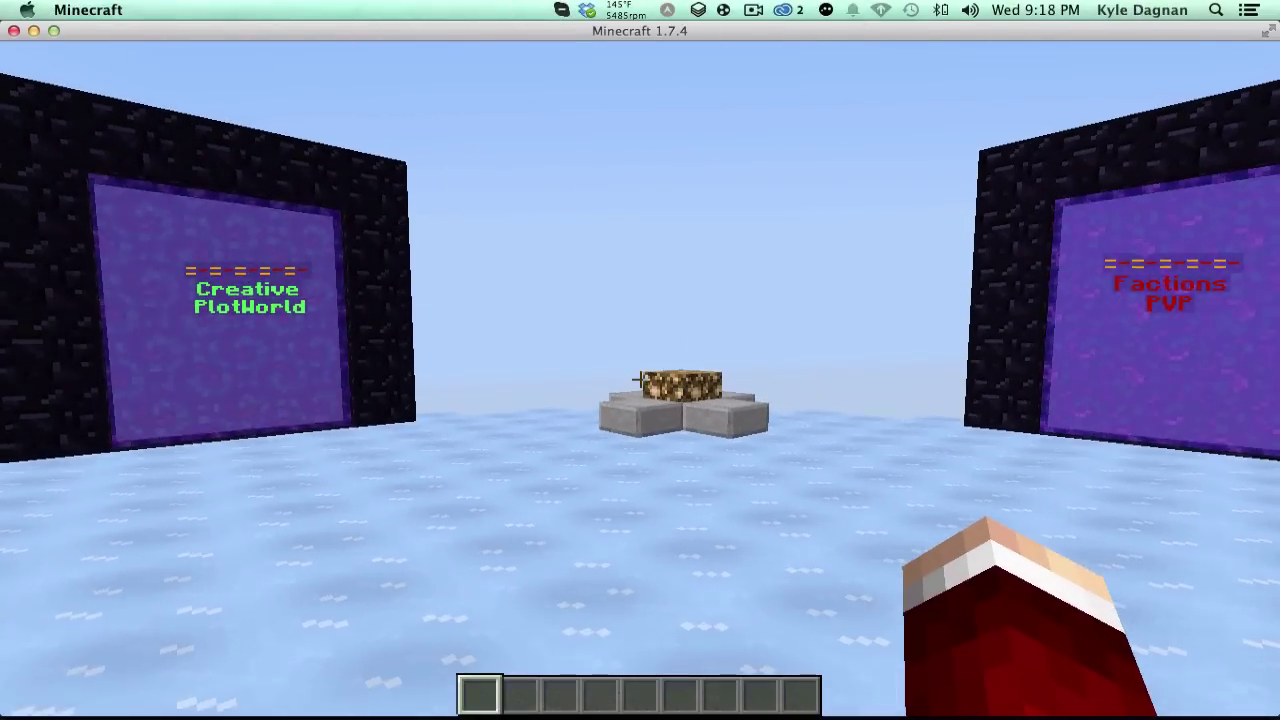
Step: Look around the lobby at the Creative PlotWorld and Factions PVP portal holograms, the redstone image hologram and the player list
{"action": "key", "text": "Tab"}
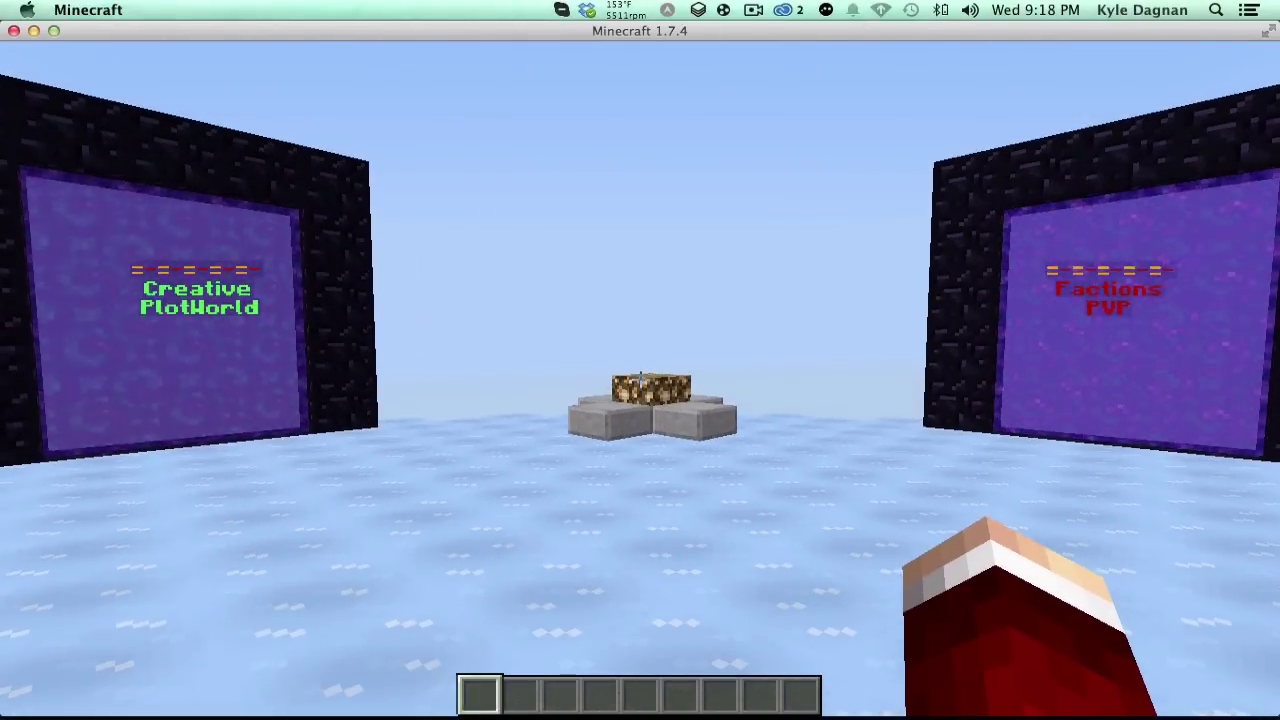
{"action": "key", "text": "Tab"}
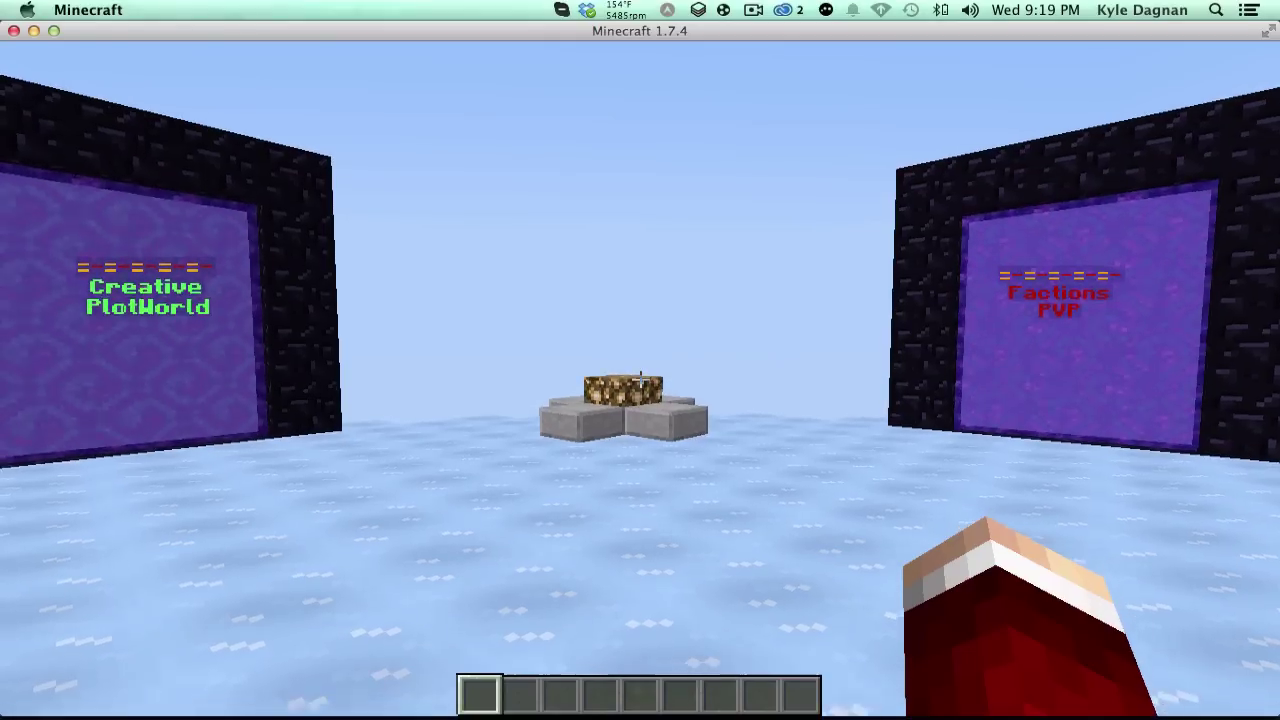
{"action": "key", "text": "s"}
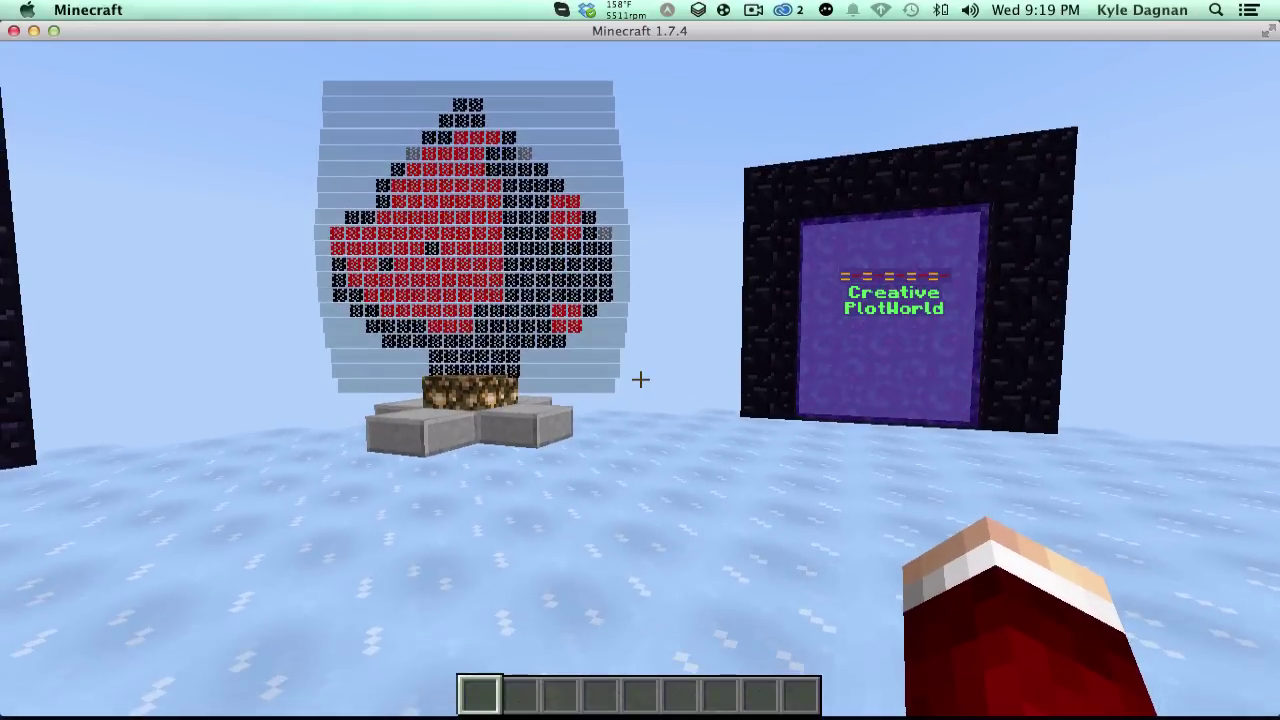
{"action": "key", "text": "Tab"}
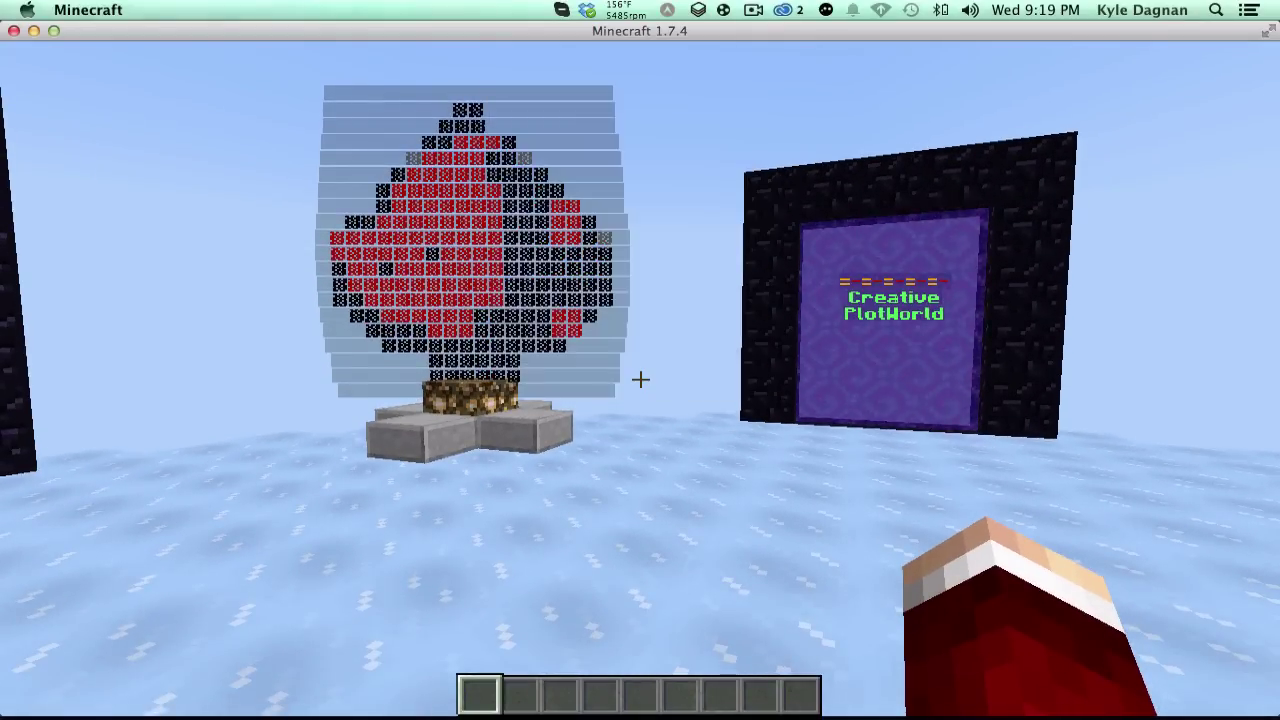
{"action": "key", "text": "Tab"}
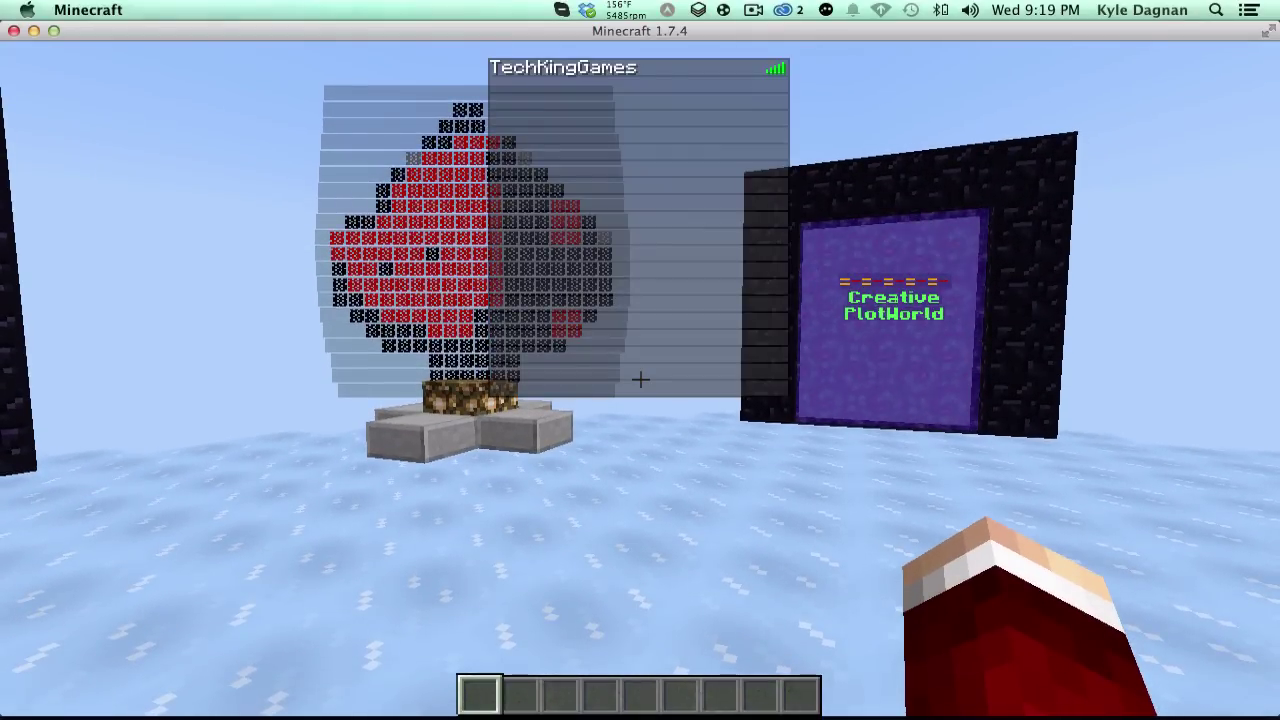
{"action": "key", "text": "Tab"}
Step: Fly around the Creative PlotWorld portal and the redstone hologram to examine them from different angles and heights
{"action": "key", "text": "w"}
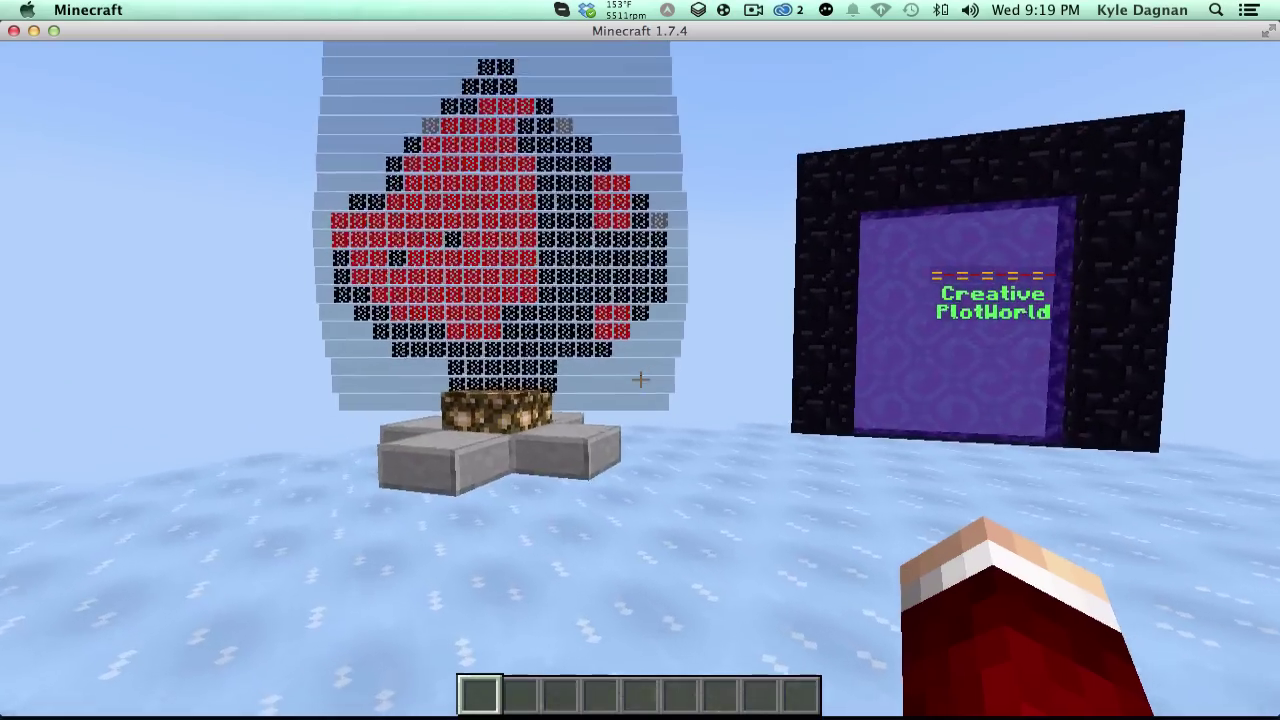
{"action": "key", "text": "Tab"}
{"action": "key", "text": "w"}
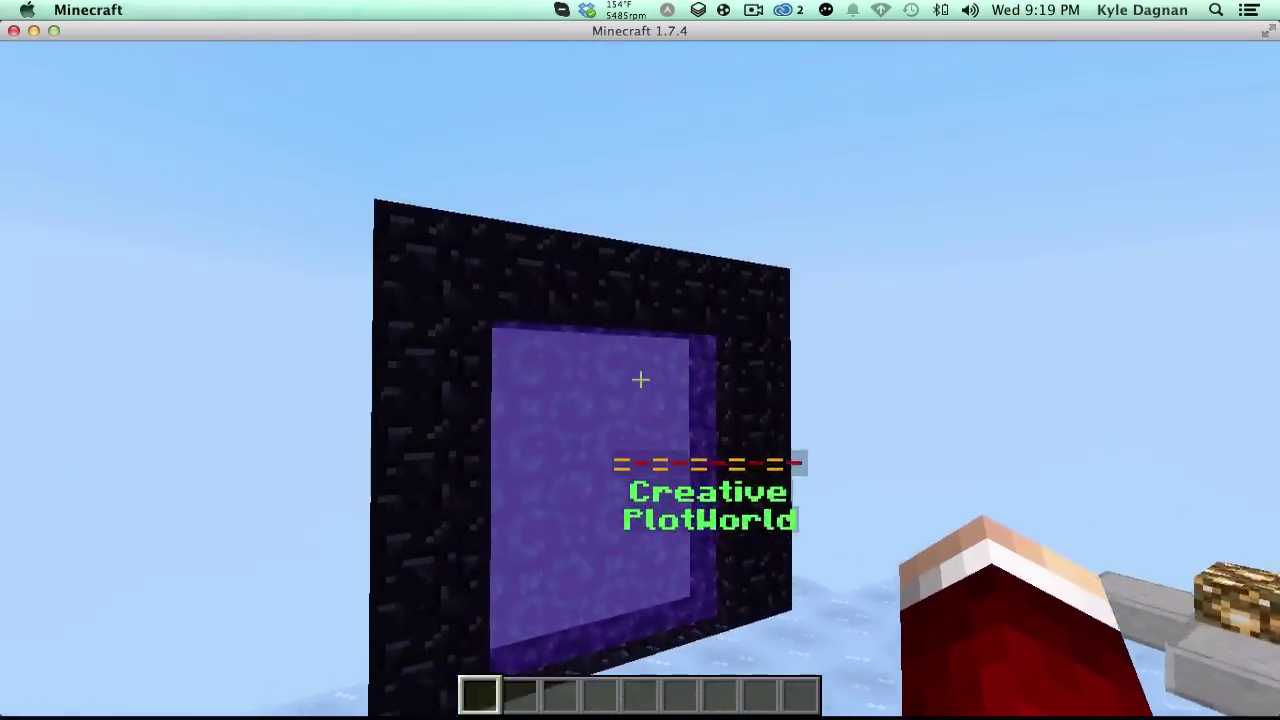
{"action": "key", "text": "space"}
{"action": "key", "text": "s"}
{"action": "key", "text": "d"}
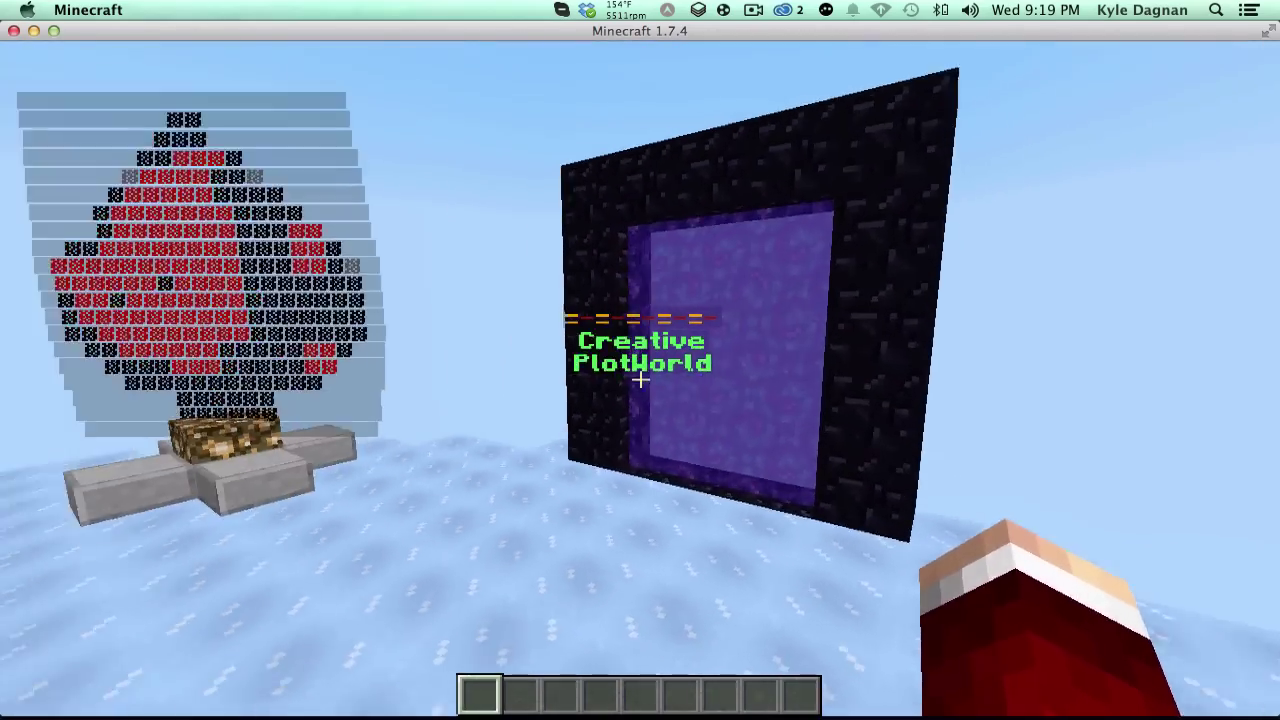
{"action": "key", "text": "w"}
{"action": "key", "text": "space"}
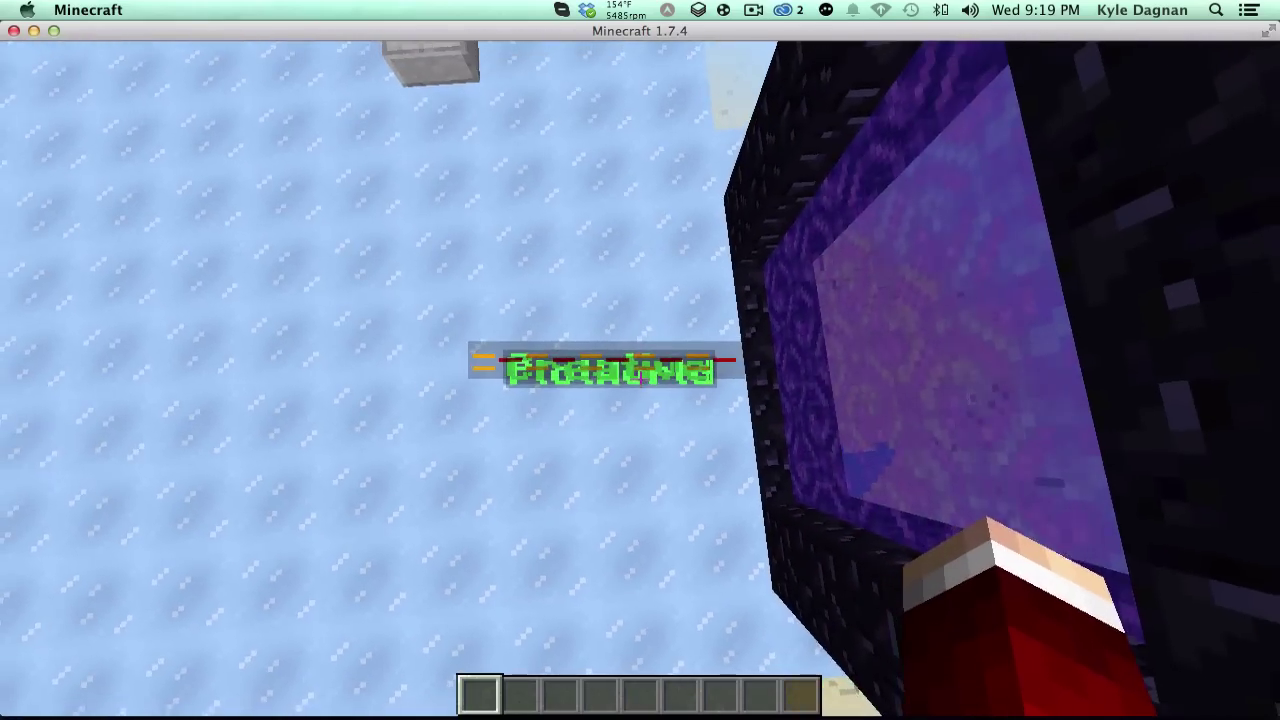
{"action": "key", "text": "s"}
{"action": "key", "text": "shift"}
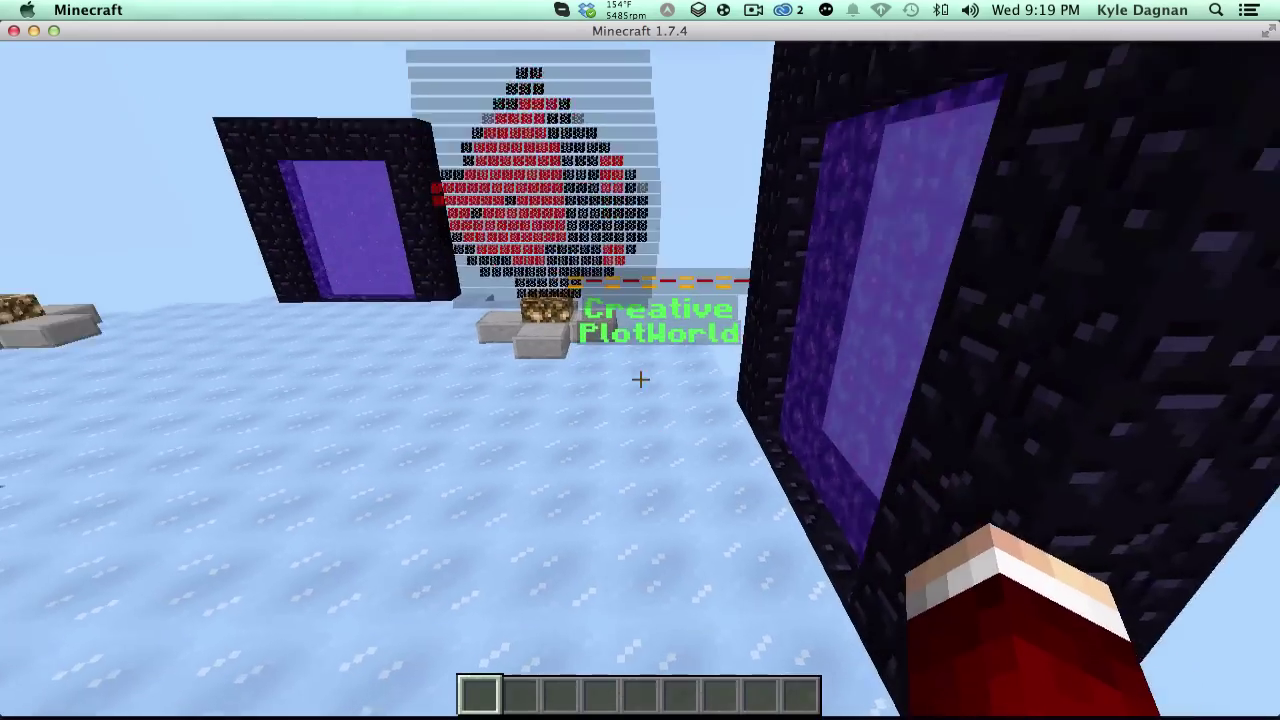
{"action": "key", "text": "space"}
{"action": "key", "text": "w"}
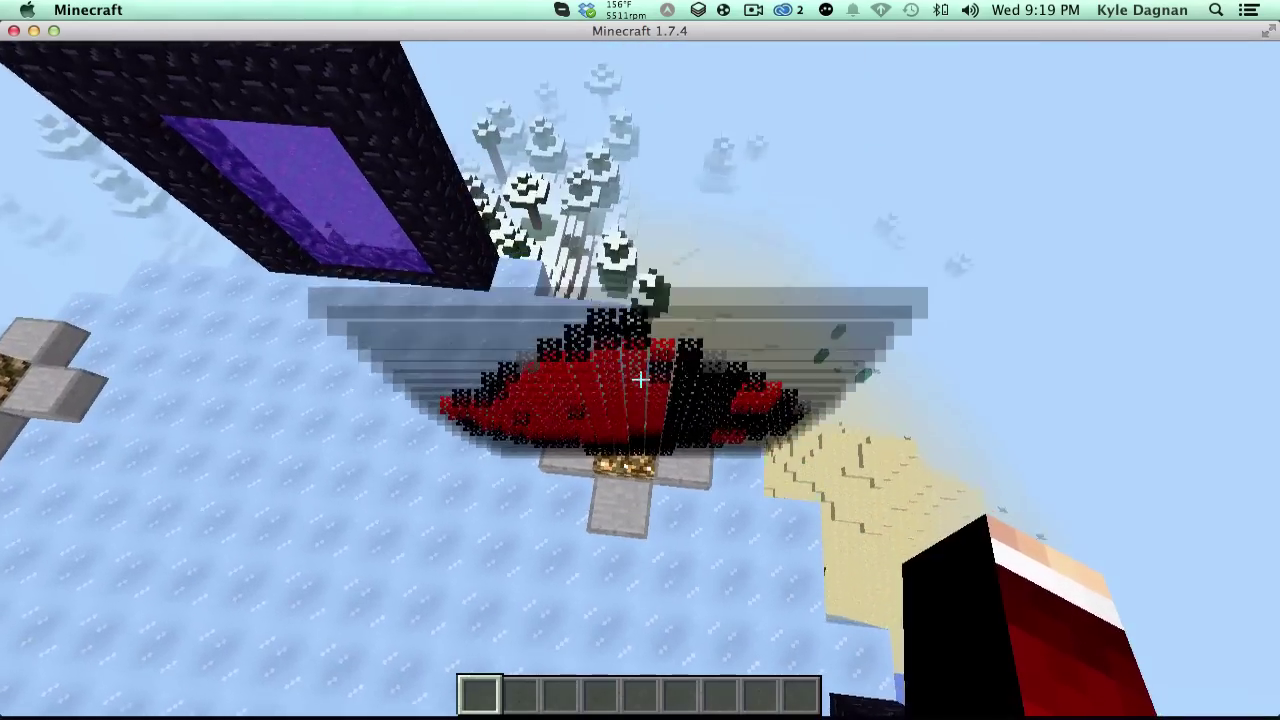
{"action": "key", "text": "shift"}
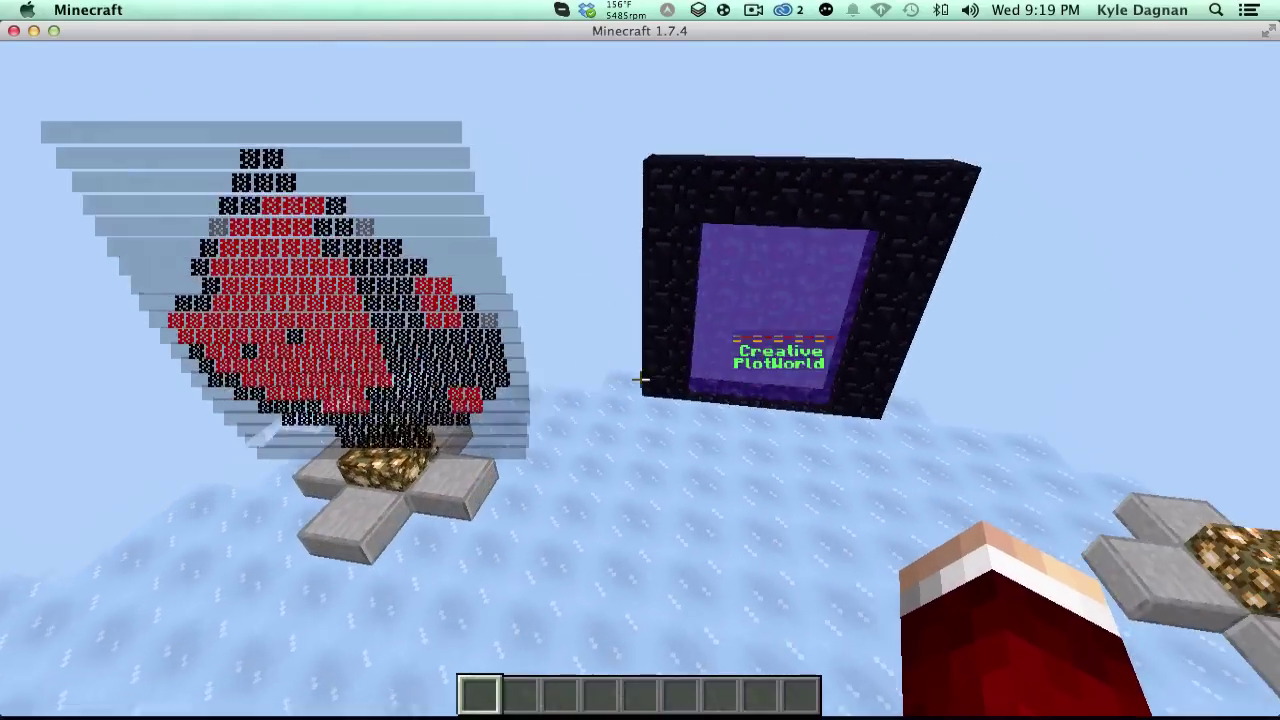
Step: View the redstone image hologram and the ring of portals from farther back and from above the ice platform
{"action": "key", "text": "s"}
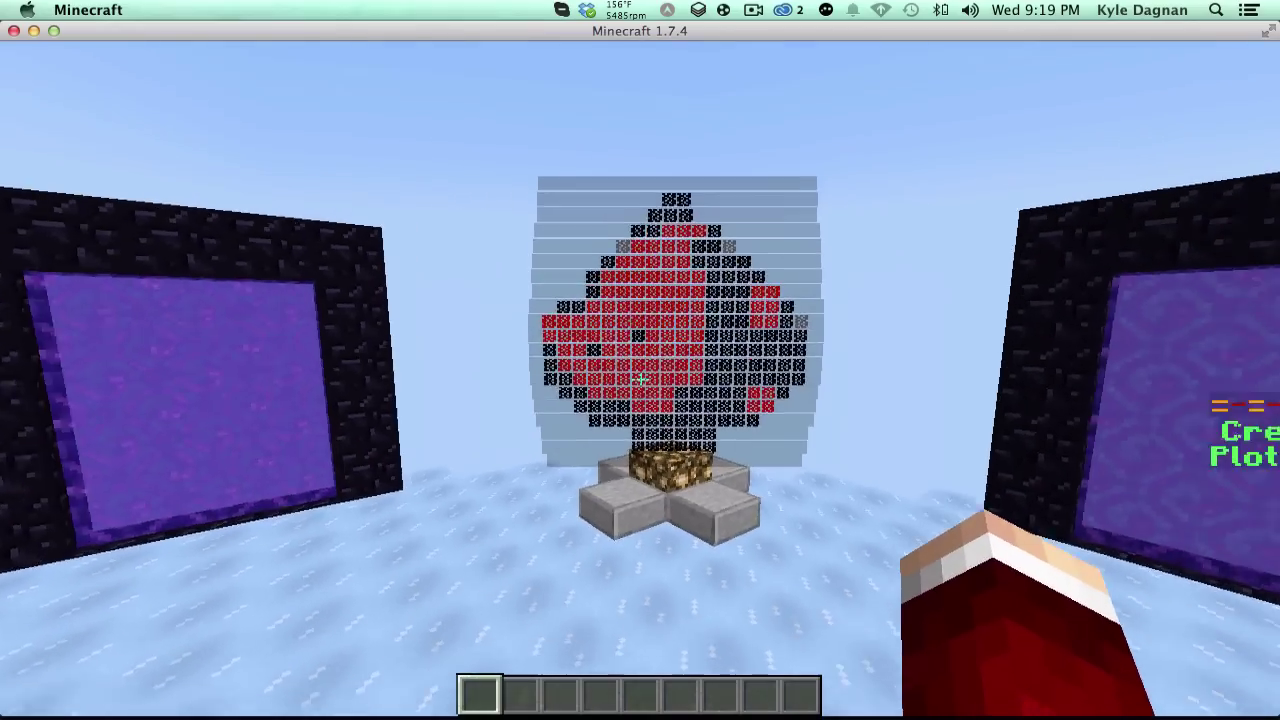
{"action": "key", "text": "Tab"}
{"action": "key", "text": "s"}
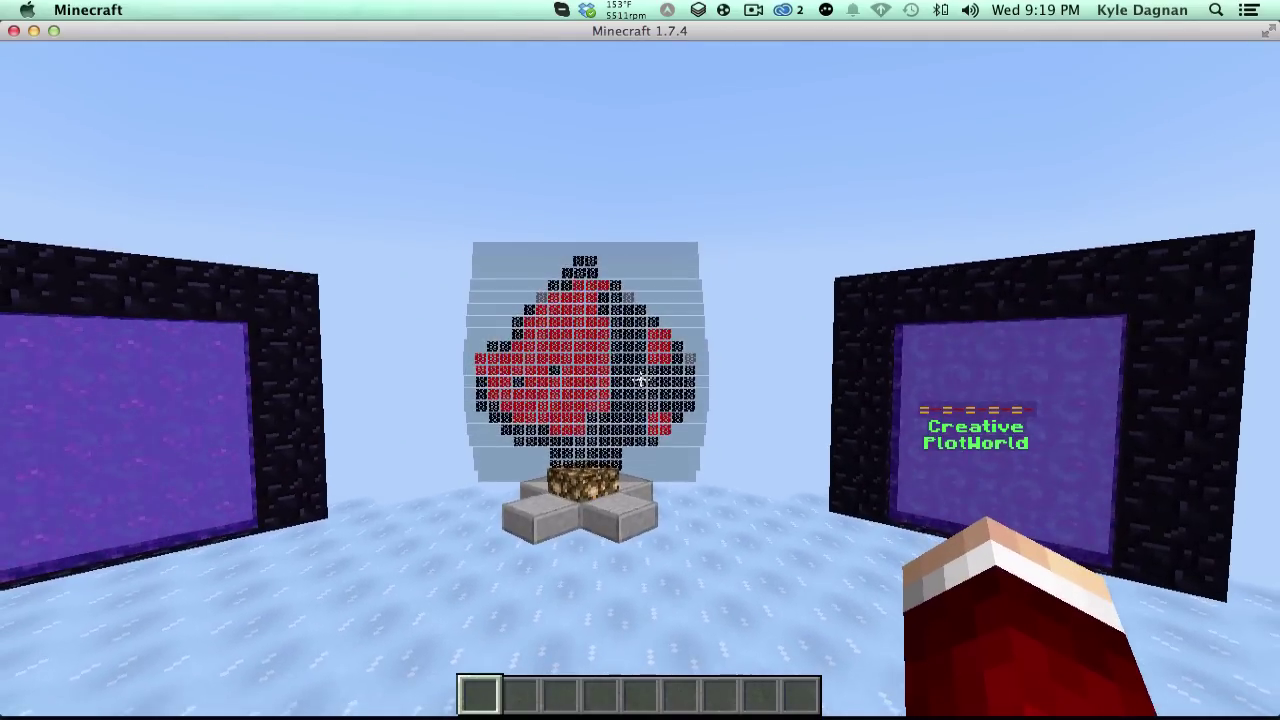
{"action": "key", "text": "space"}
{"action": "key", "text": "s"}
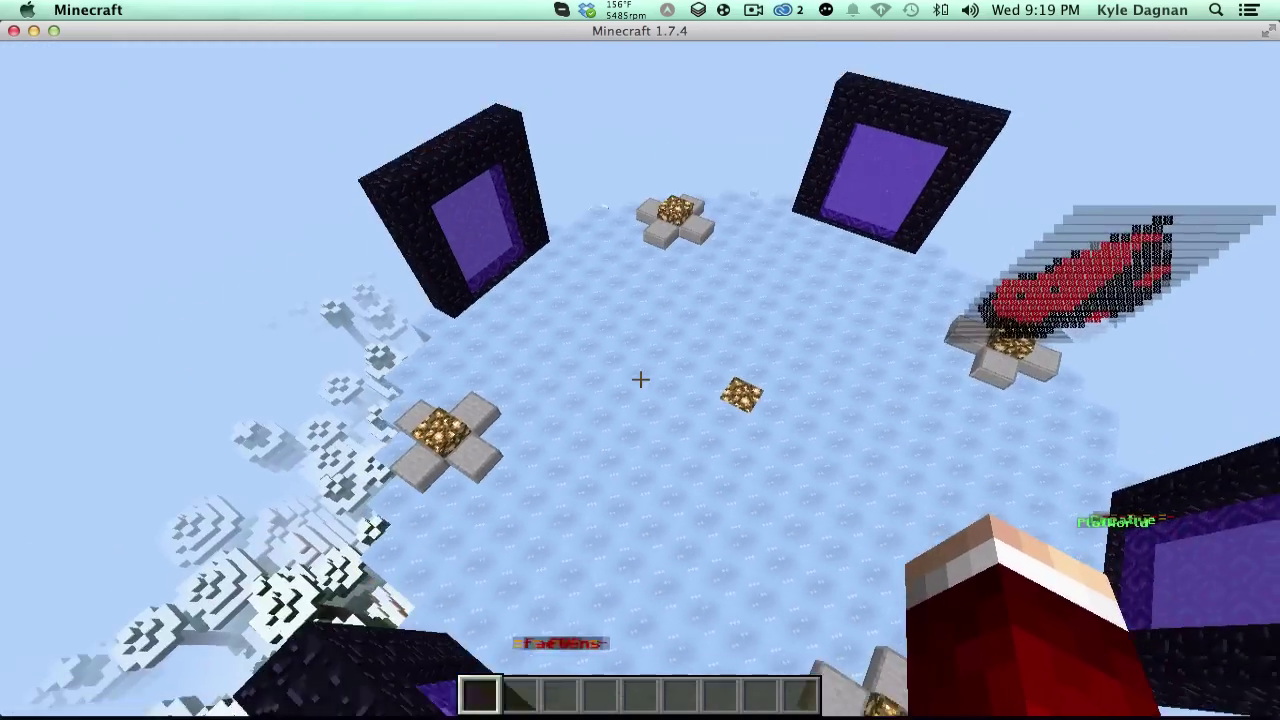
{"action": "mouse_move", "coordinate": [640, 379]}
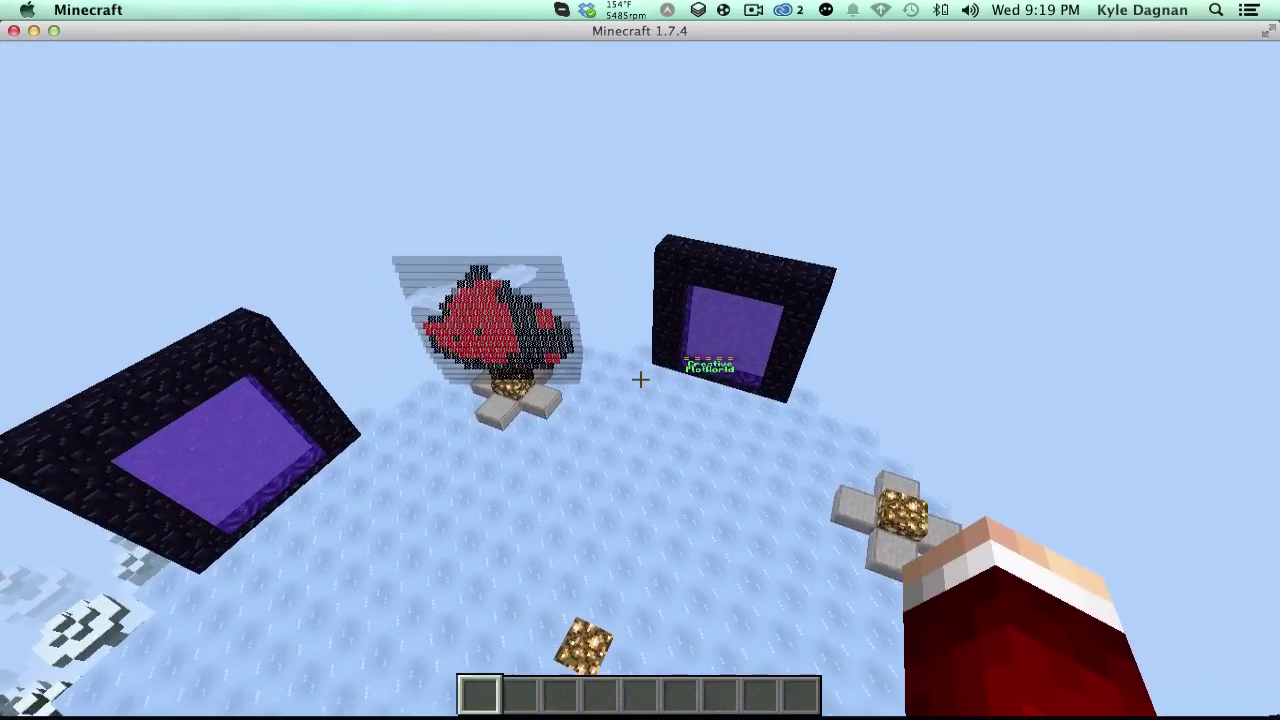
{"action": "key", "text": "shift"}
{"action": "key", "text": "w"}
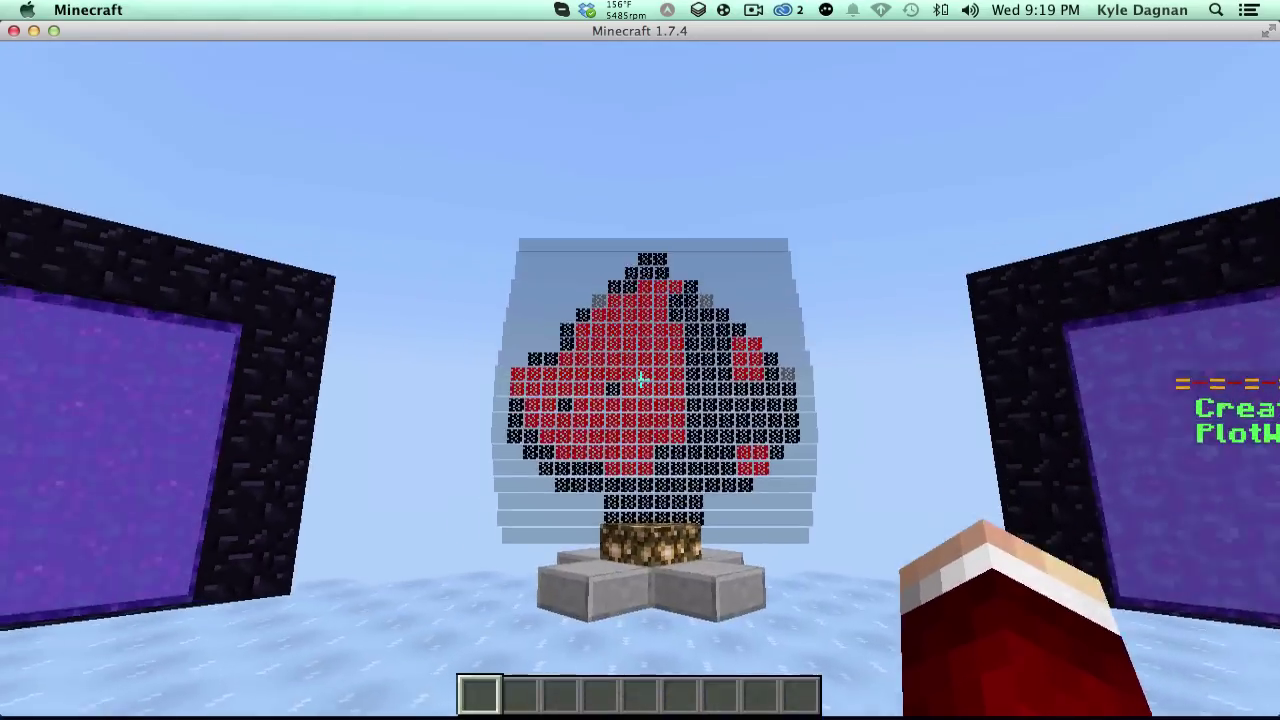
{"action": "key", "text": "s"}
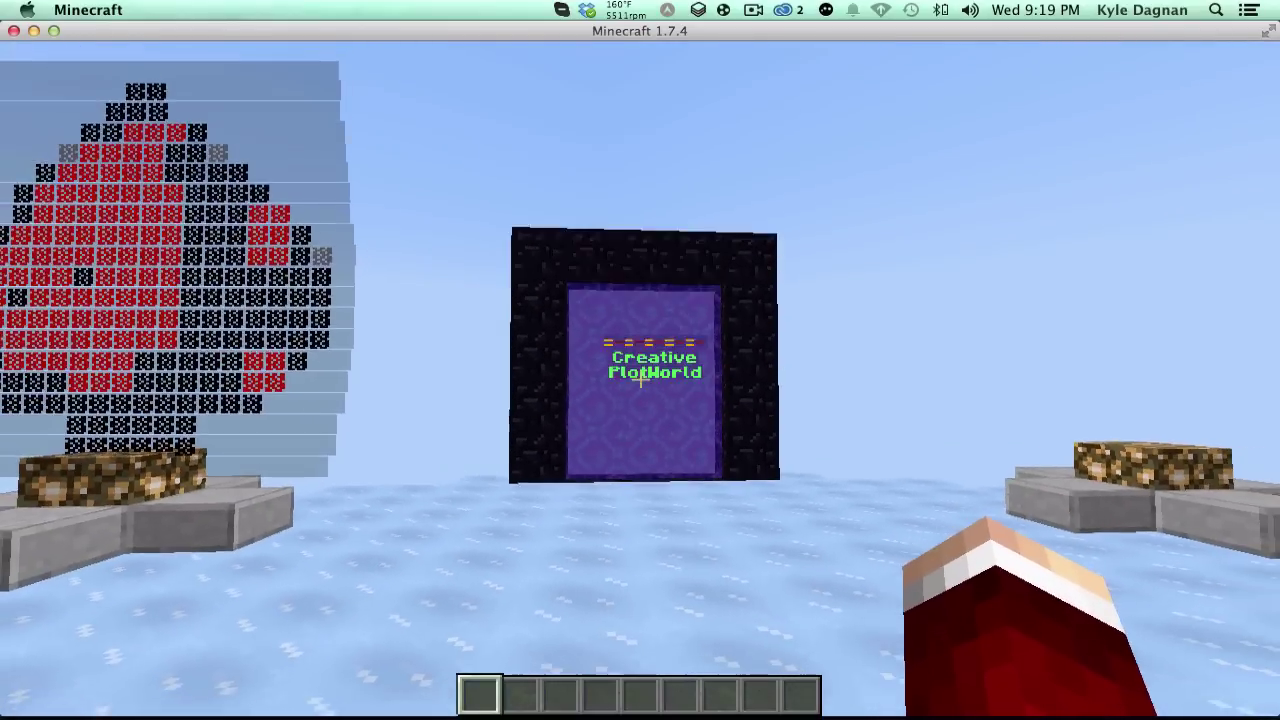
{"action": "key", "text": "s"}
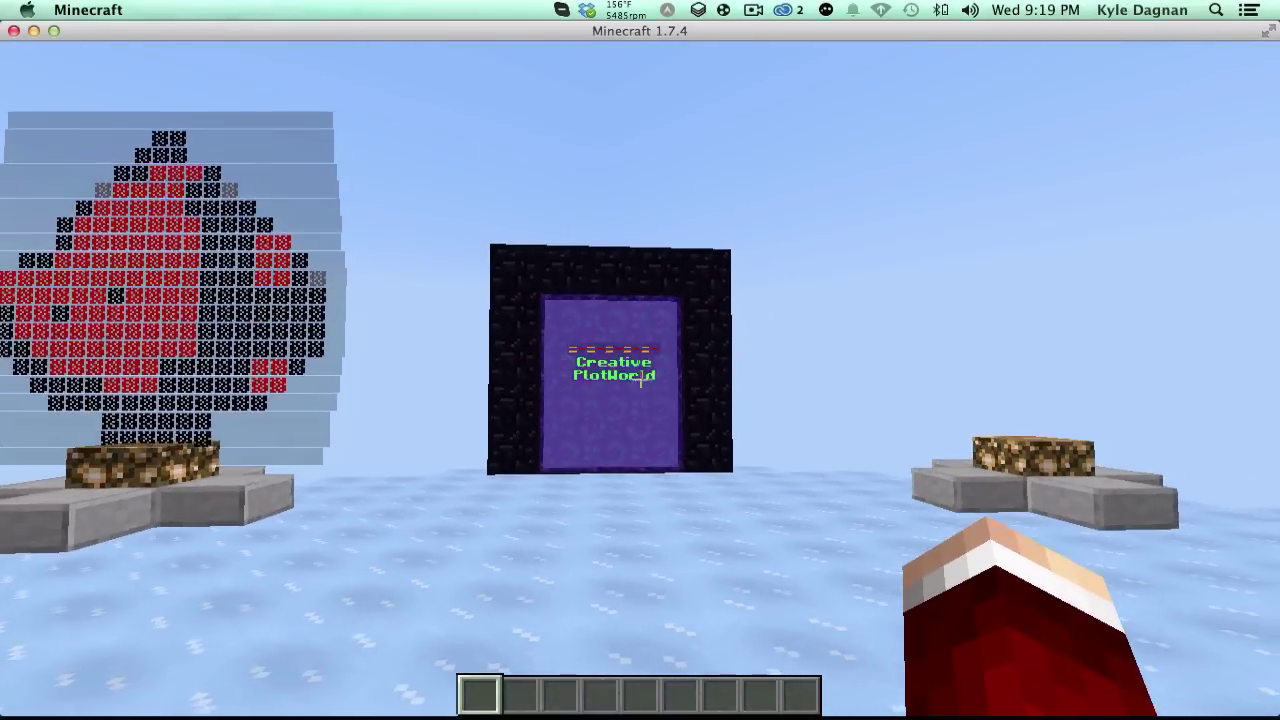
Step: Switch to Chrome and show the HoloAPI plugin page and its address, dev.bukkit.org/bukkit-plugins/holoapi/
{"action": "key", "text": "t"}
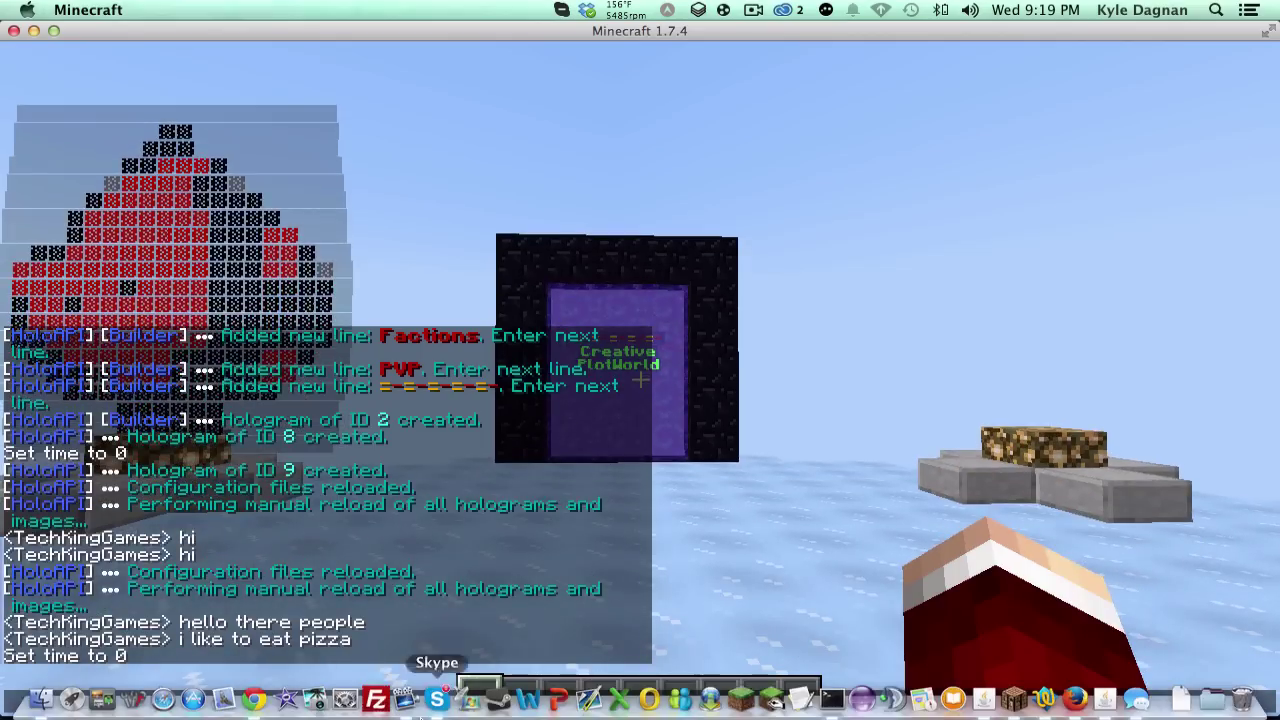
{"action": "left_click", "coordinate": [253, 700]}
{"action": "scroll", "coordinate": [488, 231], "scroll_direction": "down", "scroll_amount": 5}
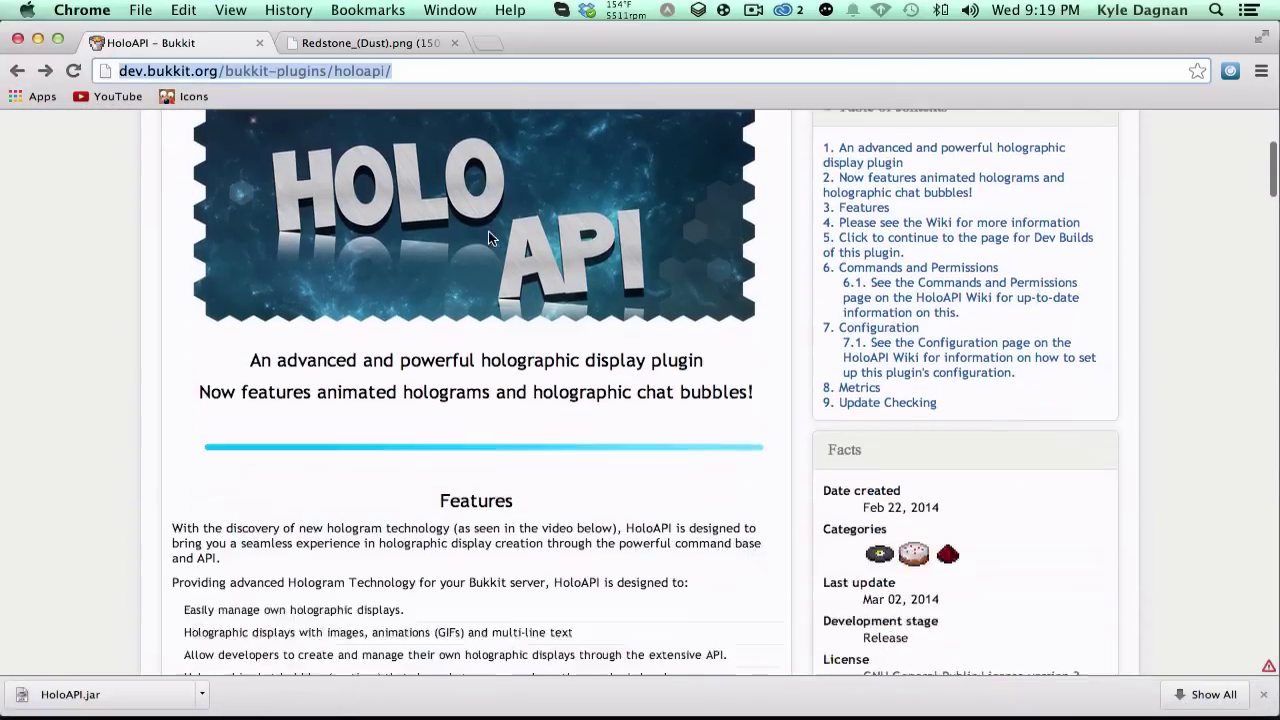
{"action": "left_click", "coordinate": [443, 65]}
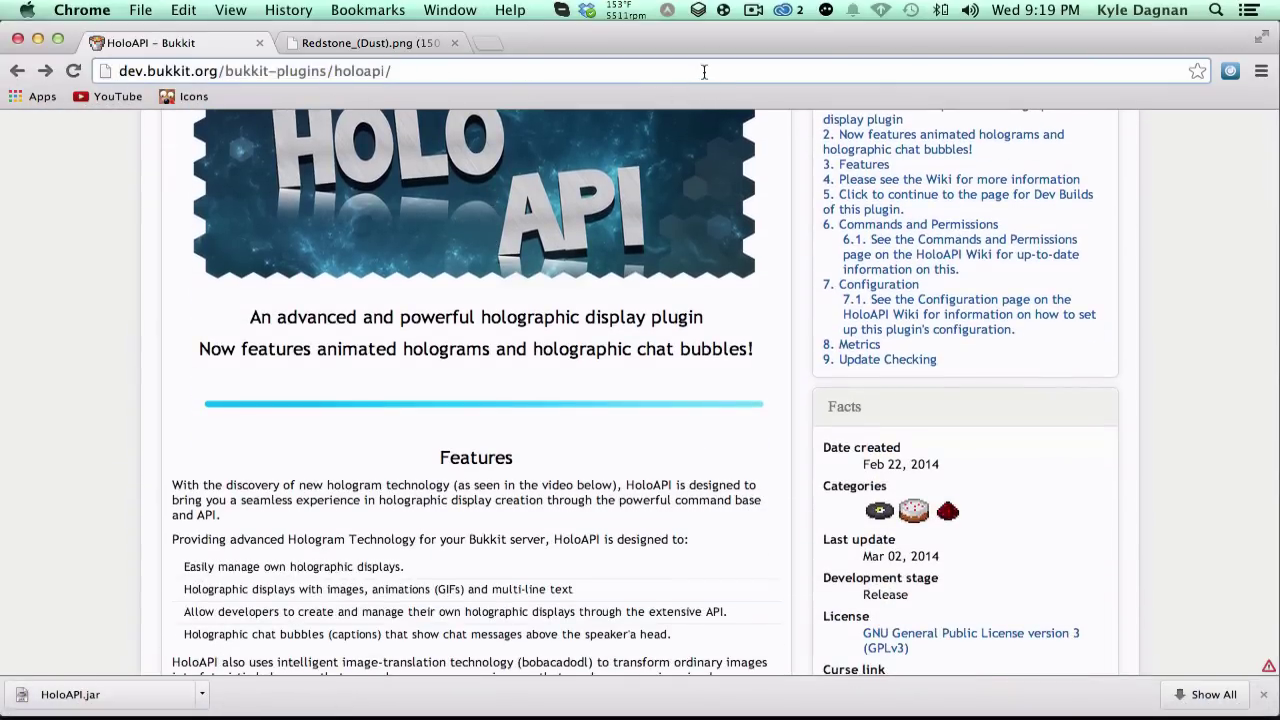
{"action": "left_click", "coordinate": [61, 218]}
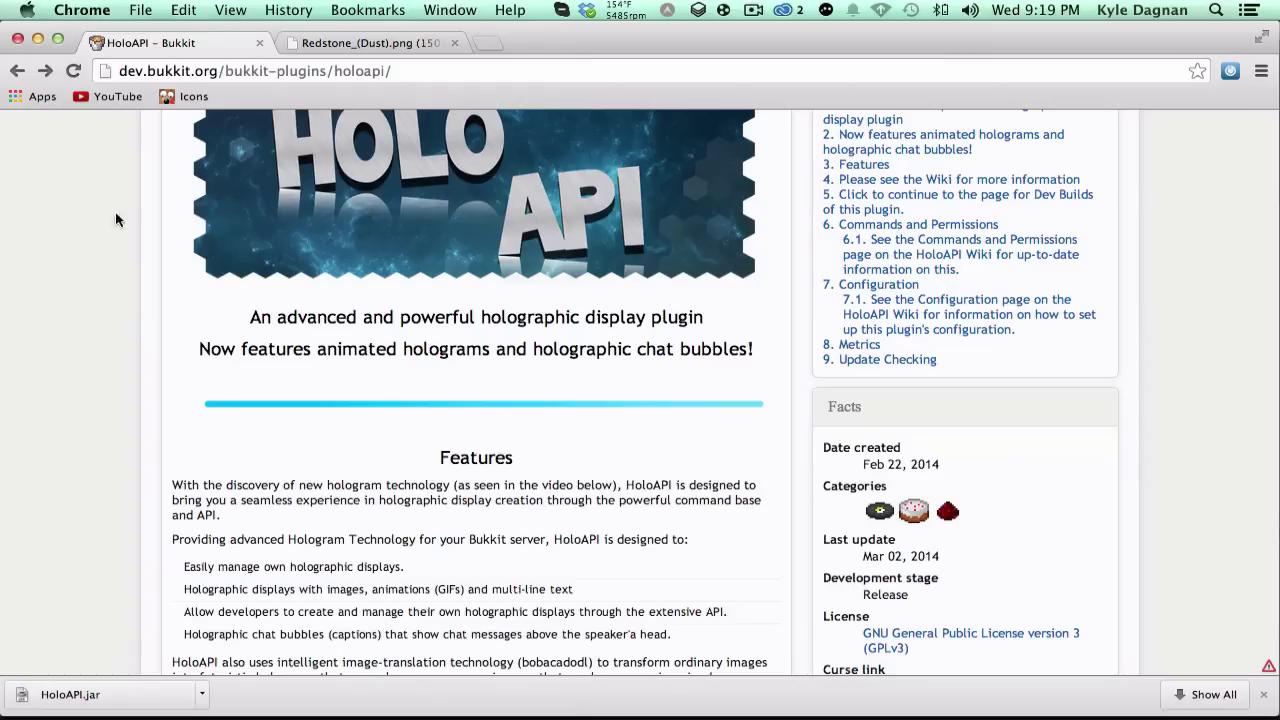
Step: Review the HoloAPI page's features and recent files, visit its development builds page and return to the plugin page
{"action": "scroll", "coordinate": [380, 192], "scroll_direction": "down", "scroll_amount": 3}
{"action": "scroll", "coordinate": [434, 337], "scroll_direction": "down", "scroll_amount": 4}
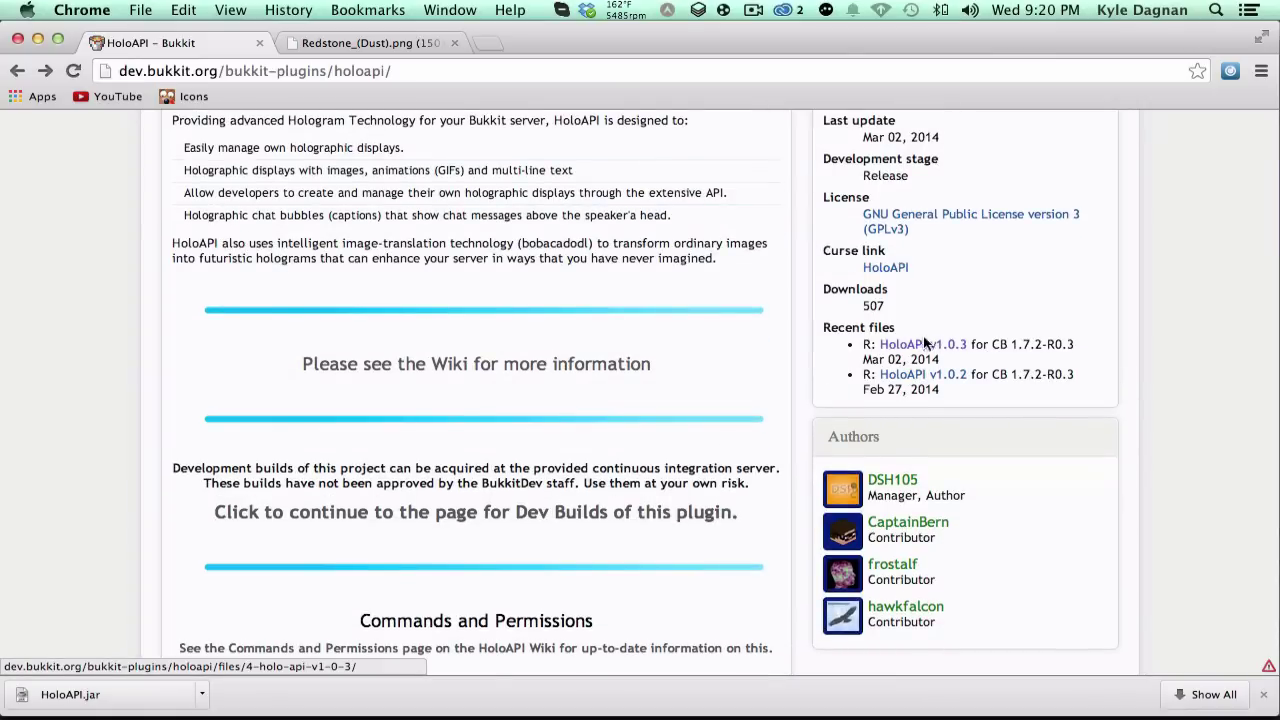
{"action": "scroll", "coordinate": [923, 344], "scroll_direction": "up", "scroll_amount": 10}
{"action": "scroll", "coordinate": [568, 358], "scroll_direction": "down", "scroll_amount": 9}
{"action": "scroll", "coordinate": [436, 519], "scroll_direction": "down", "scroll_amount": 2}
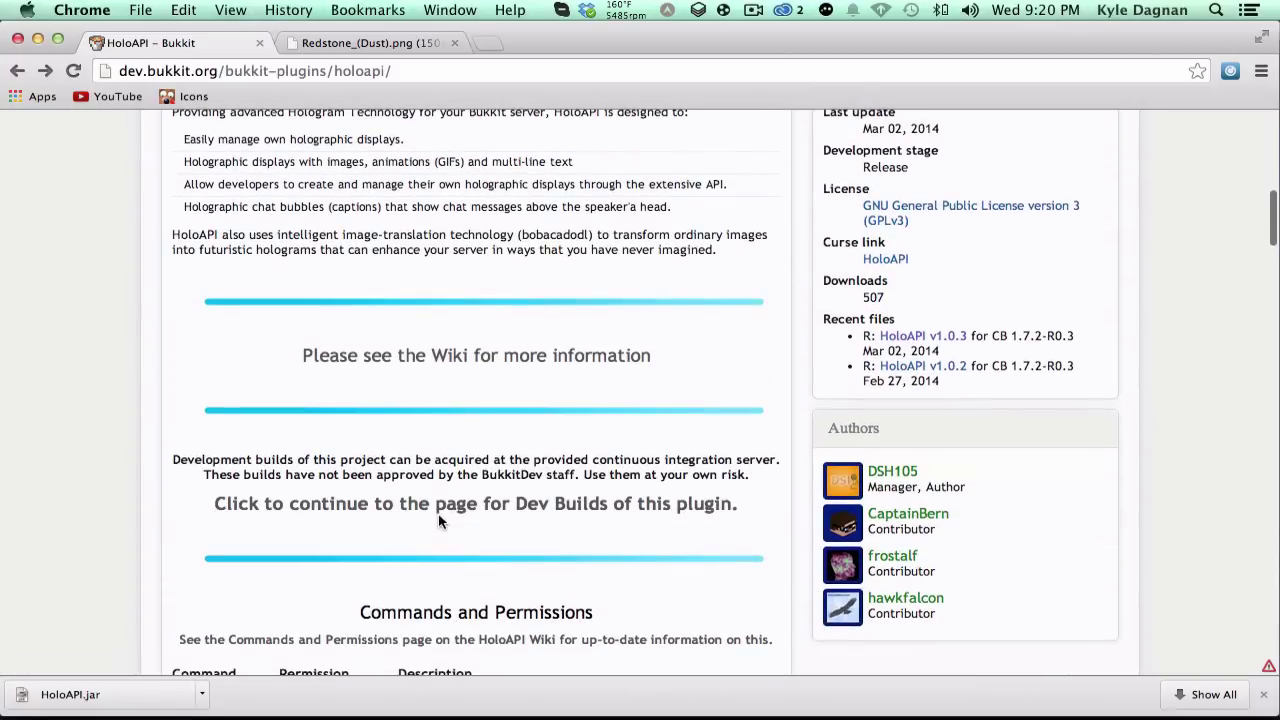
{"action": "left_click", "coordinate": [439, 511]}
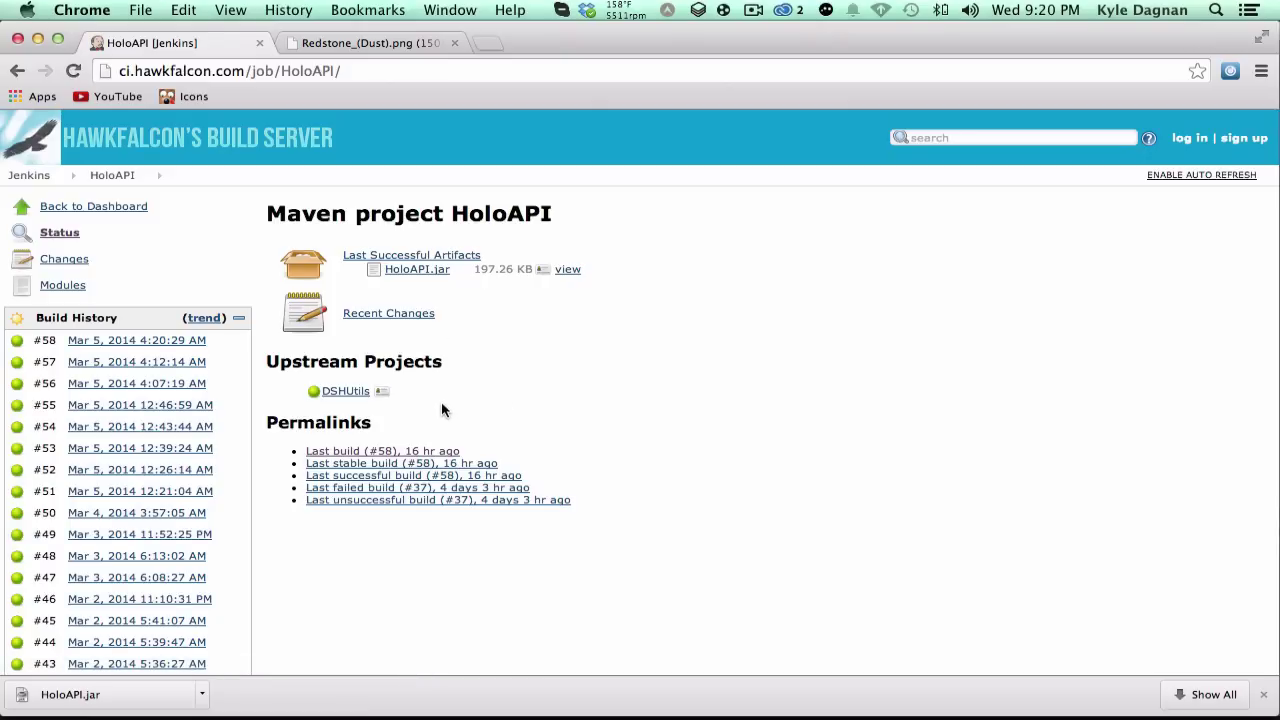
{"action": "left_click", "coordinate": [17, 70]}
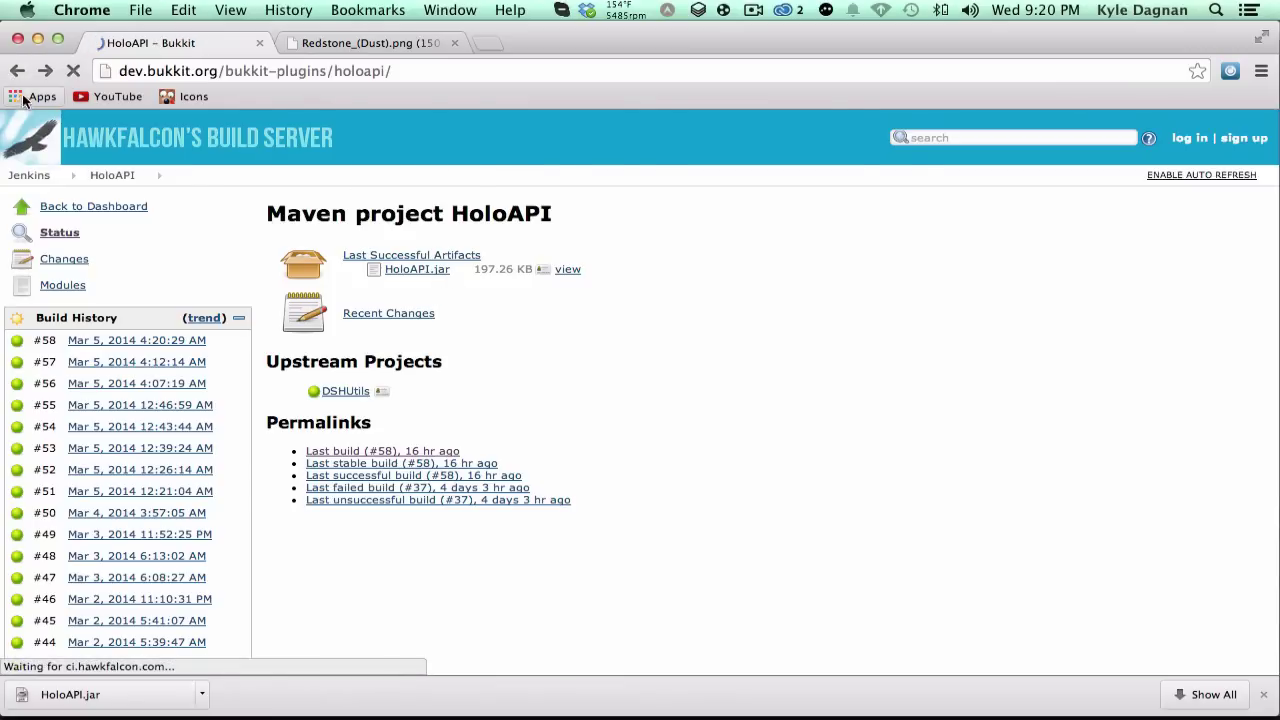
Step: Switch to Finder and open the HoloAPI folder inside the server copy's plugins folder
{"action": "left_click", "coordinate": [1015, 698]}
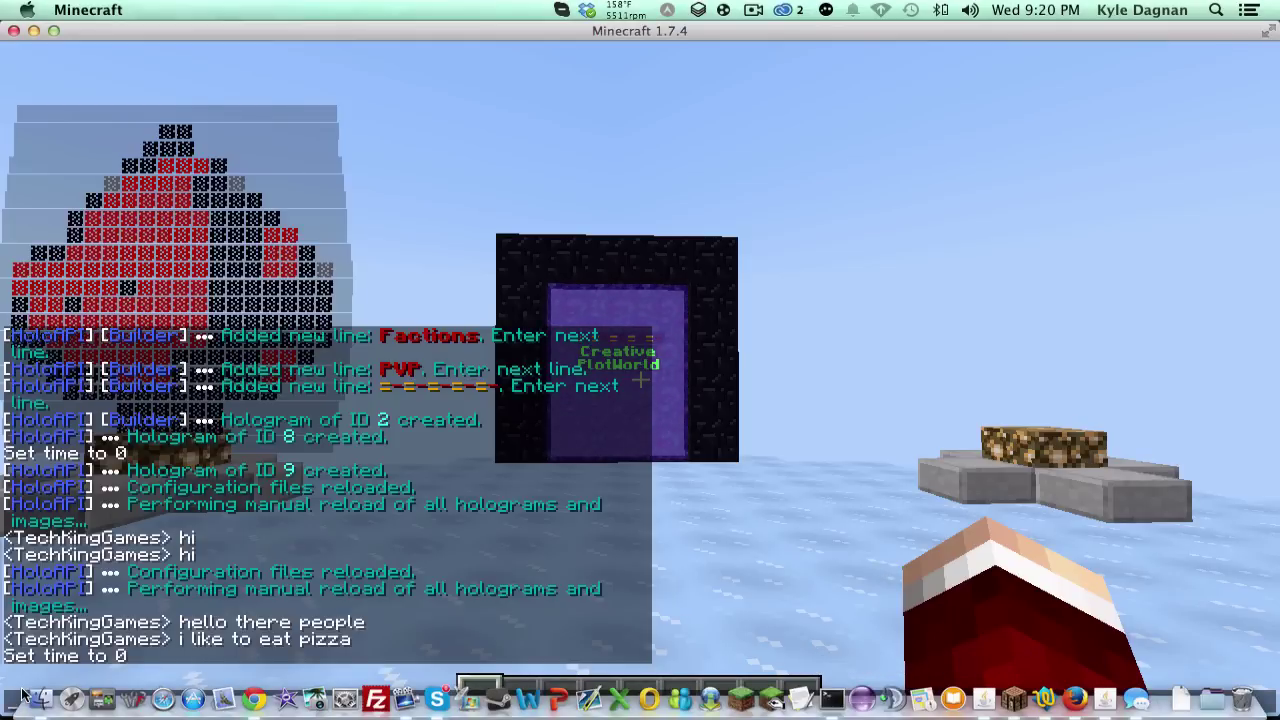
{"action": "left_click", "coordinate": [30, 697]}
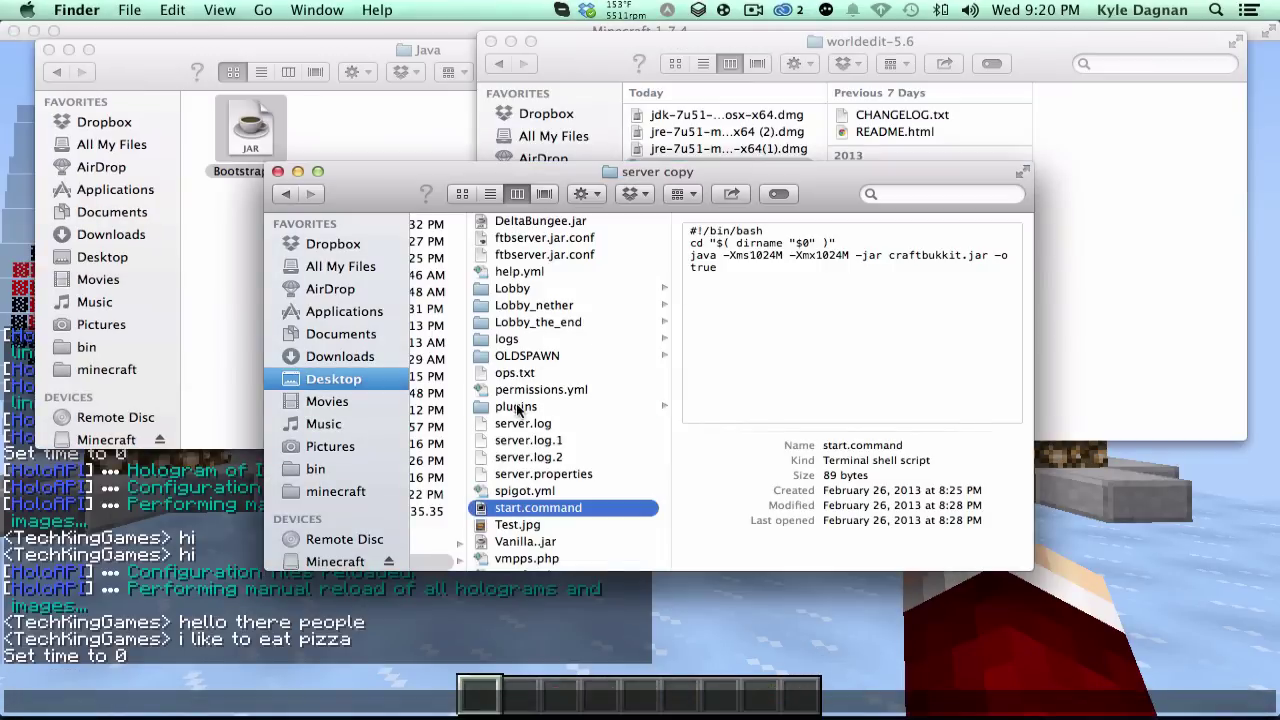
{"action": "left_click", "coordinate": [516, 407]}
{"action": "left_click", "coordinate": [748, 259]}
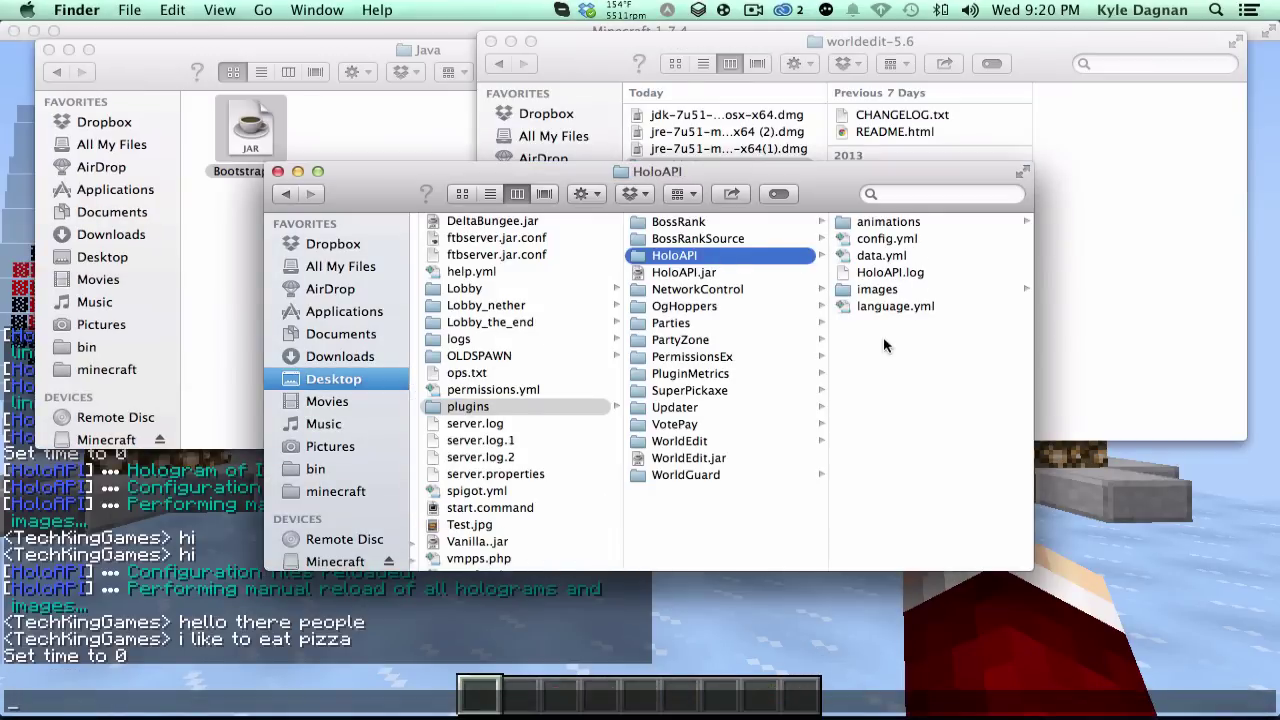
Step: Examine the HoloAPI folder's contents, previewing data.yml, HoloAPI.log and language.yml
{"action": "left_click_drag", "start_coordinate": [882, 330], "coordinate": [876, 223]}
{"action": "left_click", "coordinate": [878, 369]}
{"action": "left_click", "coordinate": [880, 256]}
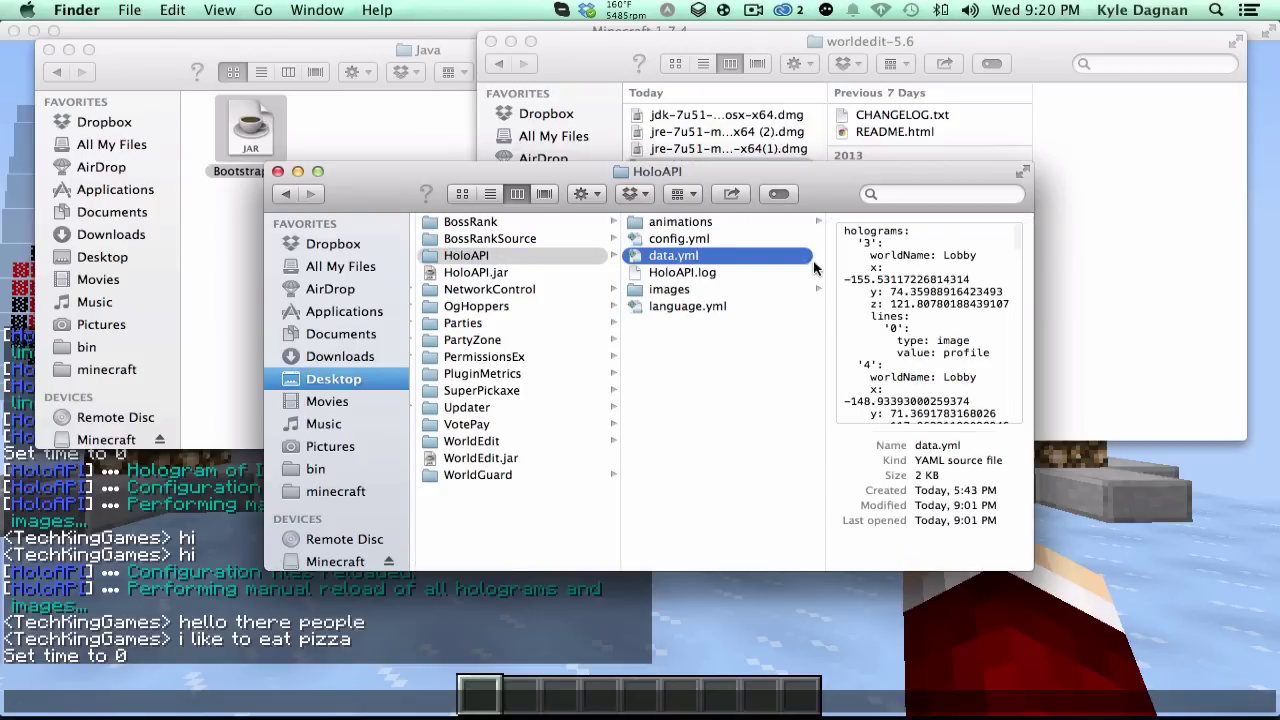
{"action": "left_click", "coordinate": [727, 270]}
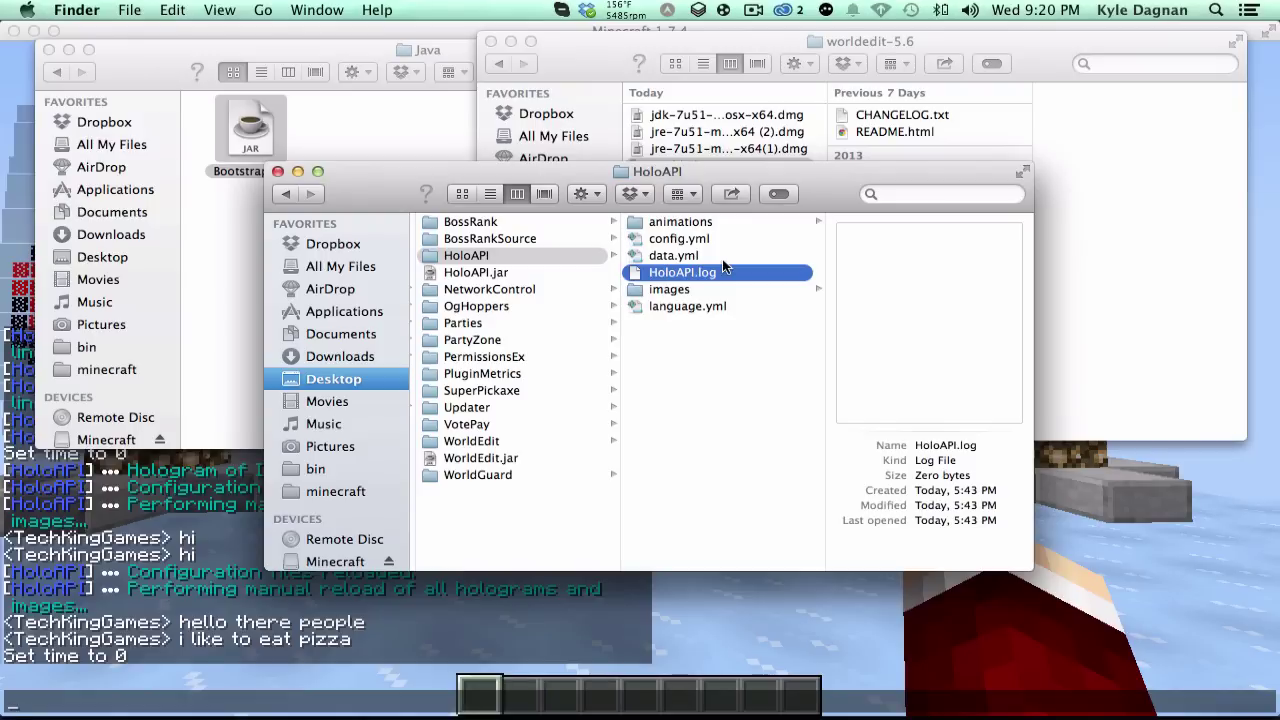
{"action": "left_click", "coordinate": [670, 307]}
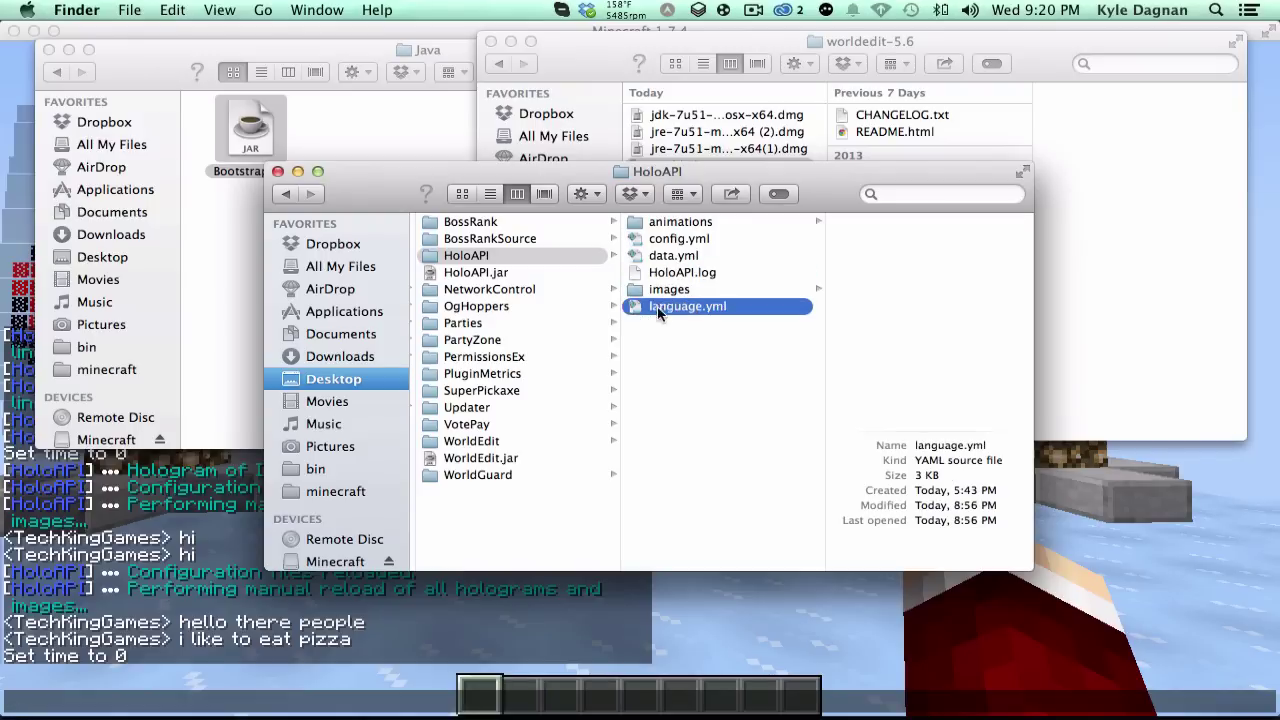
Step: Dismiss the file options for language.yml and switch to TextWrangler to show HoloAPI's config.yml
{"action": "right_click", "coordinate": [670, 307]}
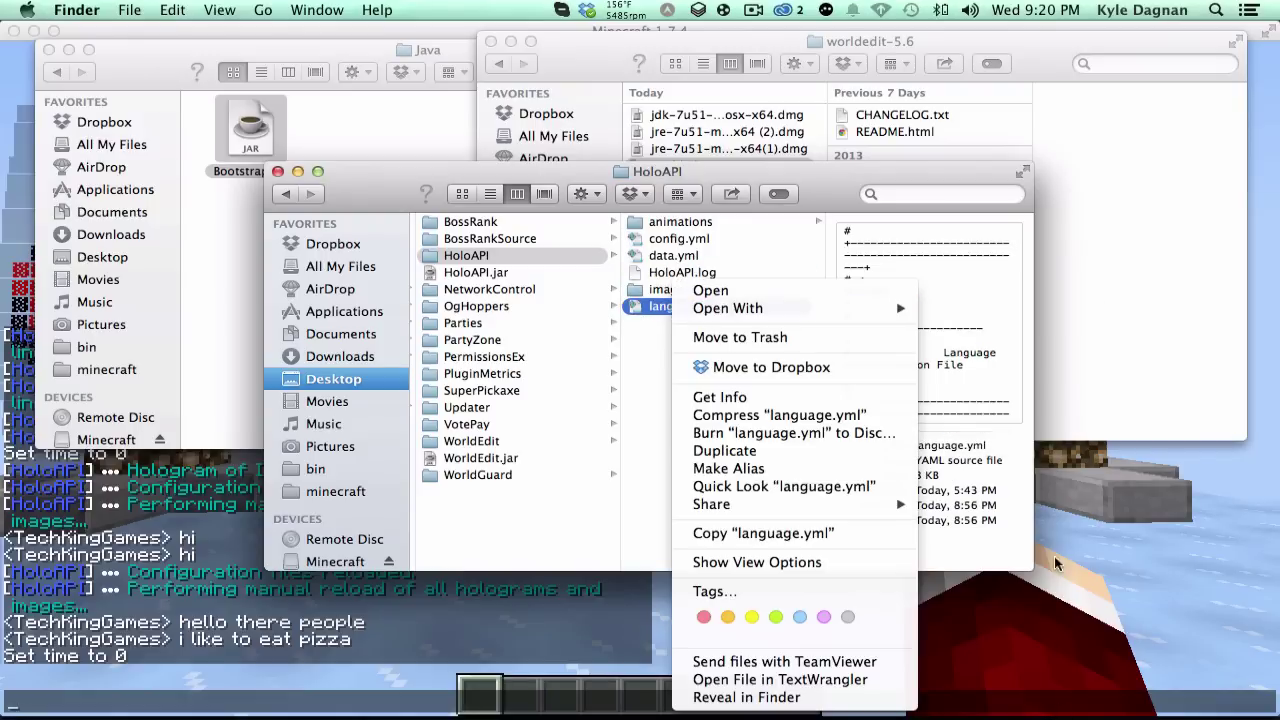
{"action": "left_click", "coordinate": [989, 482]}
{"action": "left_click", "coordinate": [1050, 702]}
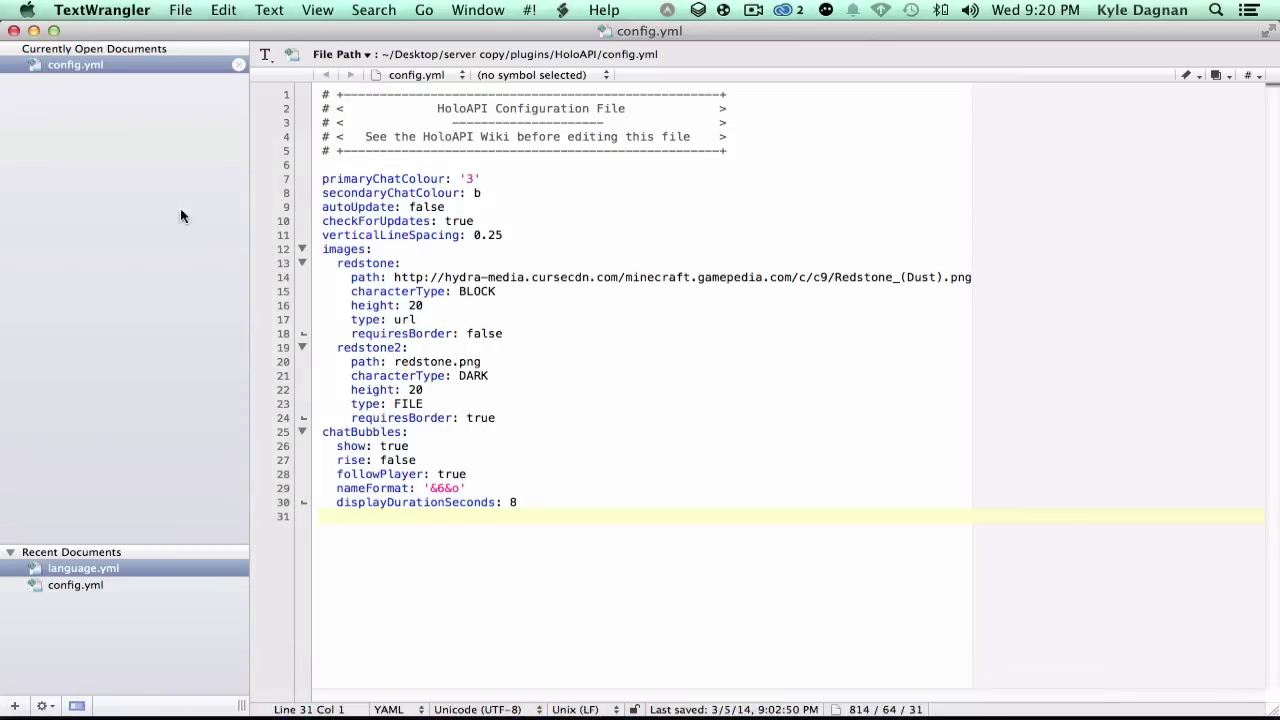
Step: Open language.yml from Finder's HoloAPI folder with TextWrangler, review its message entries and close the document
{"action": "left_click", "coordinate": [43, 704]}
{"action": "right_click", "coordinate": [705, 306]}
{"action": "mouse_move", "coordinate": [790, 309]}
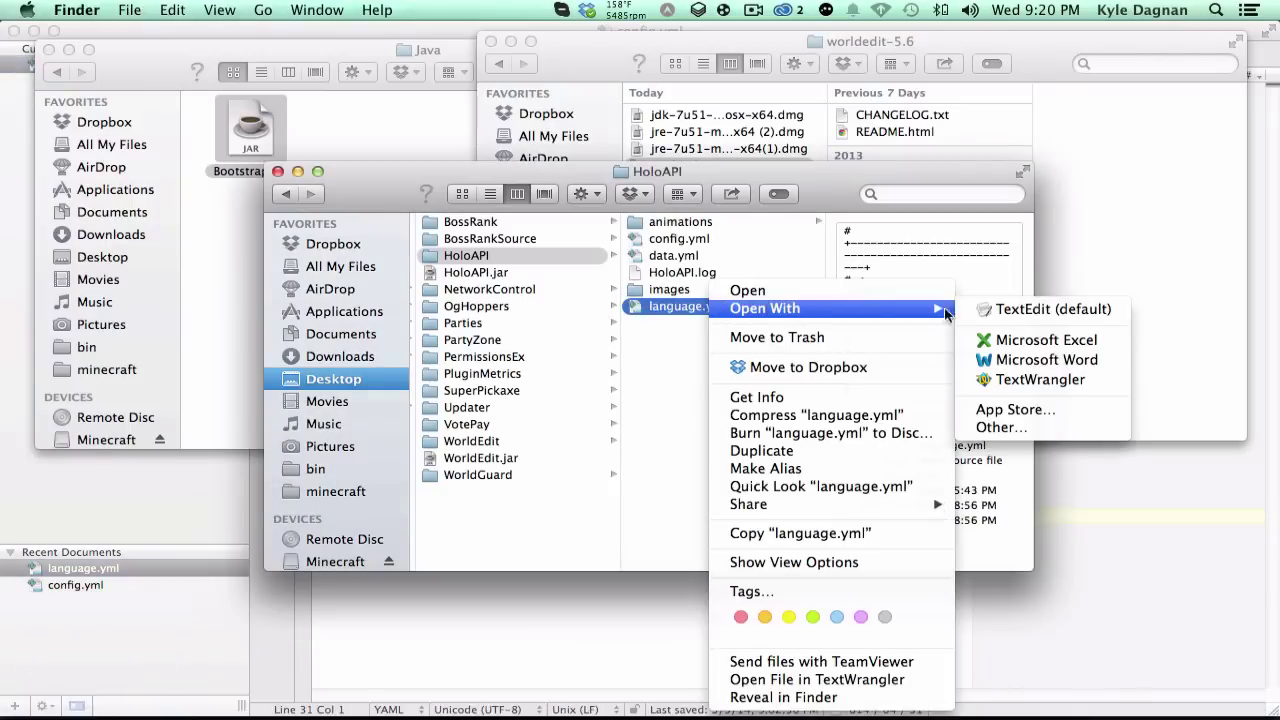
{"action": "left_click", "coordinate": [1040, 379]}
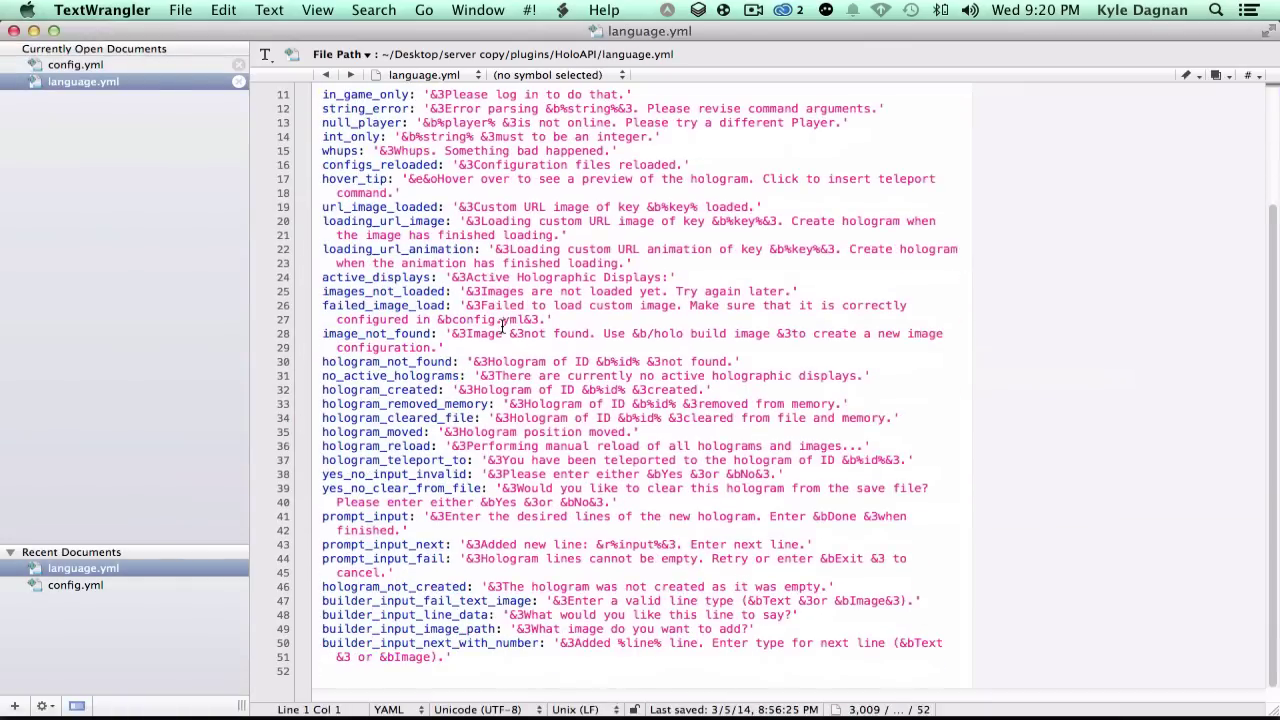
{"action": "scroll", "coordinate": [503, 327], "scroll_direction": "up", "scroll_amount": 5}
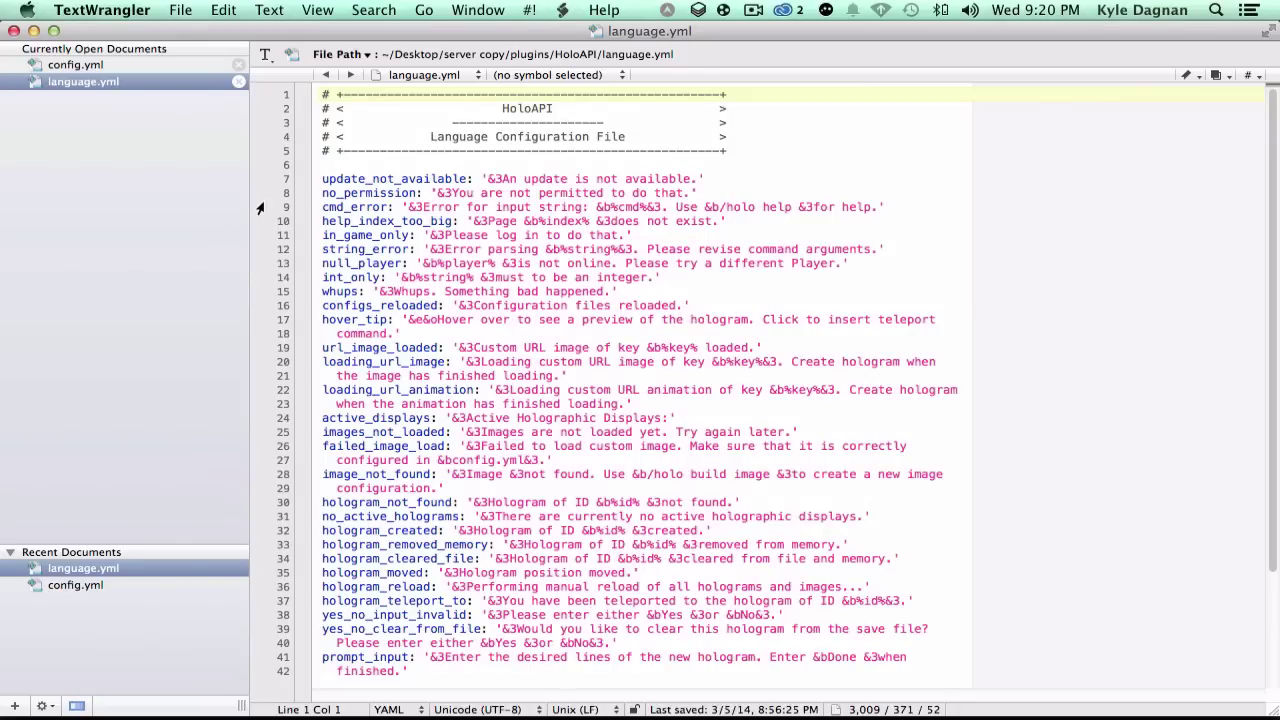
{"action": "left_click", "coordinate": [239, 83]}
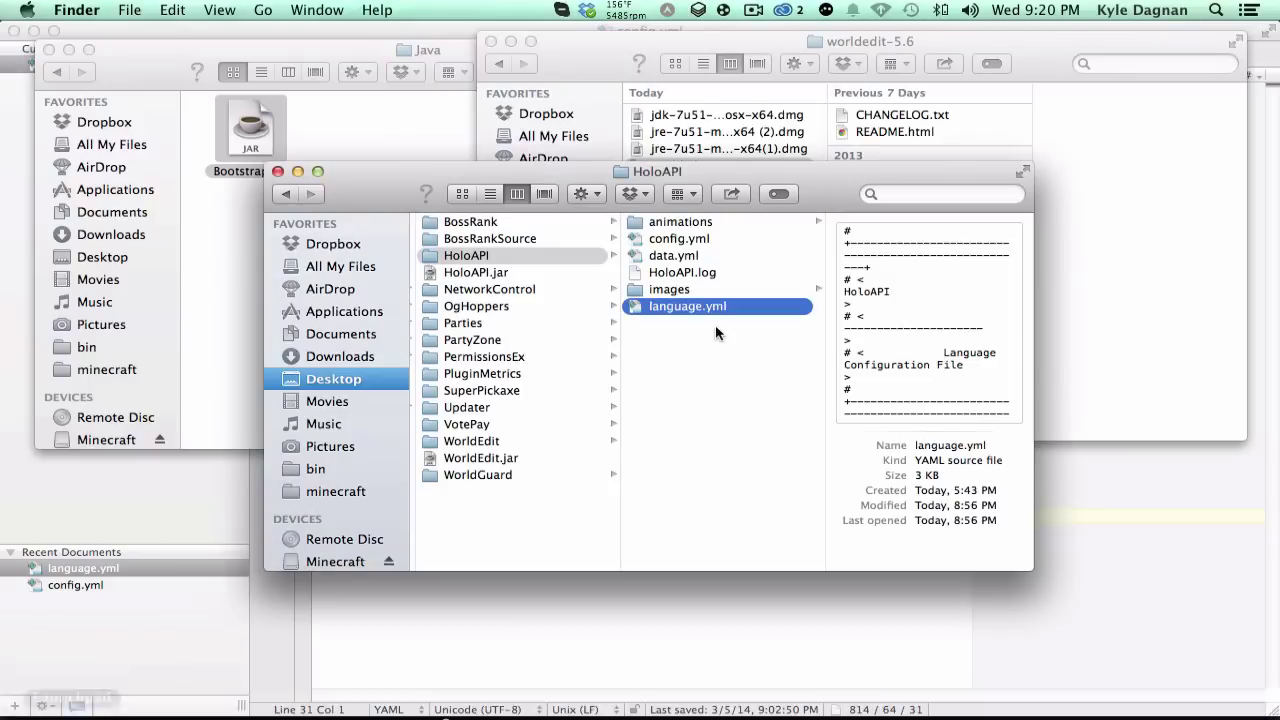
Step: Show the images and animations folders inside the HoloAPI folder in Finder and open config.yml in TextWrangler
{"action": "left_click", "coordinate": [43, 704]}
{"action": "left_click", "coordinate": [703, 290]}
{"action": "left_click", "coordinate": [697, 222]}
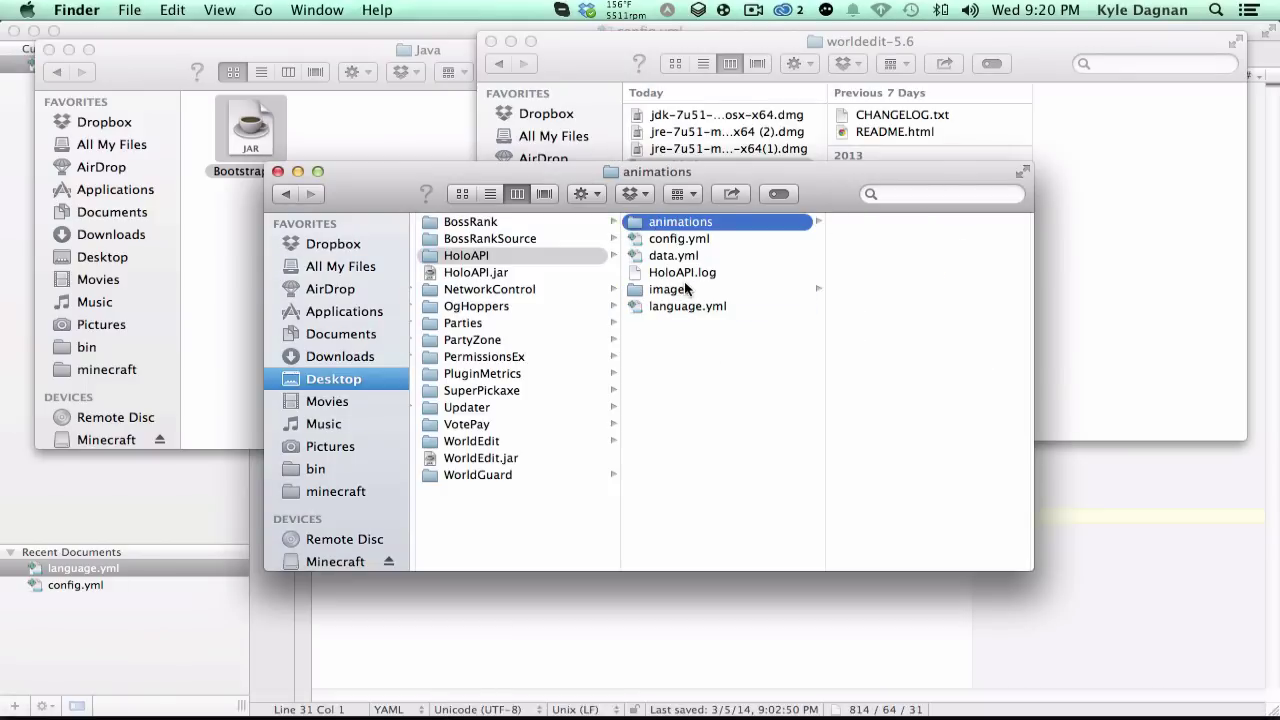
{"action": "double_click", "coordinate": [698, 240]}
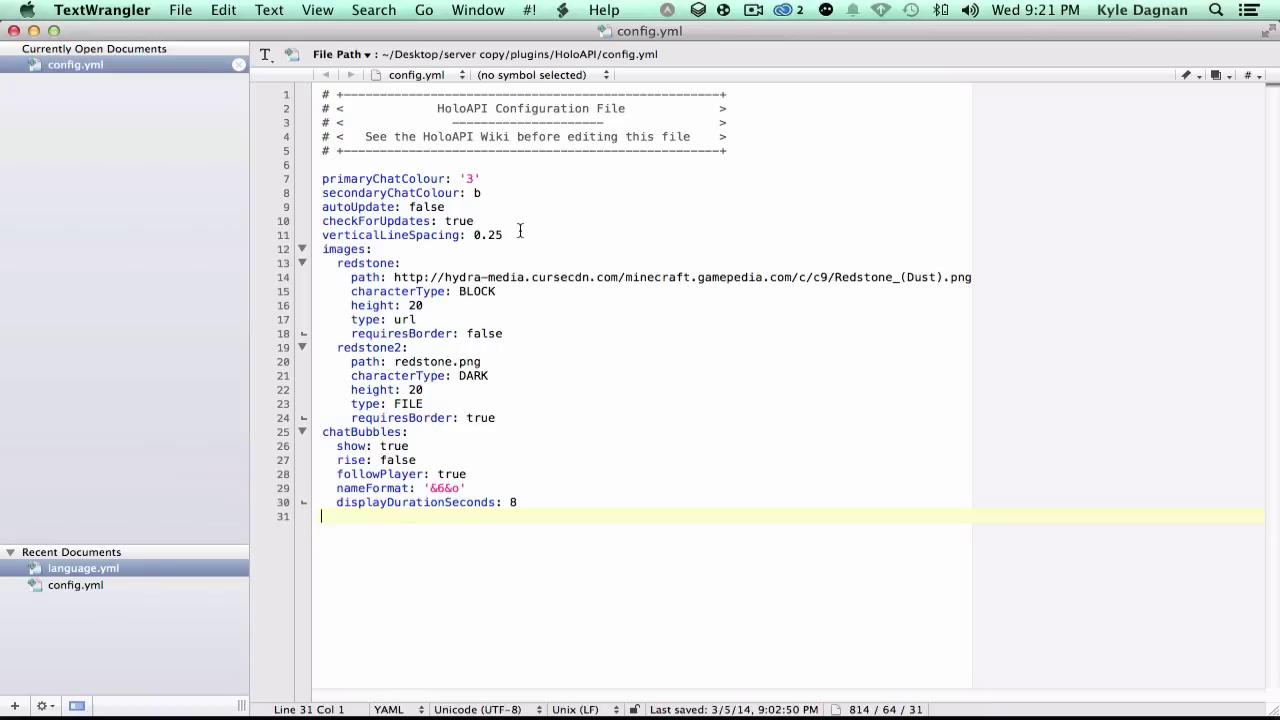
Step: Highlight the primaryChatColour value in config.yml, compare it with the HoloAPI chat messages in Minecraft and return to TextWrangler
{"action": "left_click_drag", "start_coordinate": [519, 231], "coordinate": [322, 88]}
{"action": "left_click", "coordinate": [441, 210]}
{"action": "left_click", "coordinate": [476, 178]}
{"action": "type", "text": "'"}
{"action": "left_click_drag", "start_coordinate": [476, 178], "coordinate": [466, 178]}
{"action": "mouse_move", "coordinate": [890, 717]}
{"action": "left_click", "coordinate": [1010, 702]}
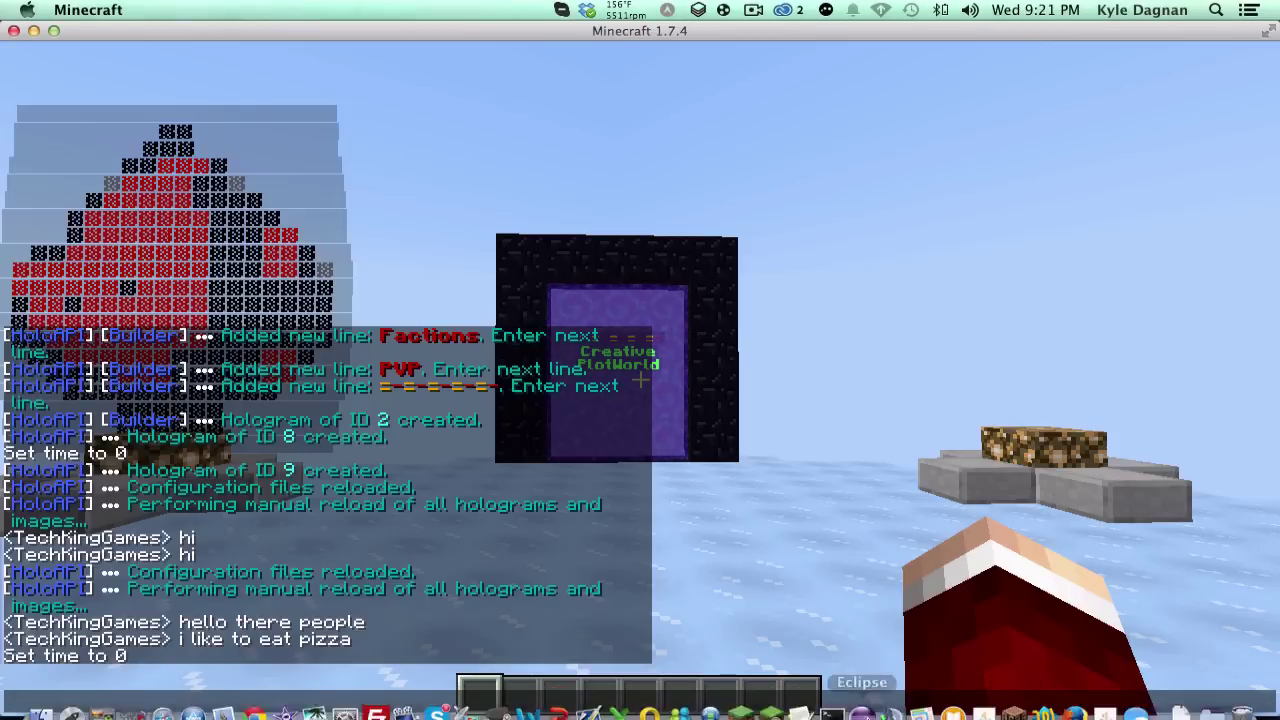
{"action": "left_click", "coordinate": [1040, 703]}
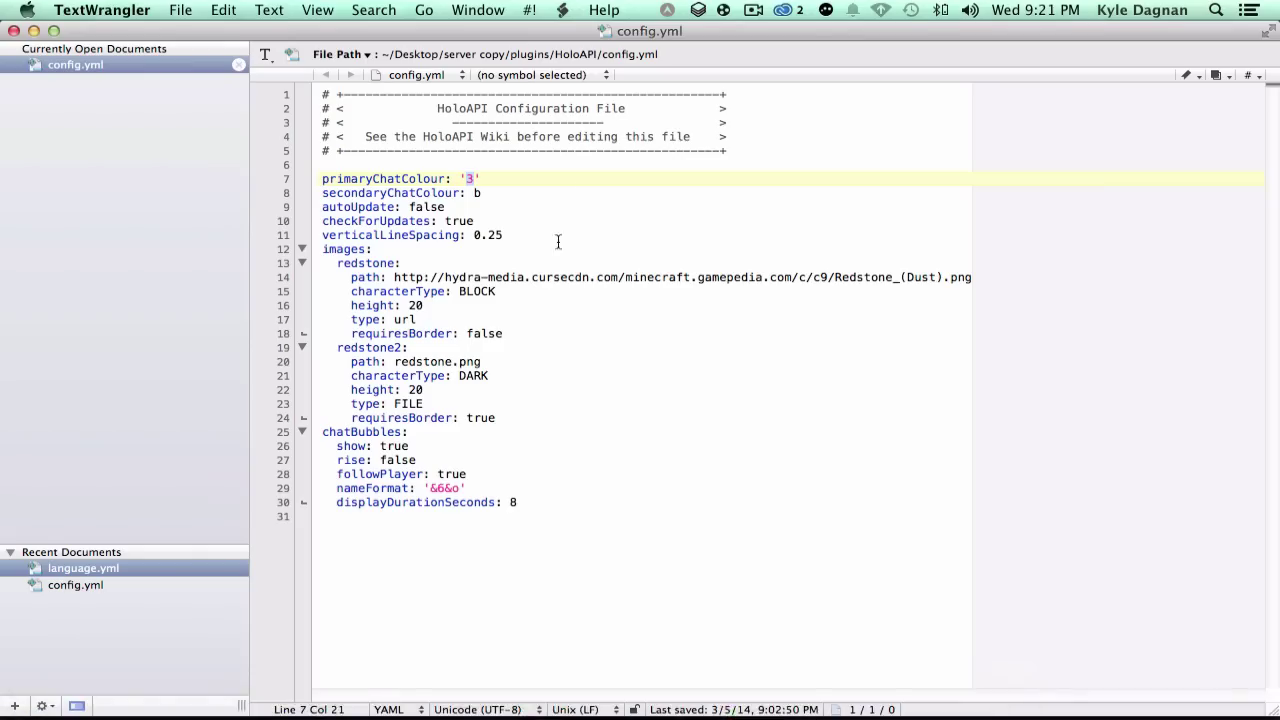
Step: Highlight the secondaryChatColour value, check that colour in Minecraft's chat log and return to config.yml in TextWrangler
{"action": "left_click_drag", "start_coordinate": [483, 195], "coordinate": [474, 195]}
{"action": "left_click", "coordinate": [485, 195]}
{"action": "left_click", "coordinate": [1013, 704]}
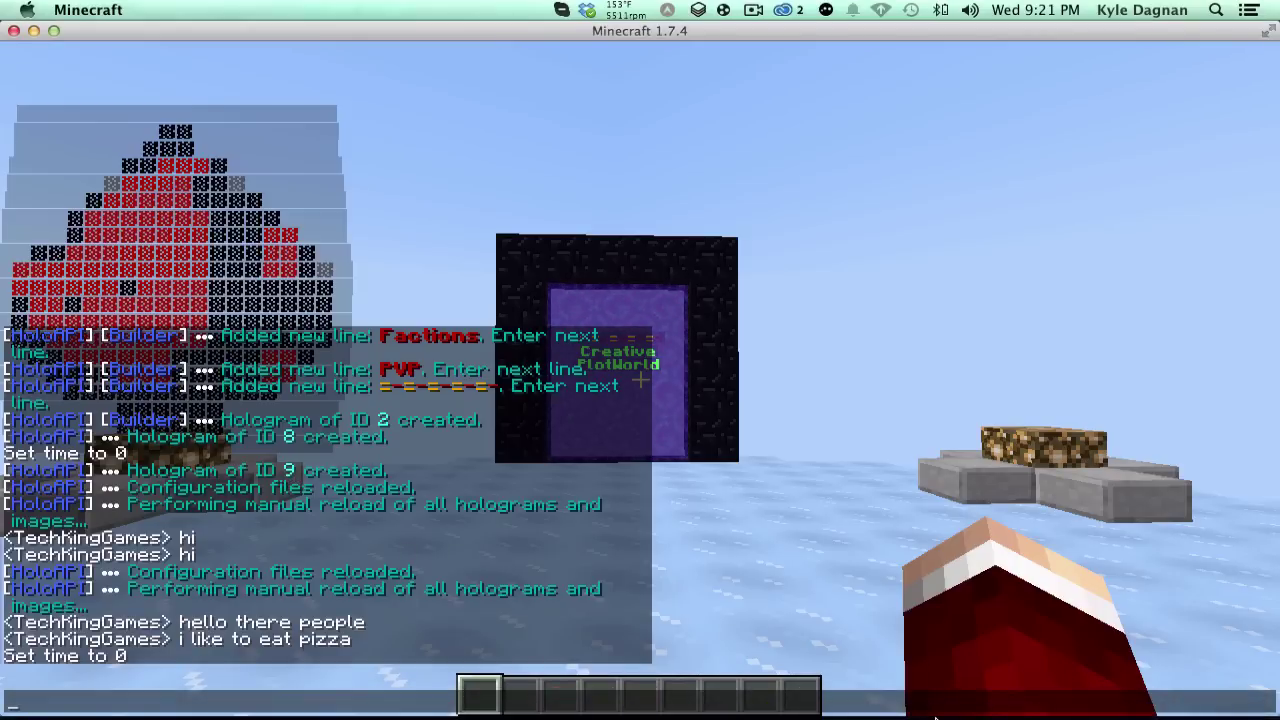
{"action": "left_click", "coordinate": [1040, 703]}
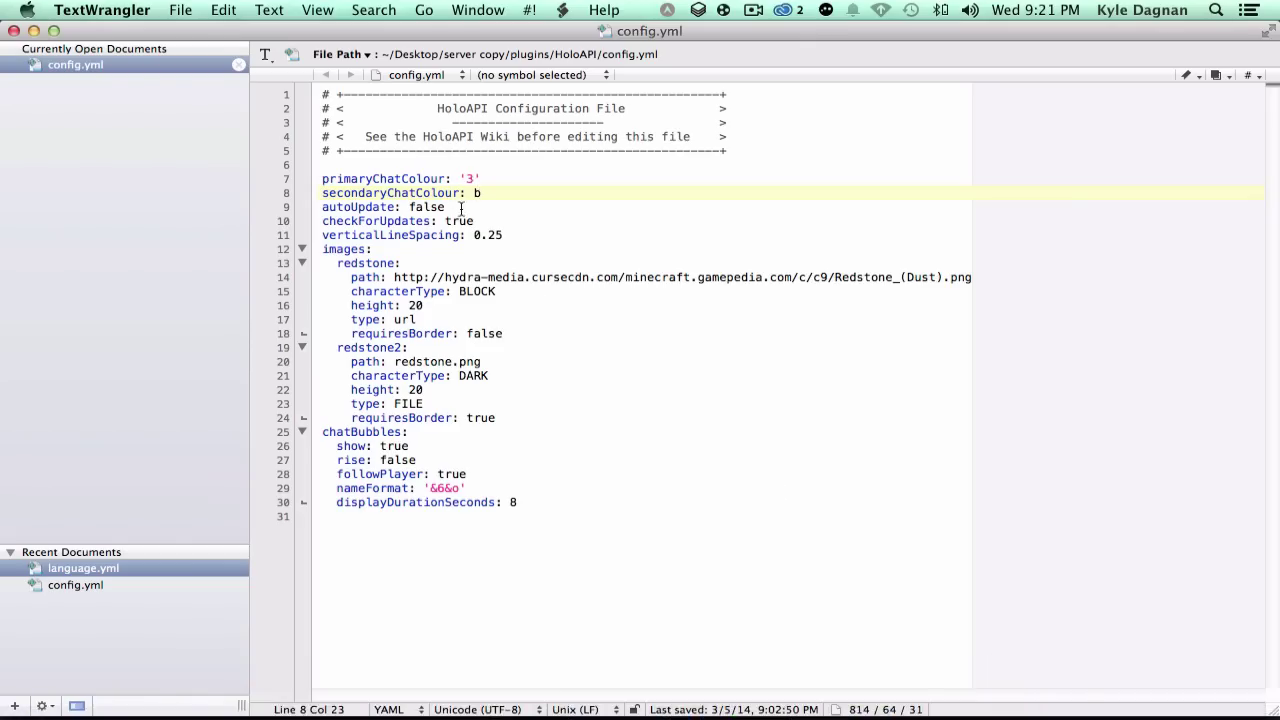
Step: Point out the autoUpdate and checkForUpdates values in config.yml
{"action": "left_click_drag", "start_coordinate": [456, 207], "coordinate": [408, 207]}
{"action": "left_click", "coordinate": [423, 207]}
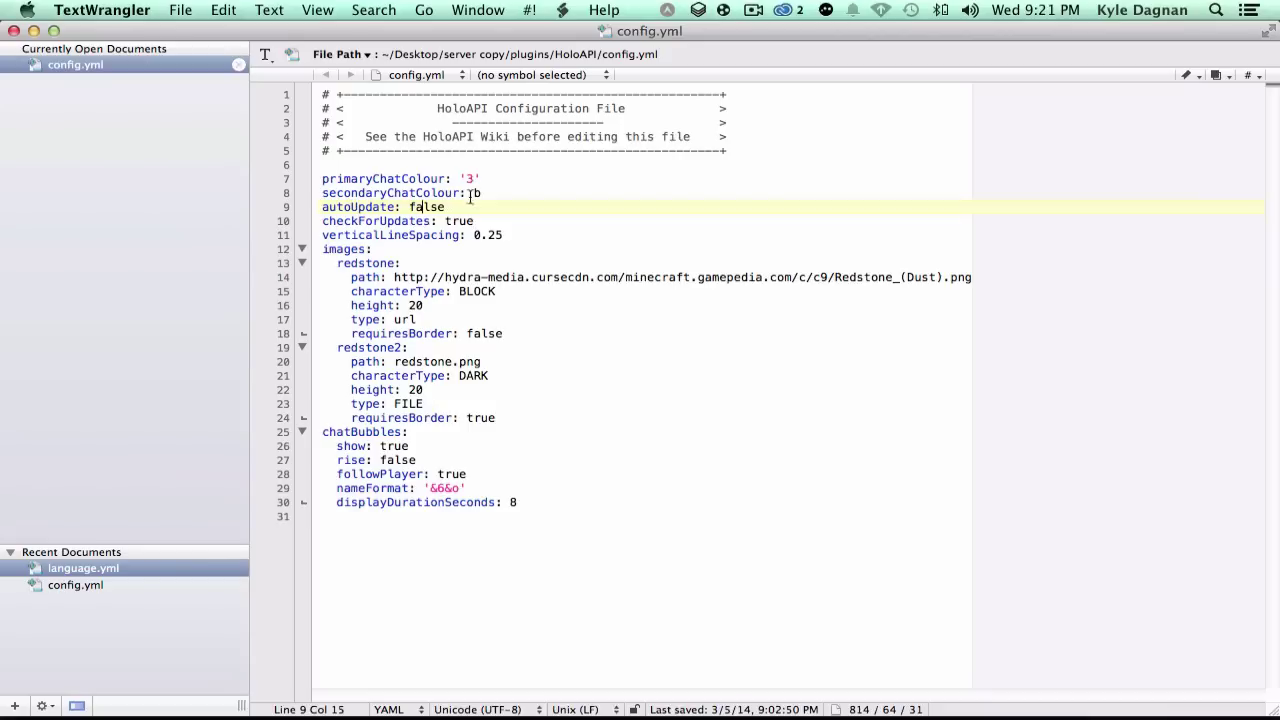
{"action": "left_click_drag", "start_coordinate": [480, 220], "coordinate": [443, 220]}
{"action": "left_click", "coordinate": [470, 221]}
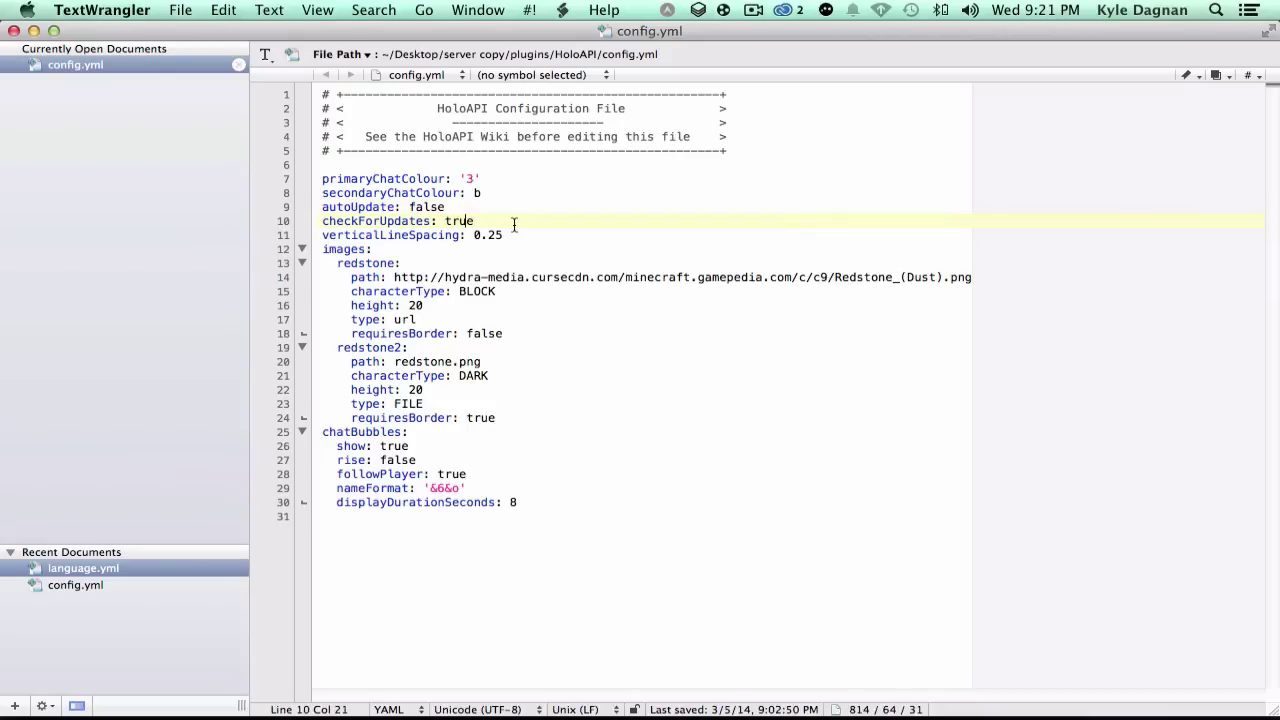
Step: Switch to Minecraft, examine the Factions PVP portal hologram's line spacing up close and return to config.yml in TextWrangler
{"action": "left_click", "coordinate": [1057, 703]}
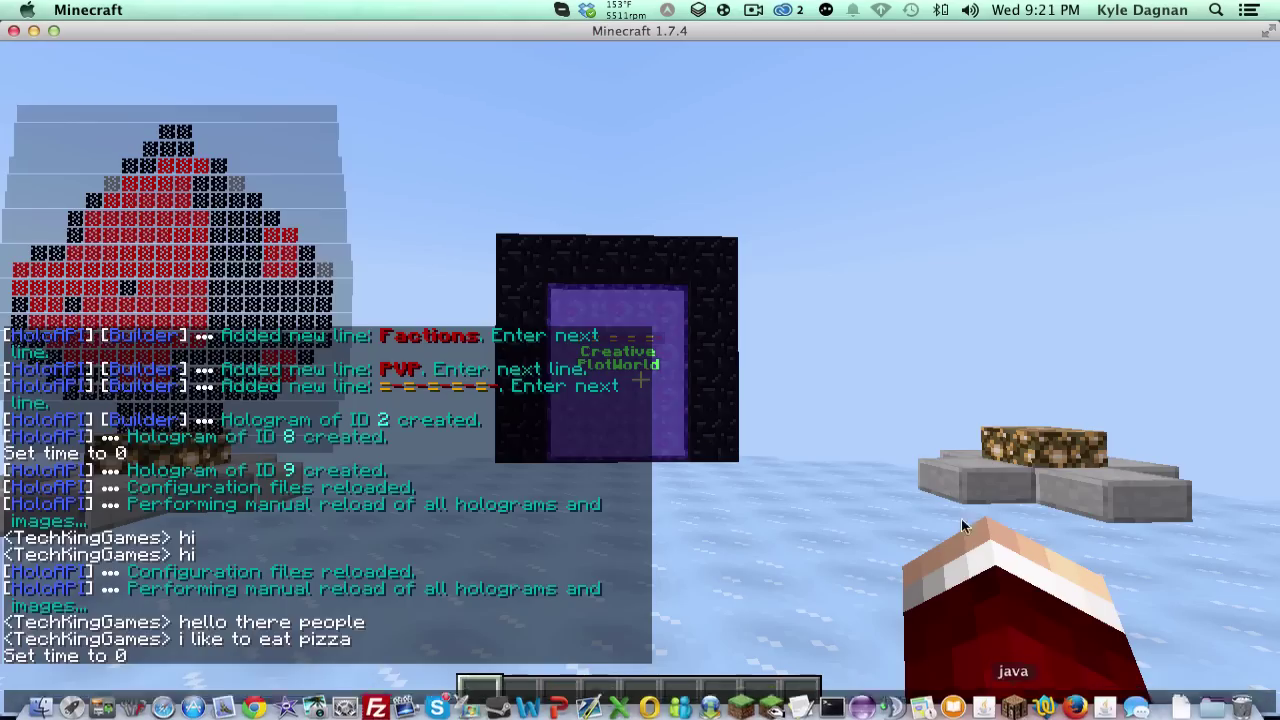
{"action": "key", "text": "Escape"}
{"action": "key", "text": "w"}
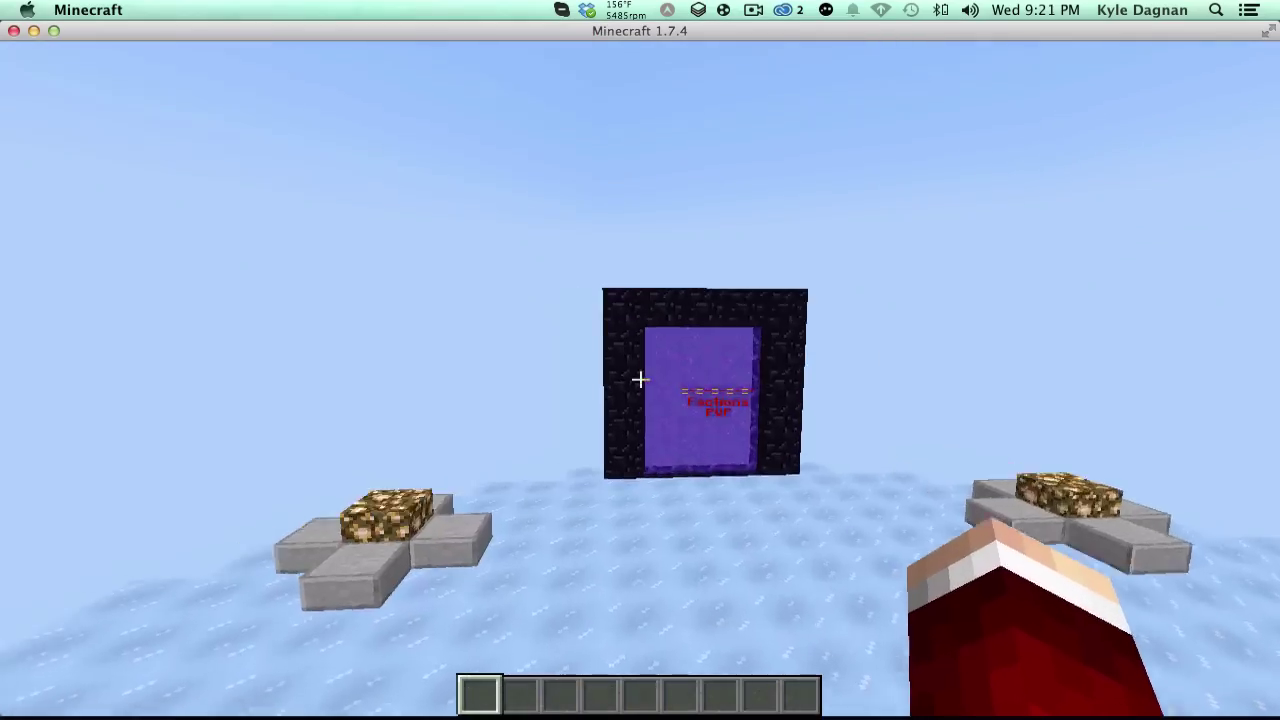
{"action": "key", "text": "w"}
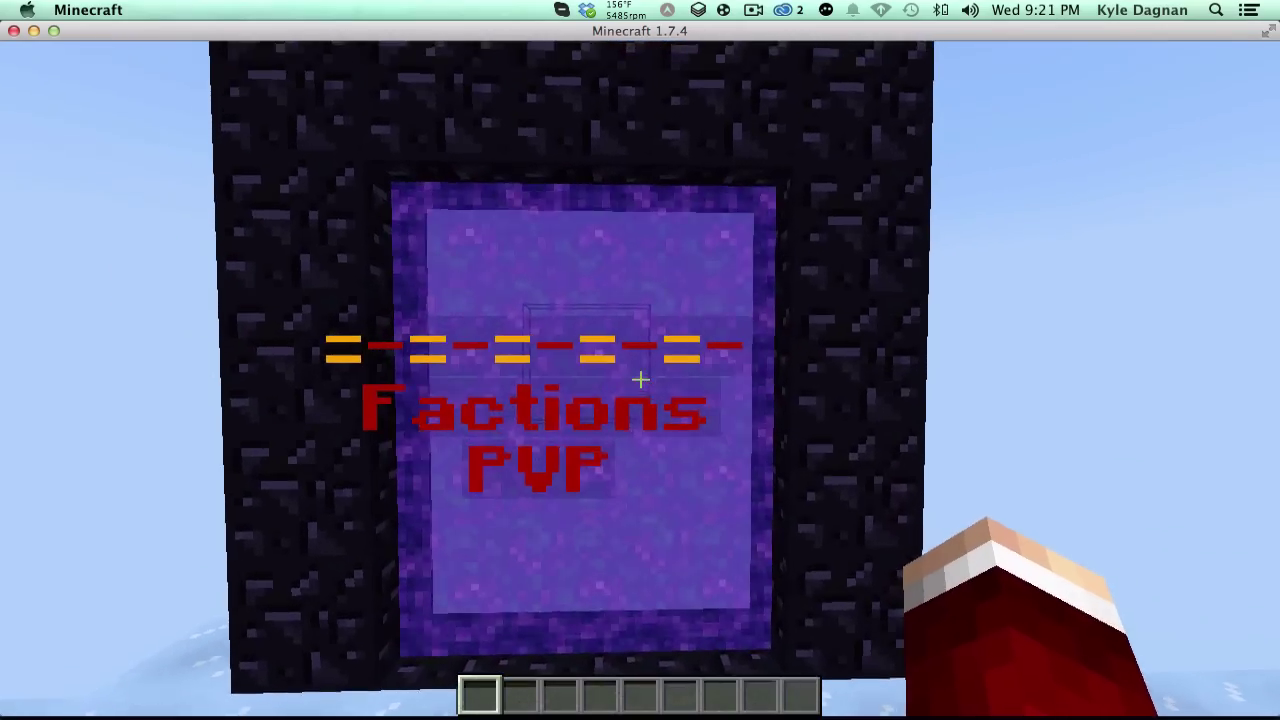
{"action": "key", "text": "w"}
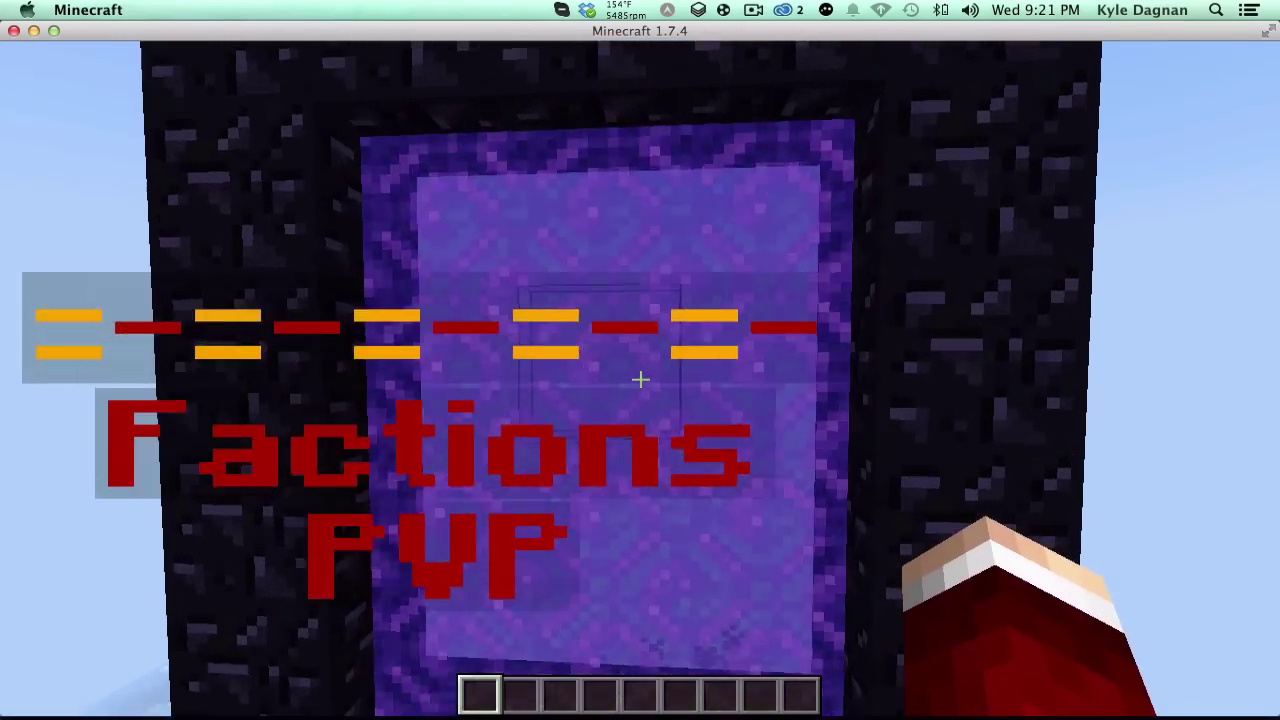
{"action": "key", "text": "s"}
{"action": "key", "text": "t"}
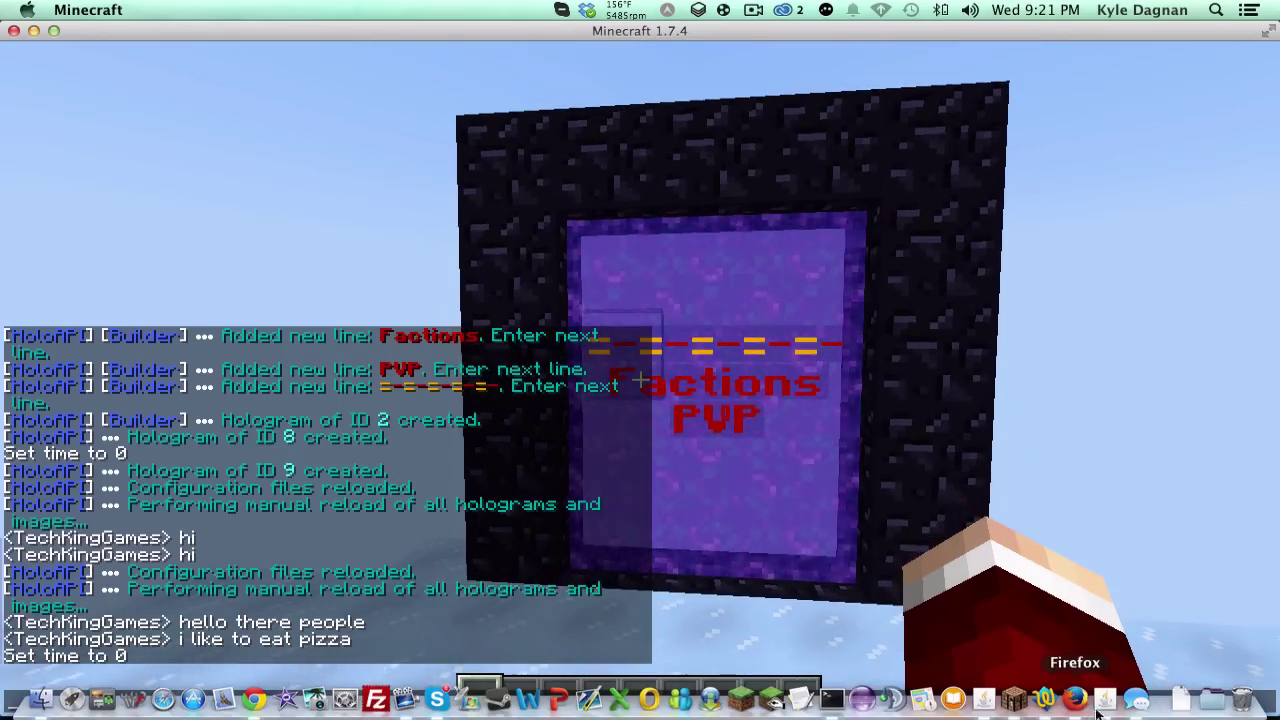
{"action": "left_click", "coordinate": [1015, 700]}
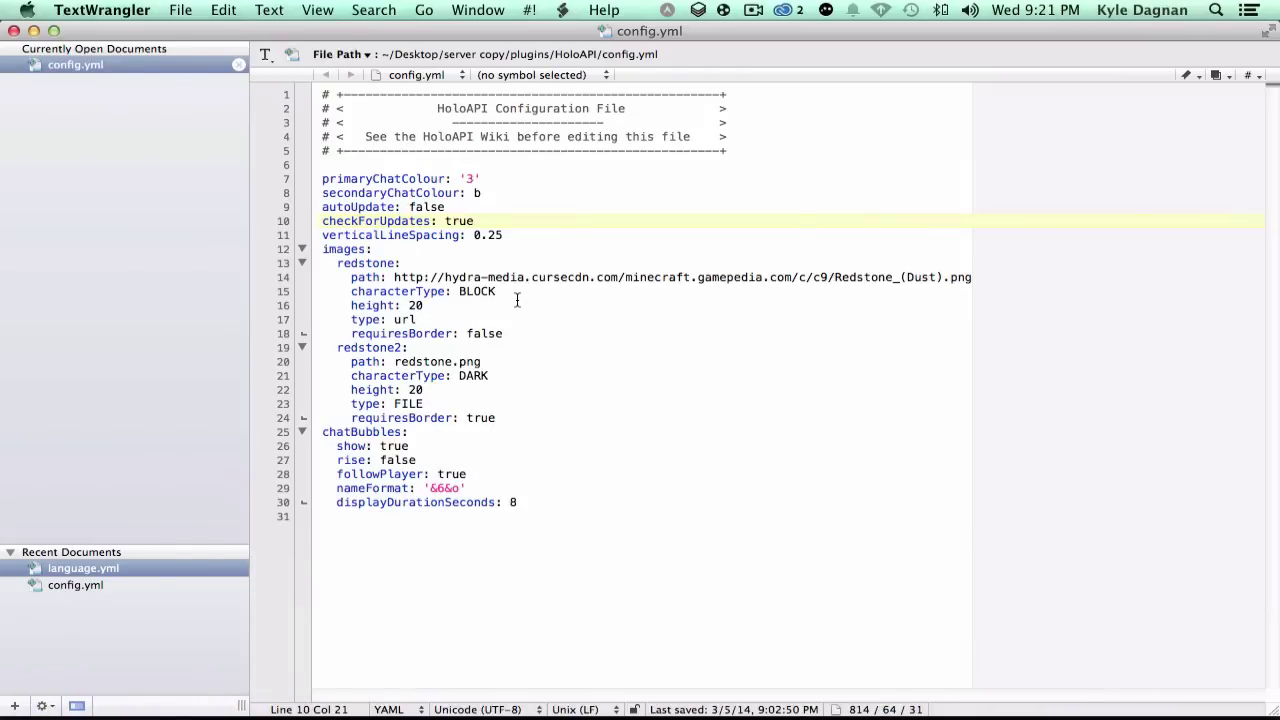
Step: Switch to Minecraft in third-person view, send the chat message "hello there" and walk around with its chat bubble
{"action": "mouse_move", "coordinate": [1094, 707]}
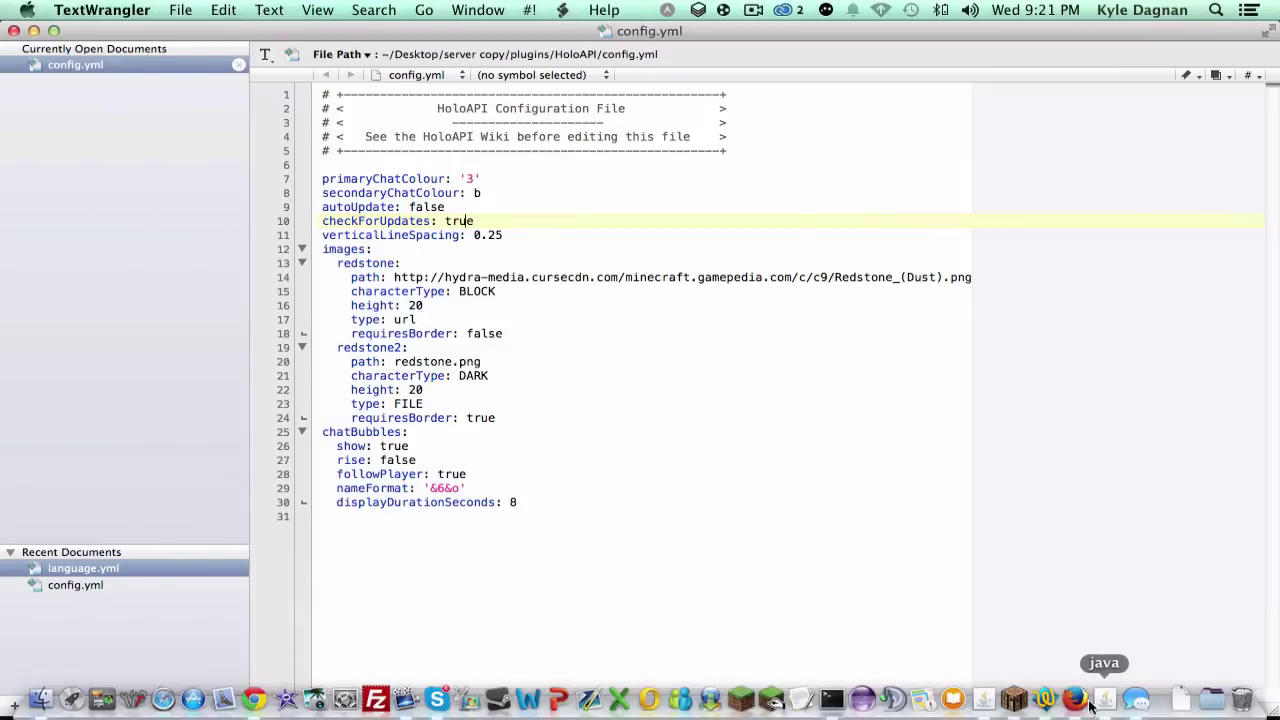
{"action": "left_click", "coordinate": [1014, 706]}
{"action": "key", "text": "Escape"}
{"action": "key", "text": "F5"}
{"action": "type", "text": "st"}
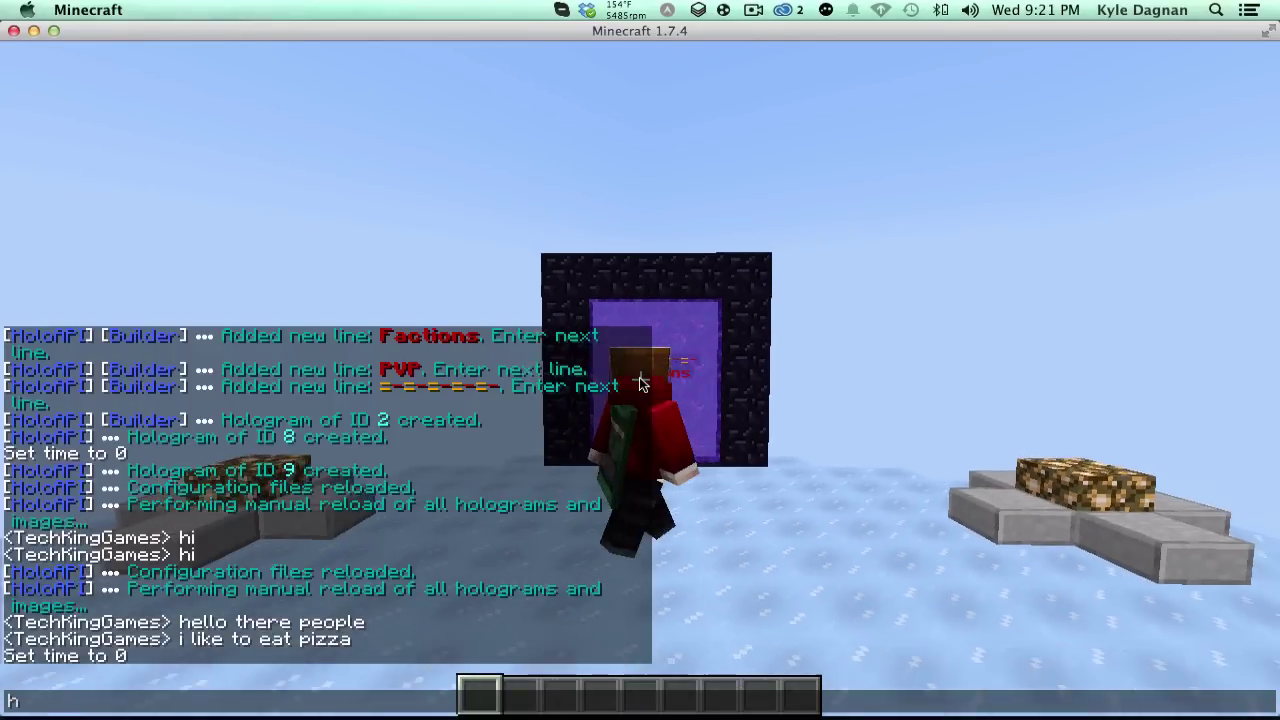
{"action": "type", "text": "hello there"}
{"action": "key", "text": "Return"}
{"action": "key", "text": "t"}
{"action": "key", "text": "Escape"}
{"action": "key", "text": "d"}
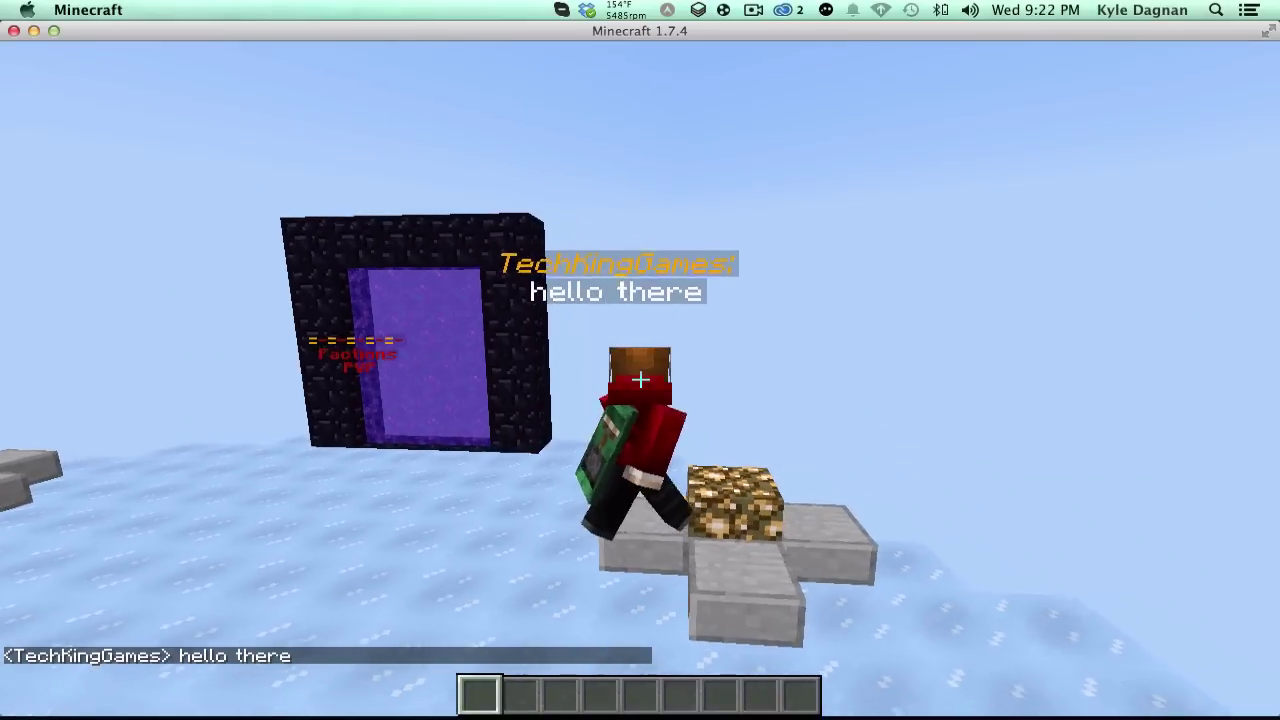
{"action": "key", "text": "s"}
{"action": "key", "text": "a"}
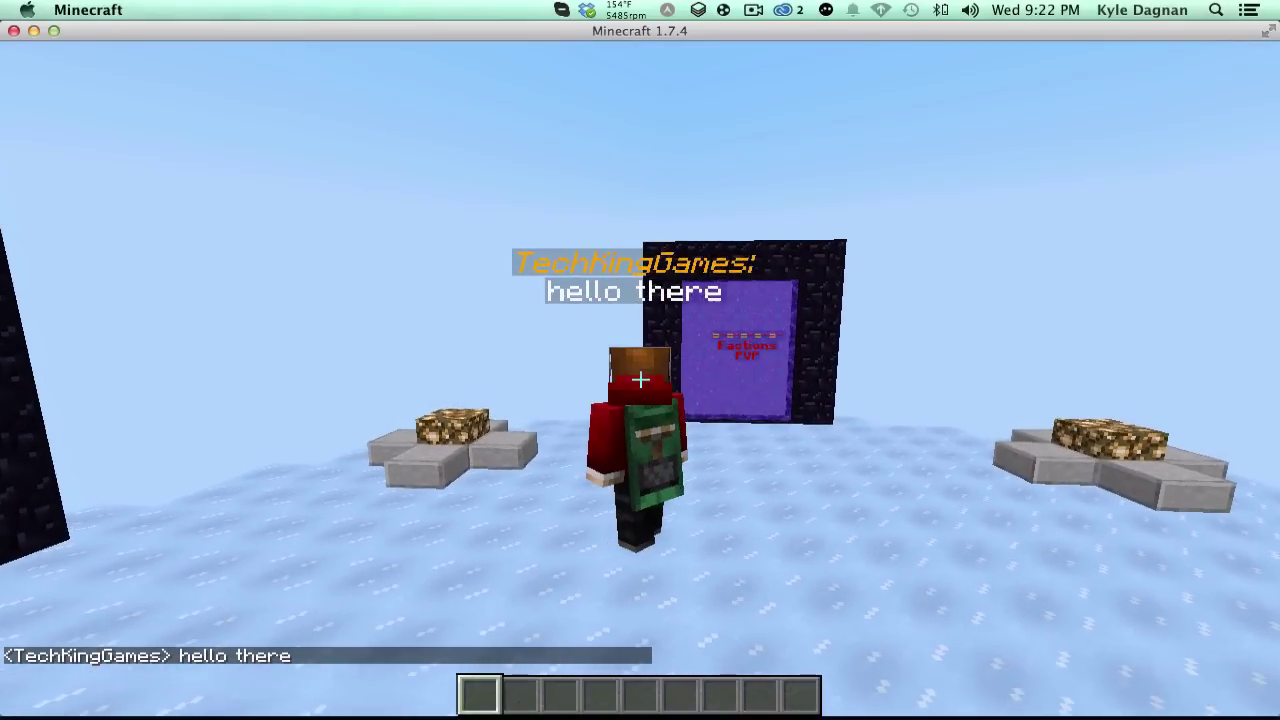
Step: Send a long chat introduction ending in "This is a cool plugin" and view its bubble from the character's front and back
{"action": "key", "text": "t"}
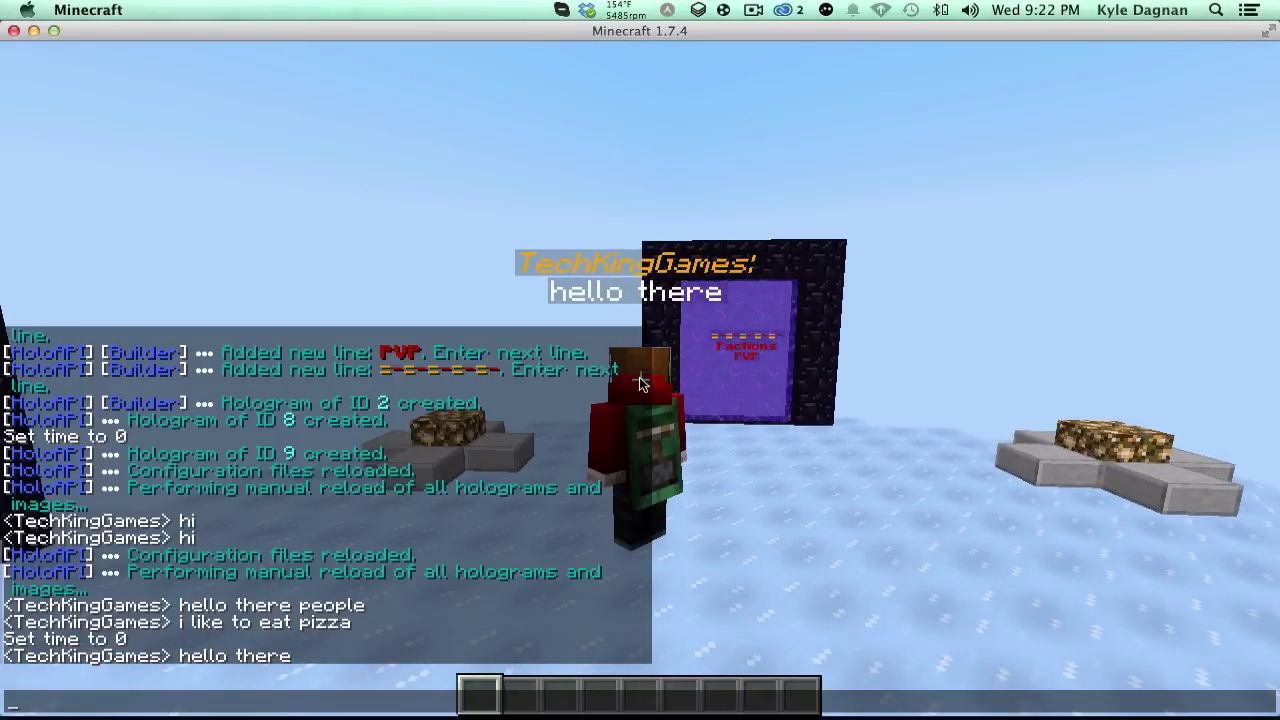
{"action": "key", "text": "Up"}
{"action": "key", "text": "Up"}
{"action": "key", "text": "Down"}
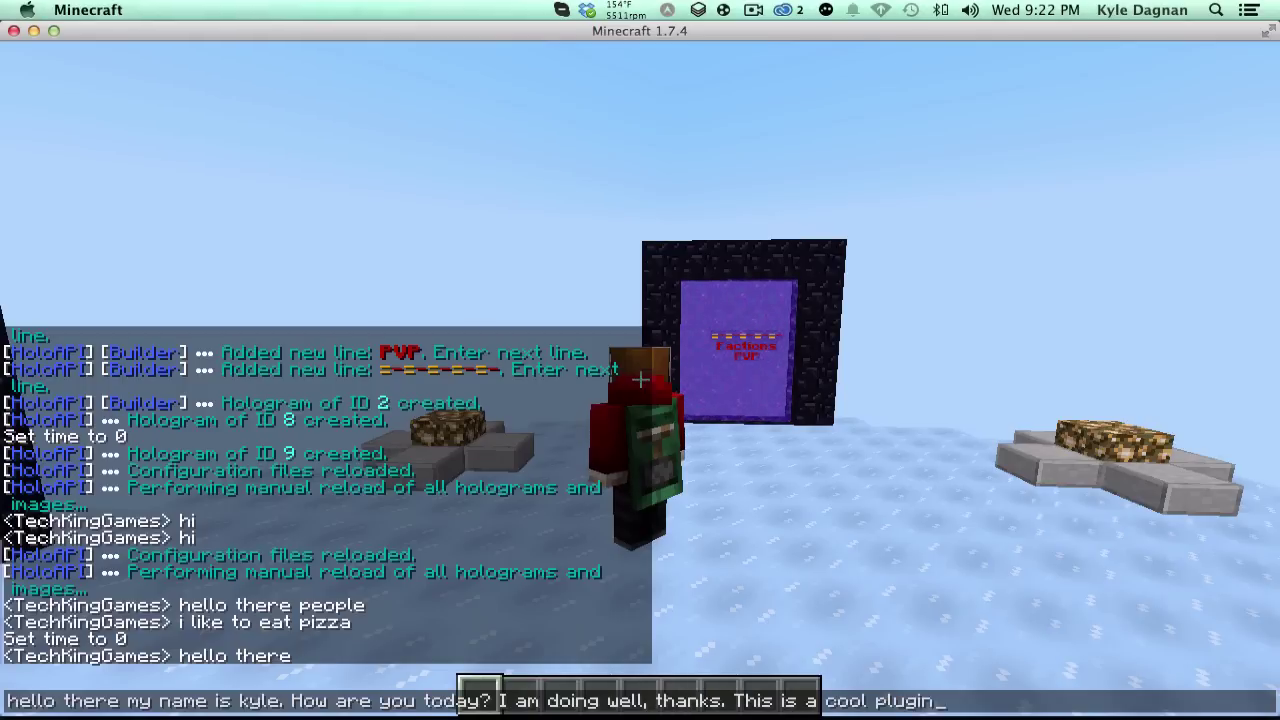
{"action": "type", "text": "ugin"}
{"action": "key", "text": "Return"}
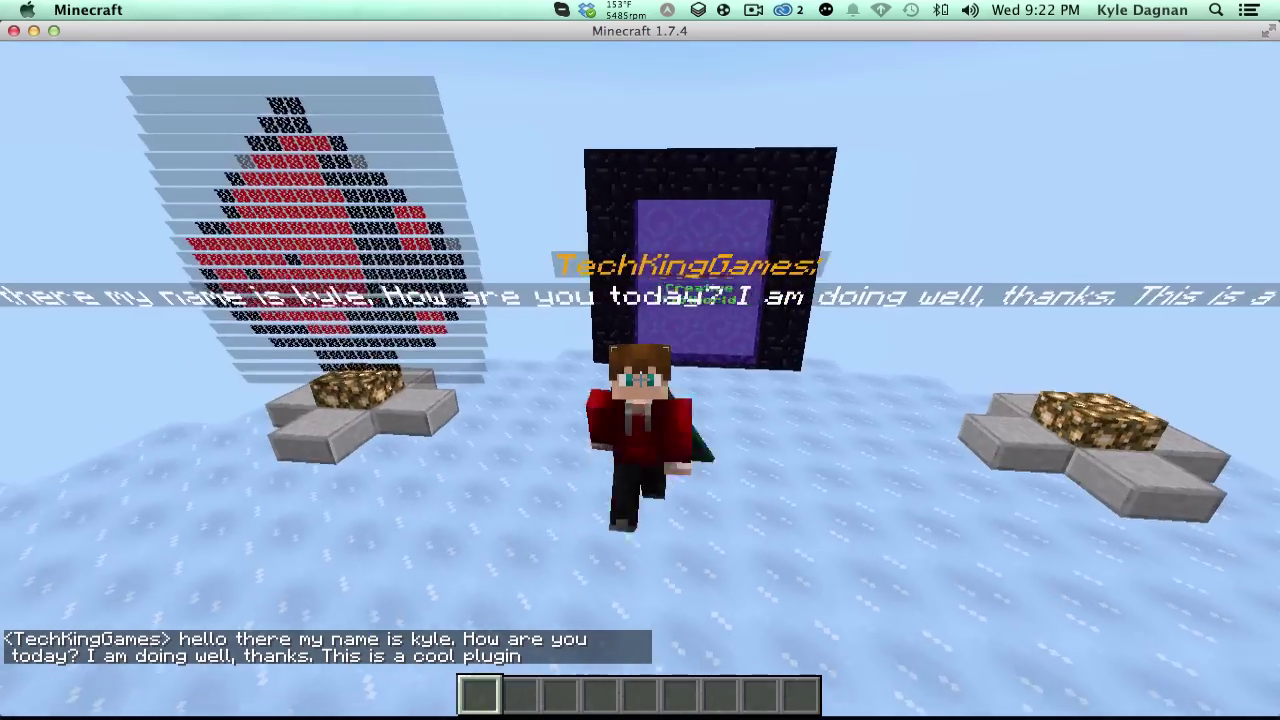
{"action": "key", "text": "F5"}
{"action": "key", "text": "F5"}
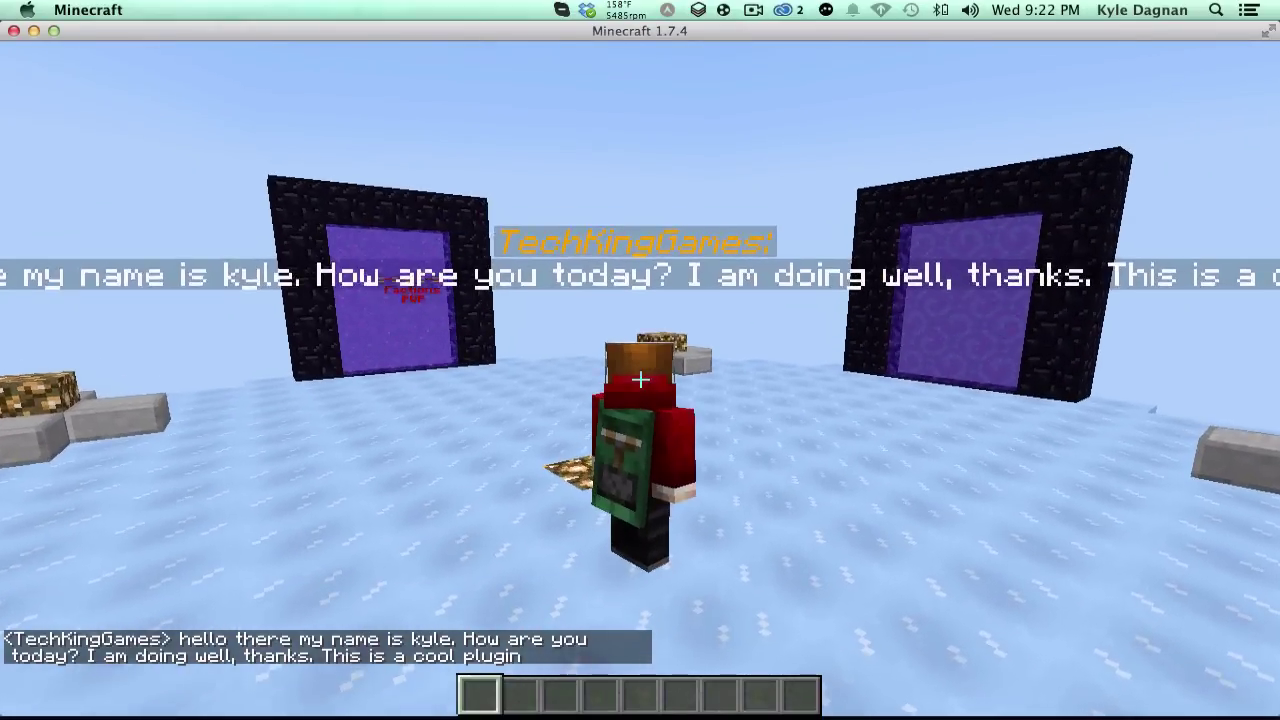
Step: Switch to TextWrangler, set rise under chatBubbles to true in config.yml and save the file
{"action": "key", "text": "t"}
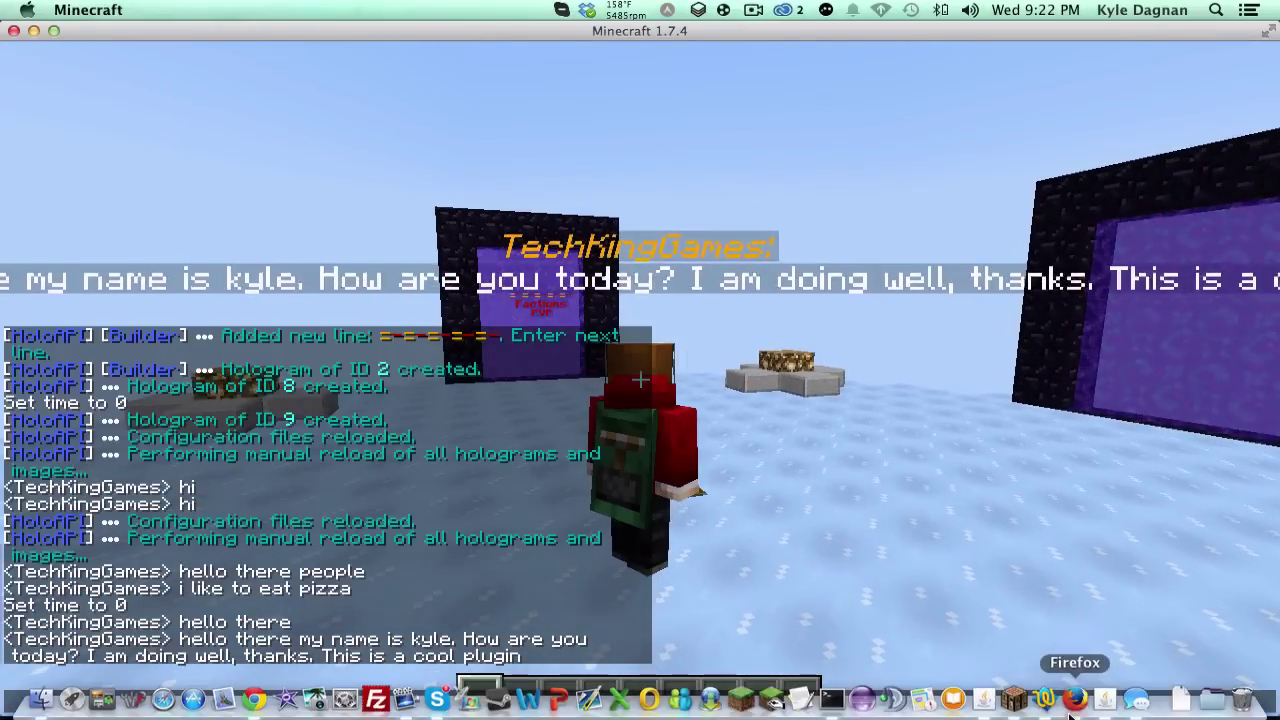
{"action": "left_click", "coordinate": [1186, 698]}
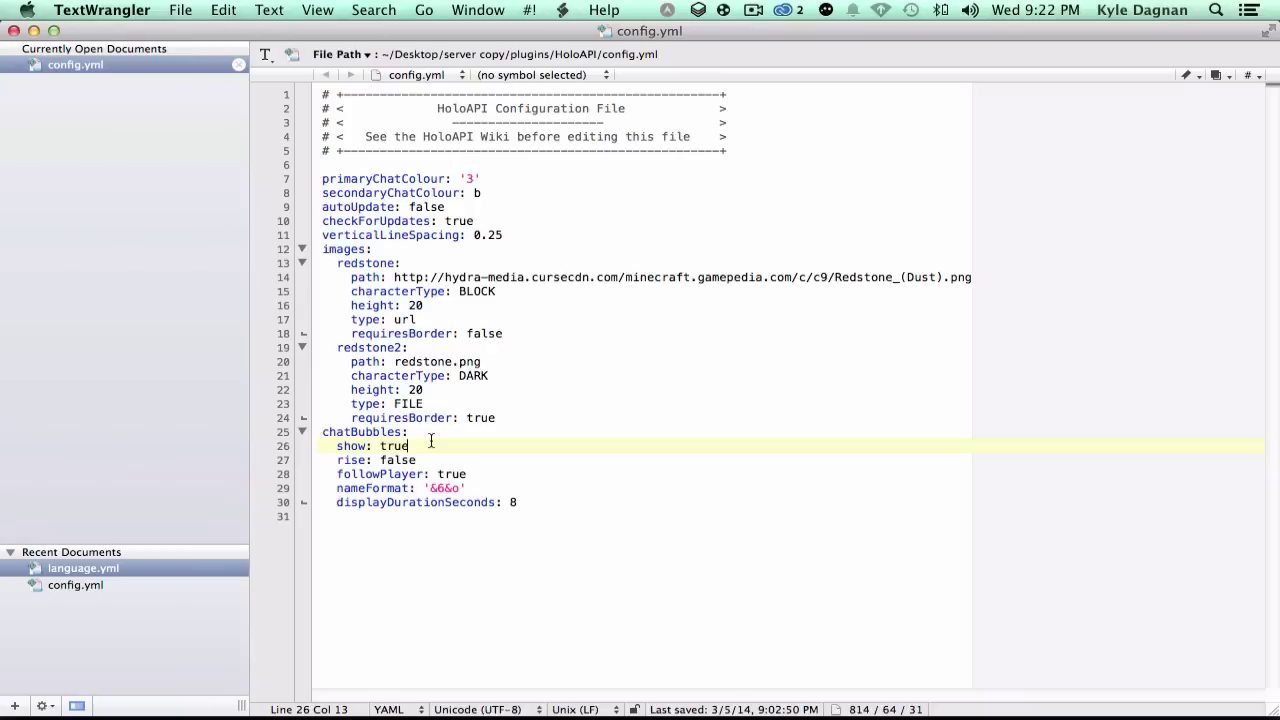
{"action": "left_click_drag", "start_coordinate": [416, 460], "coordinate": [382, 462]}
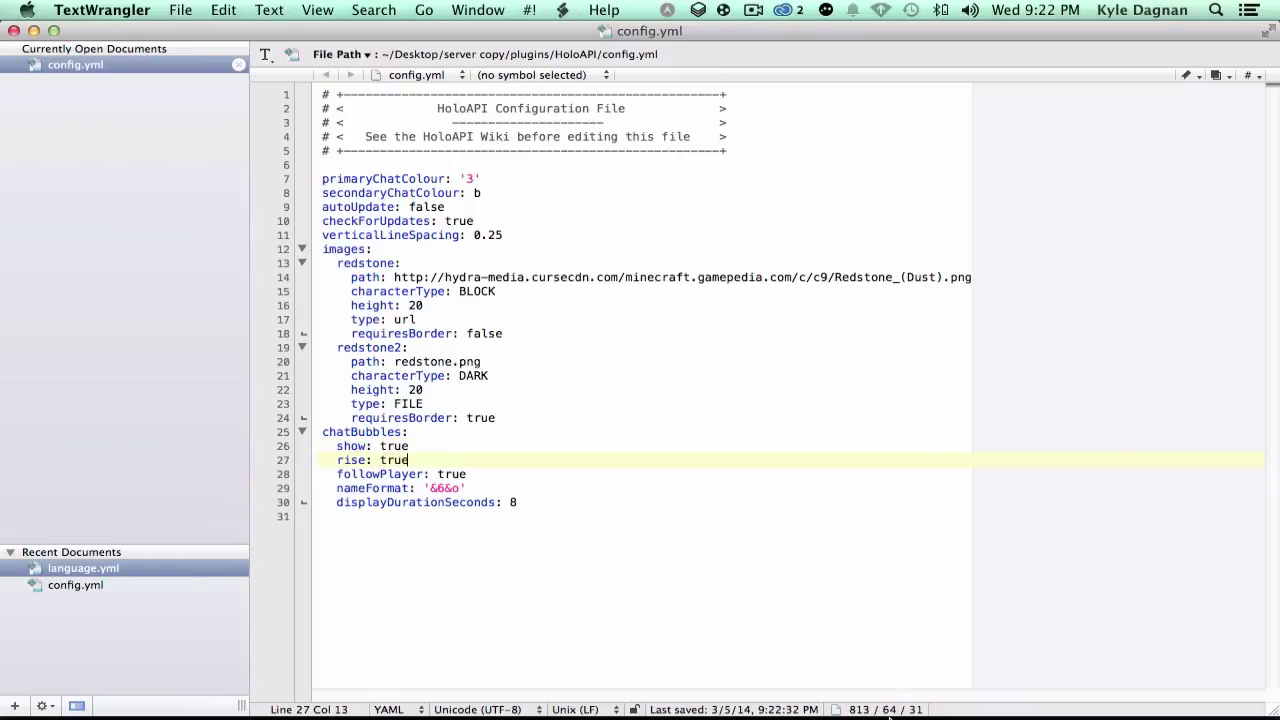
Step: Switch to Minecraft and reload the HoloAPI configuration with the /holo reload command
{"action": "left_click", "coordinate": [1013, 700]}
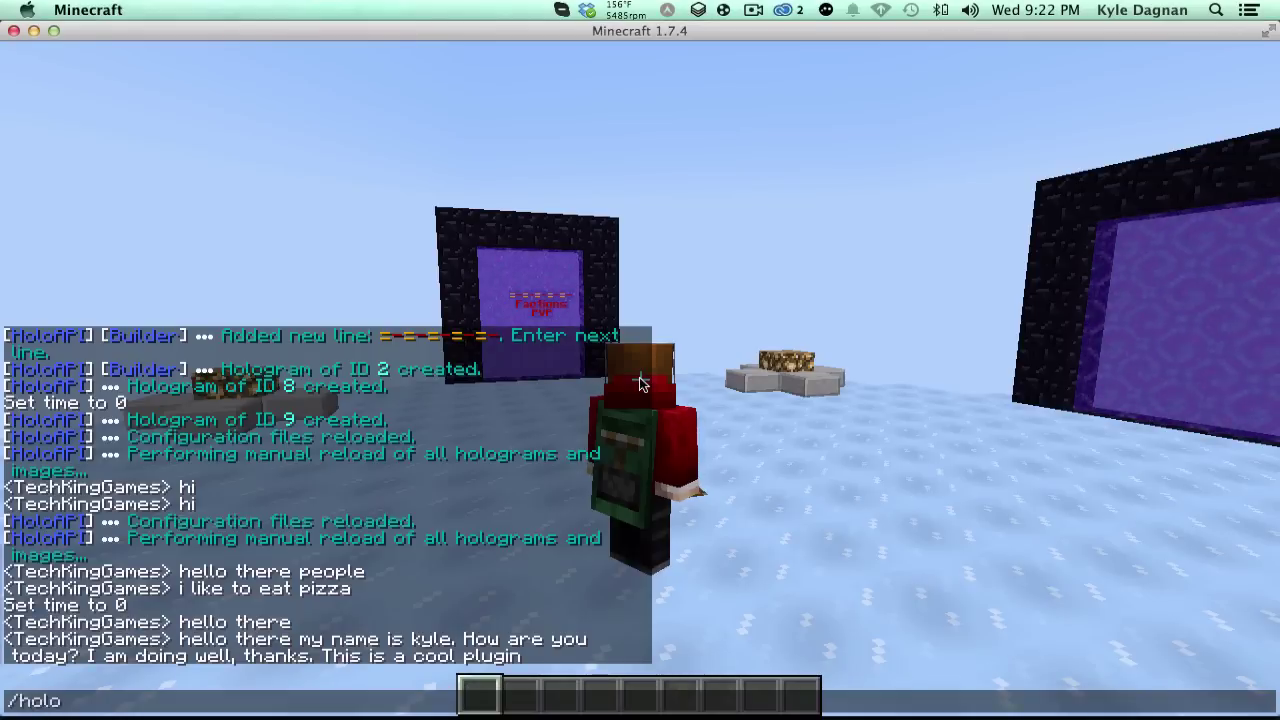
{"action": "type", "text": "ad"}
{"action": "key", "text": "Return"}
Step: Send the chat message "hello" and watch how its chat bubble moves above the character
{"action": "type", "text": "thello"}
{"action": "key", "text": "Return"}
{"action": "key", "text": "t"}
{"action": "key", "text": "Escape"}
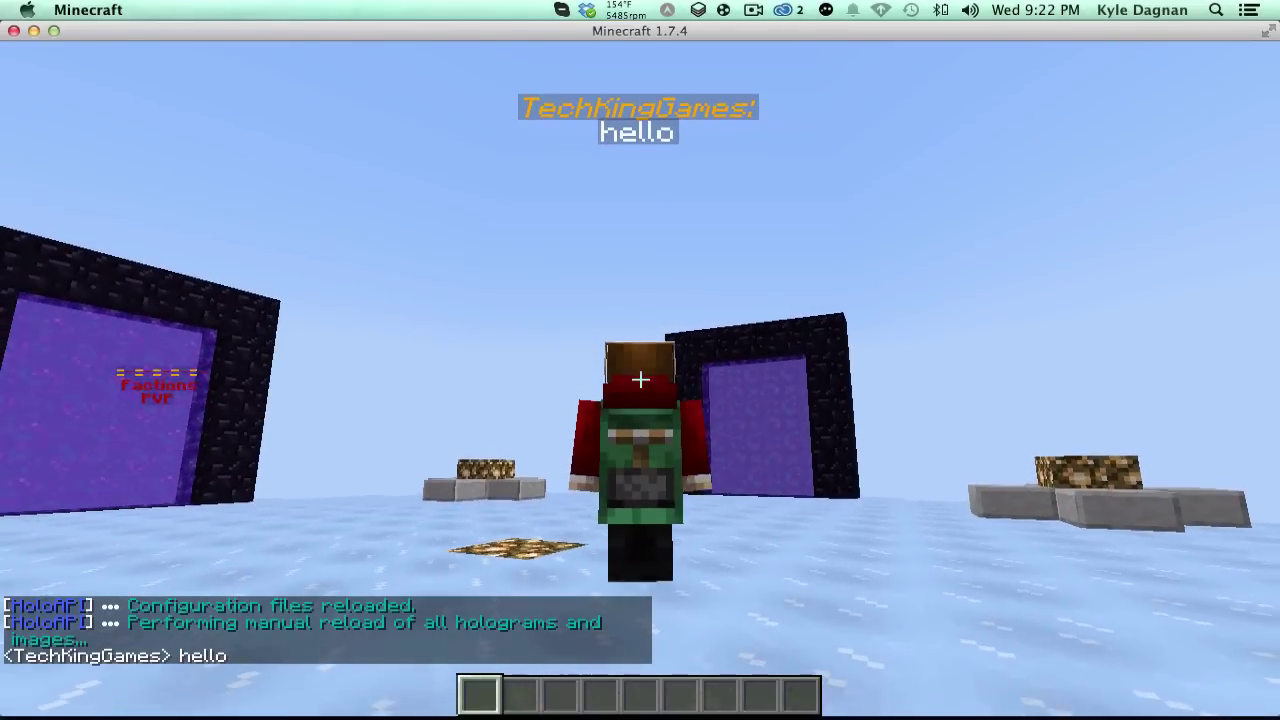
Step: Highlight the followPlayer value in config.yml in TextWrangler, then return to Minecraft and send "hello" to observe the bubble while walking
{"action": "key", "text": "t"}
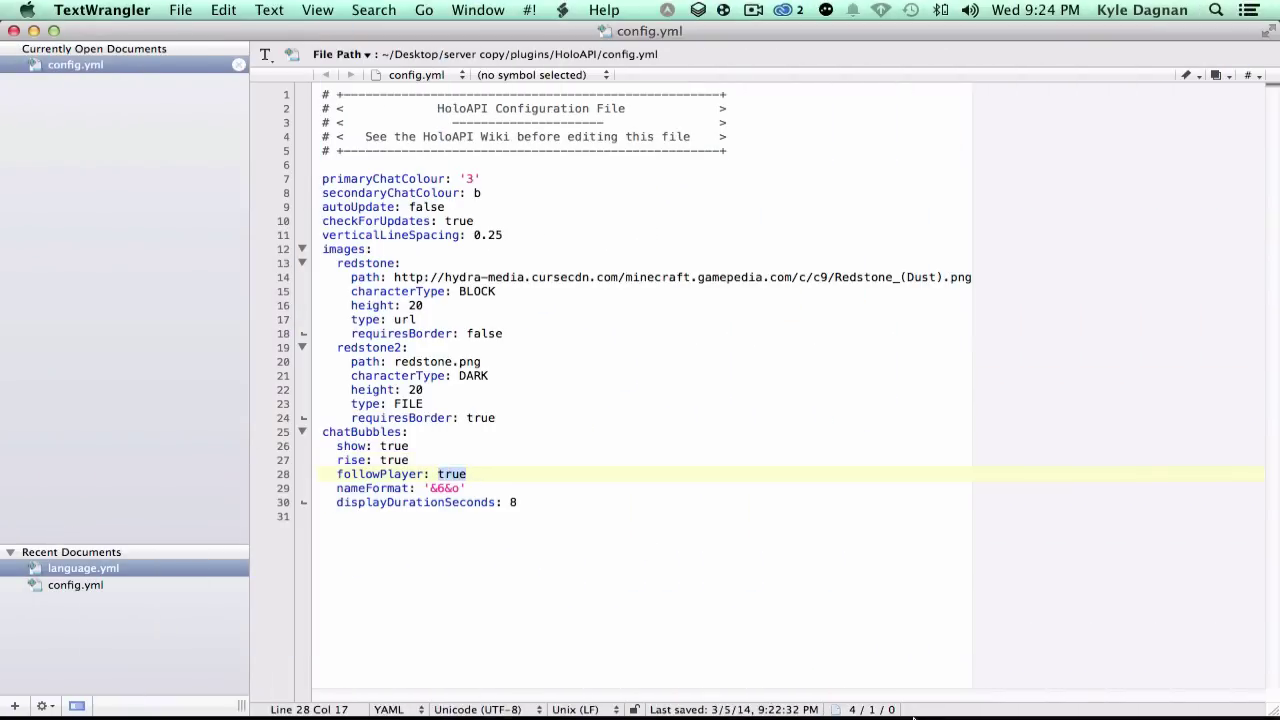
{"action": "left_click", "coordinate": [1008, 703]}
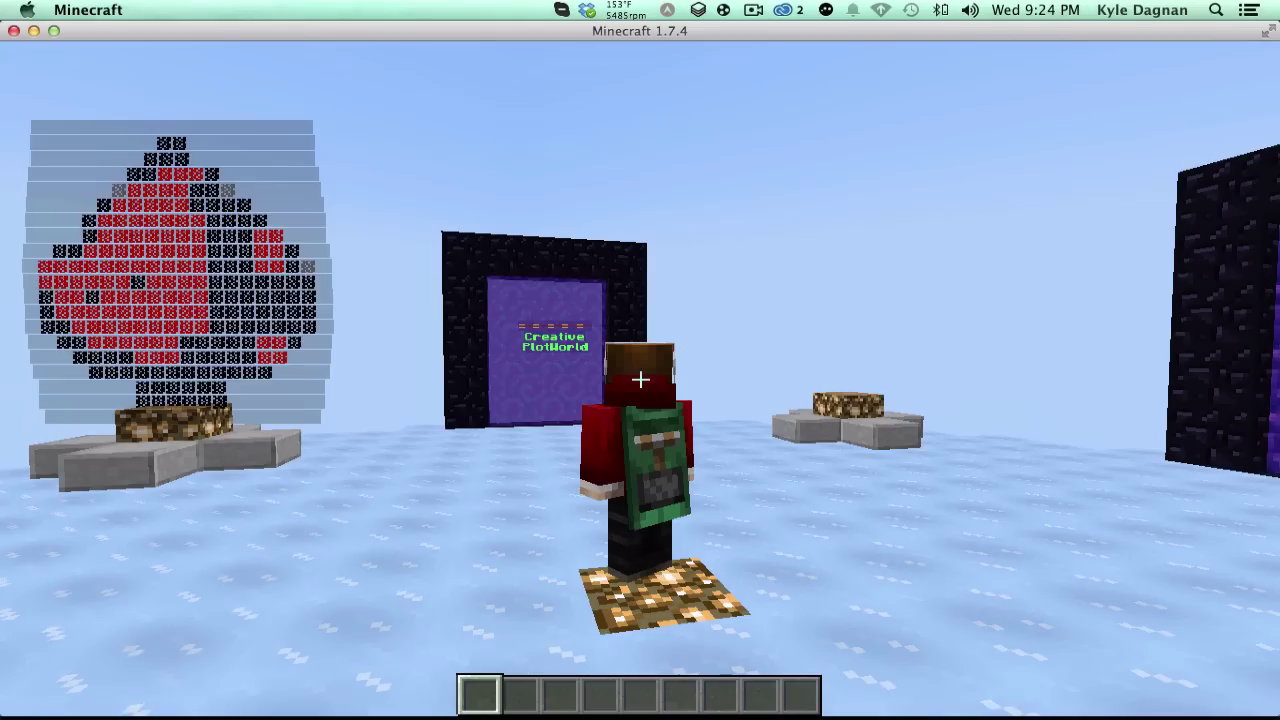
{"action": "key", "text": "t"}
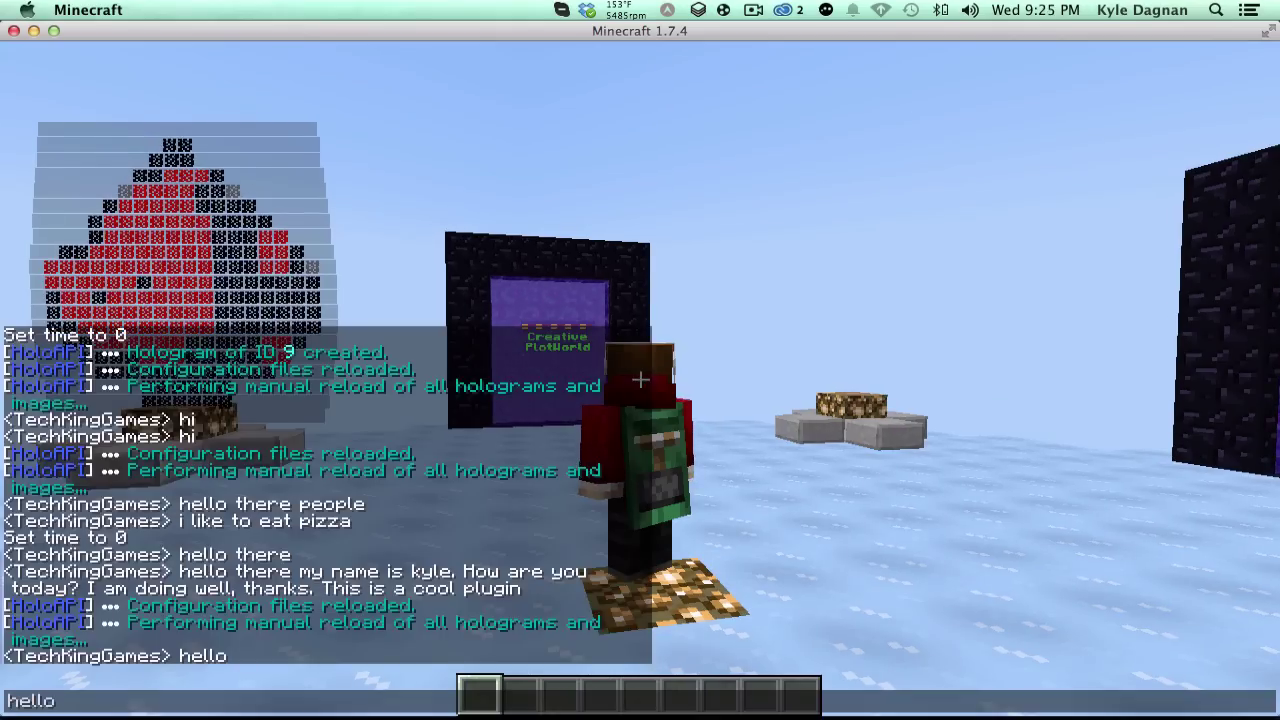
{"action": "key", "text": "Return"}
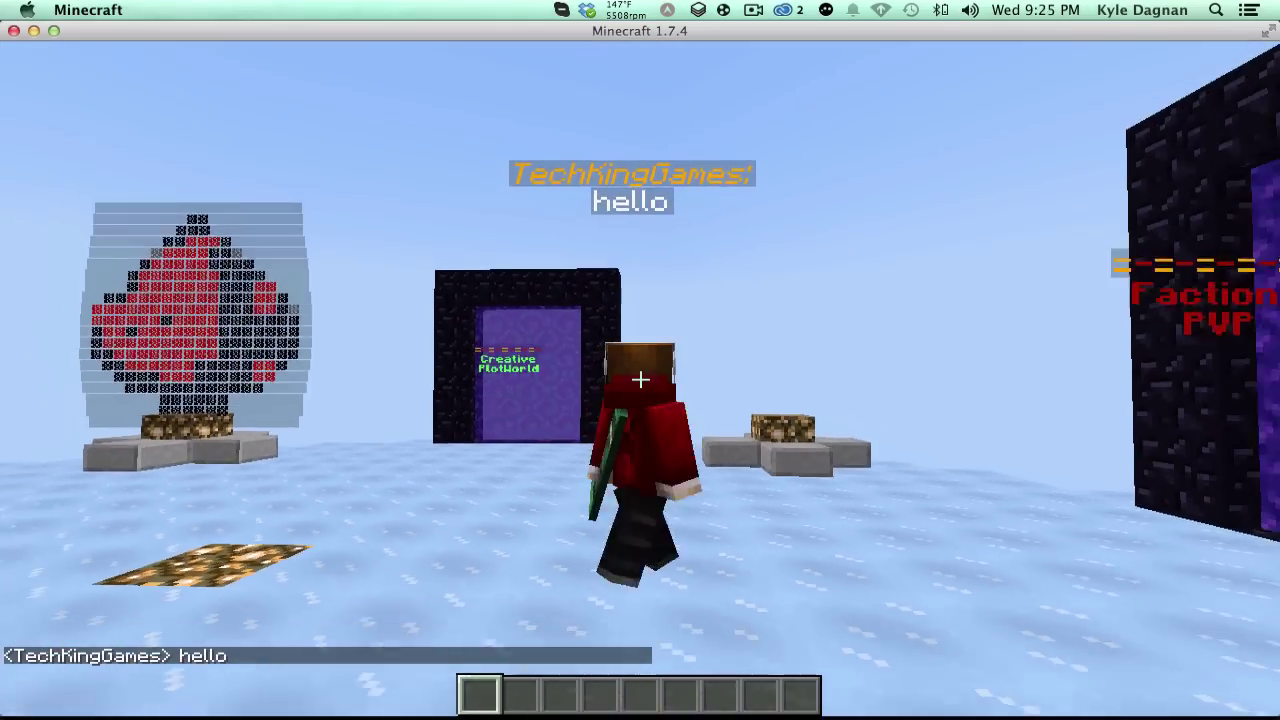
Step: Switch to TextWrangler, set displayDurationSeconds under chatBubbles to 1 in config.yml and save the file
{"action": "key", "text": "w"}
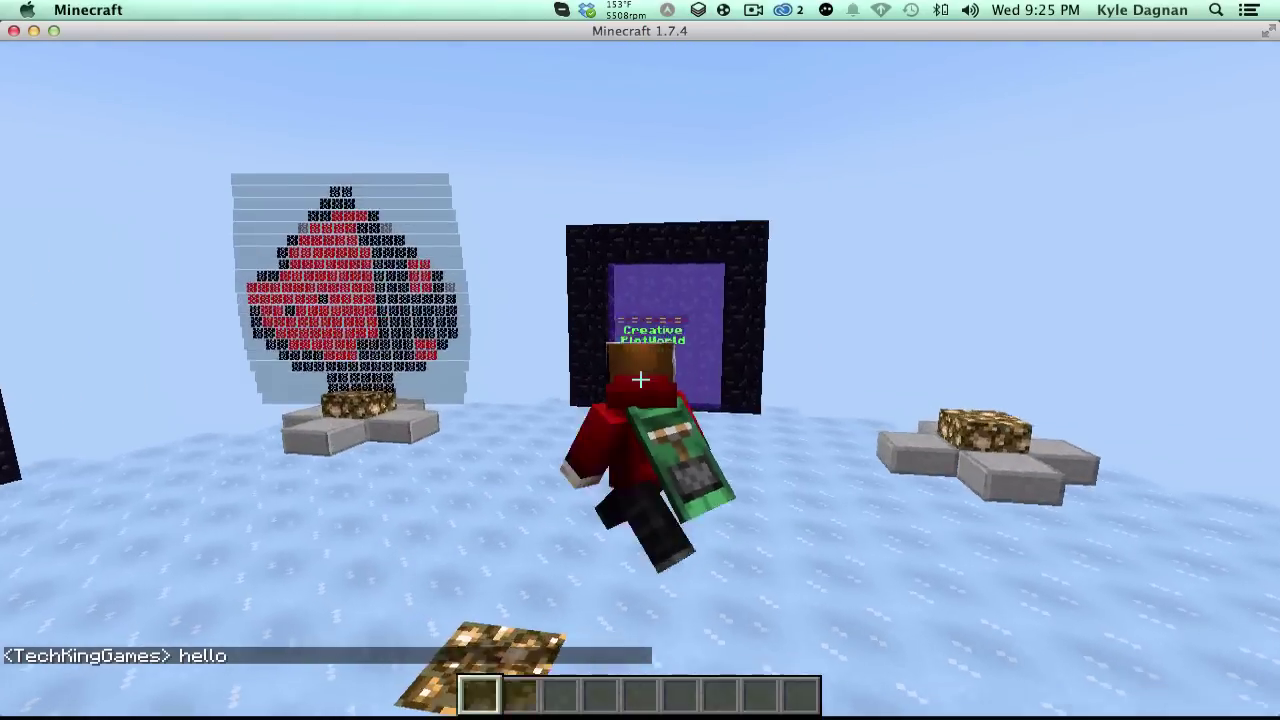
{"action": "key", "text": "t"}
{"action": "left_click", "coordinate": [1014, 708]}
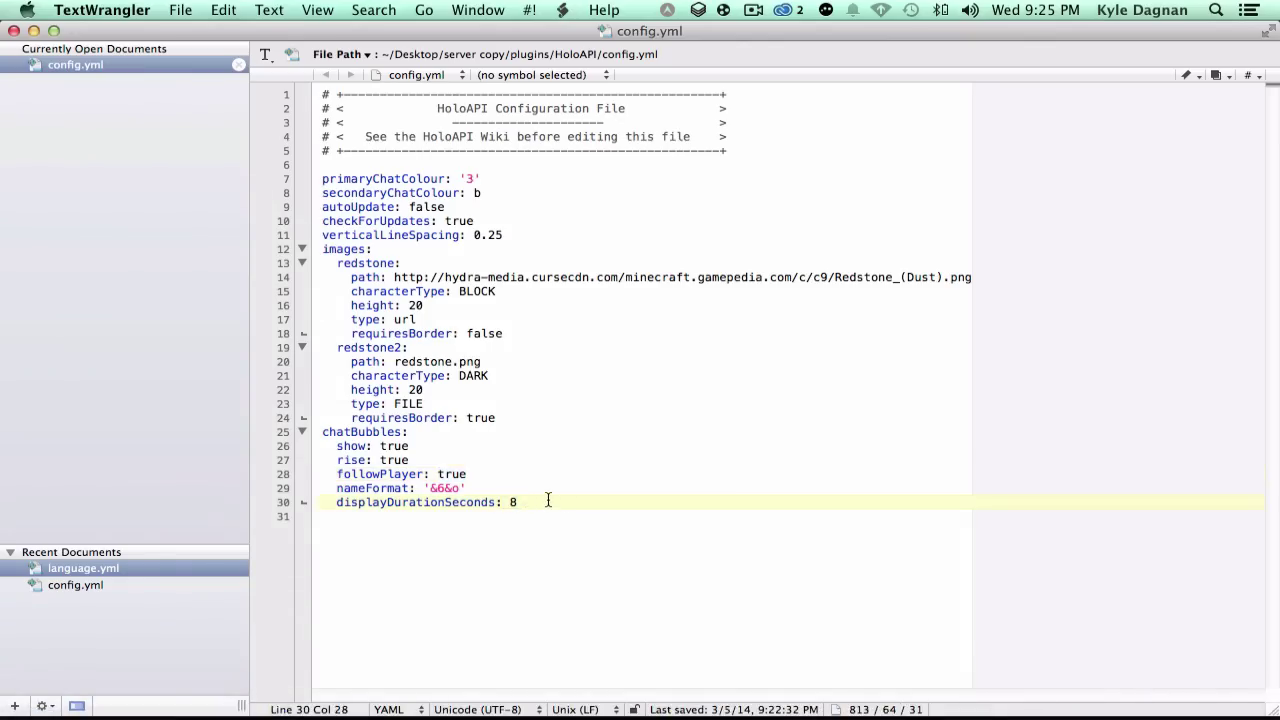
{"action": "key", "text": "super+s"}
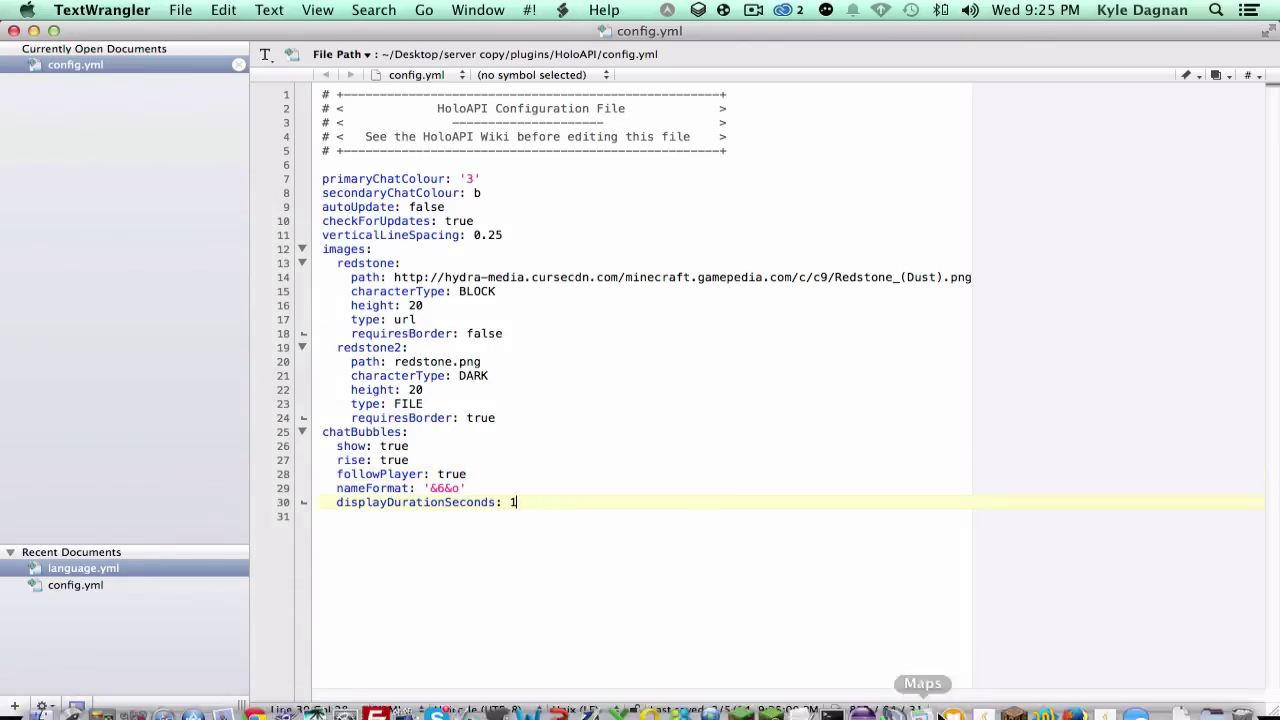
Step: Switch to Minecraft, run /holo reload and send "hi" to test the shorter chat bubble duration
{"action": "left_click", "coordinate": [1086, 698]}
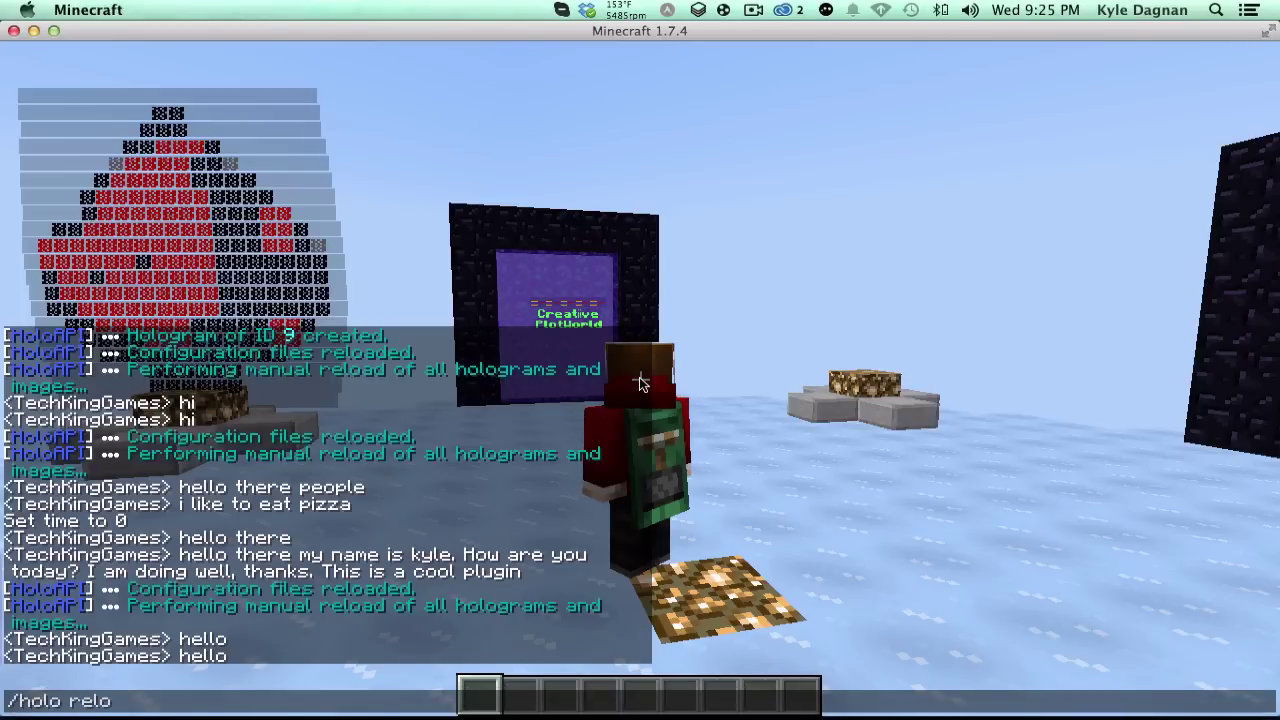
{"action": "type", "text": "ad"}
{"action": "key", "text": "Return"}
{"action": "type", "text": "thi"}
{"action": "key", "text": "Return"}
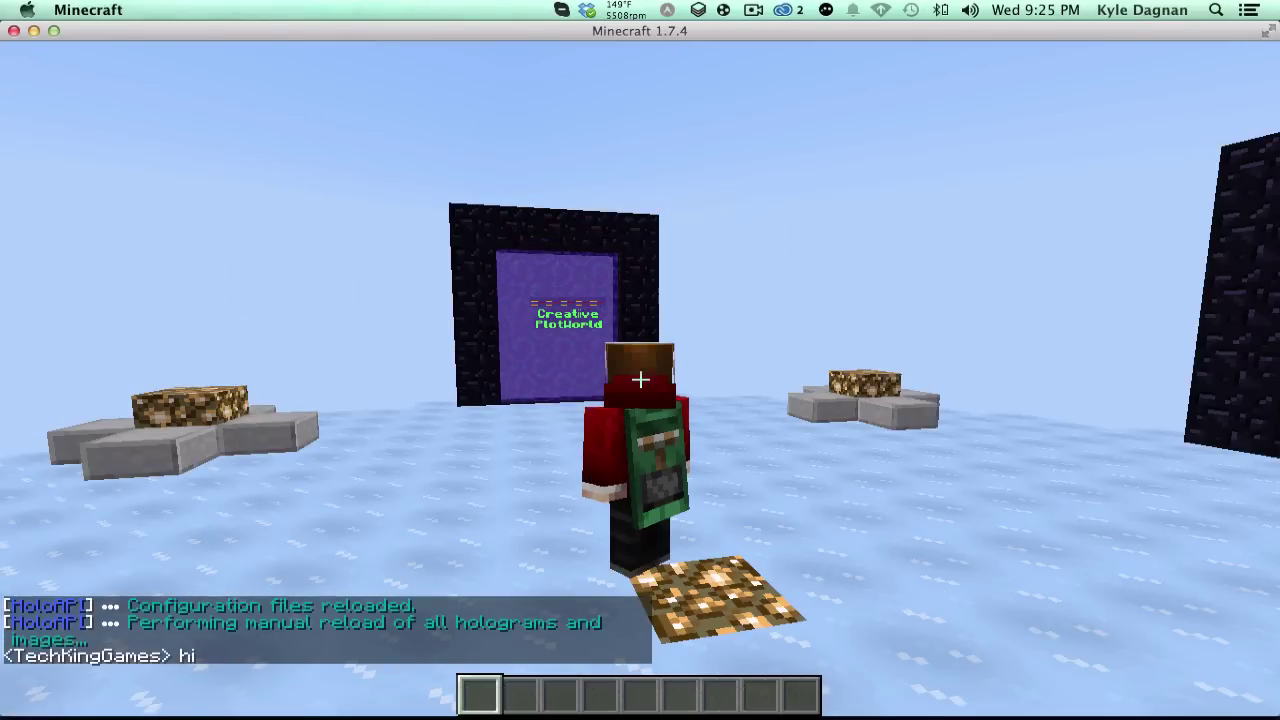
Step: Switch to TextWrangler, change nameFormat under chatBubbles to '&4&o' in config.yml and save the file
{"action": "key", "text": "t"}
{"action": "left_click", "coordinate": [1013, 705]}
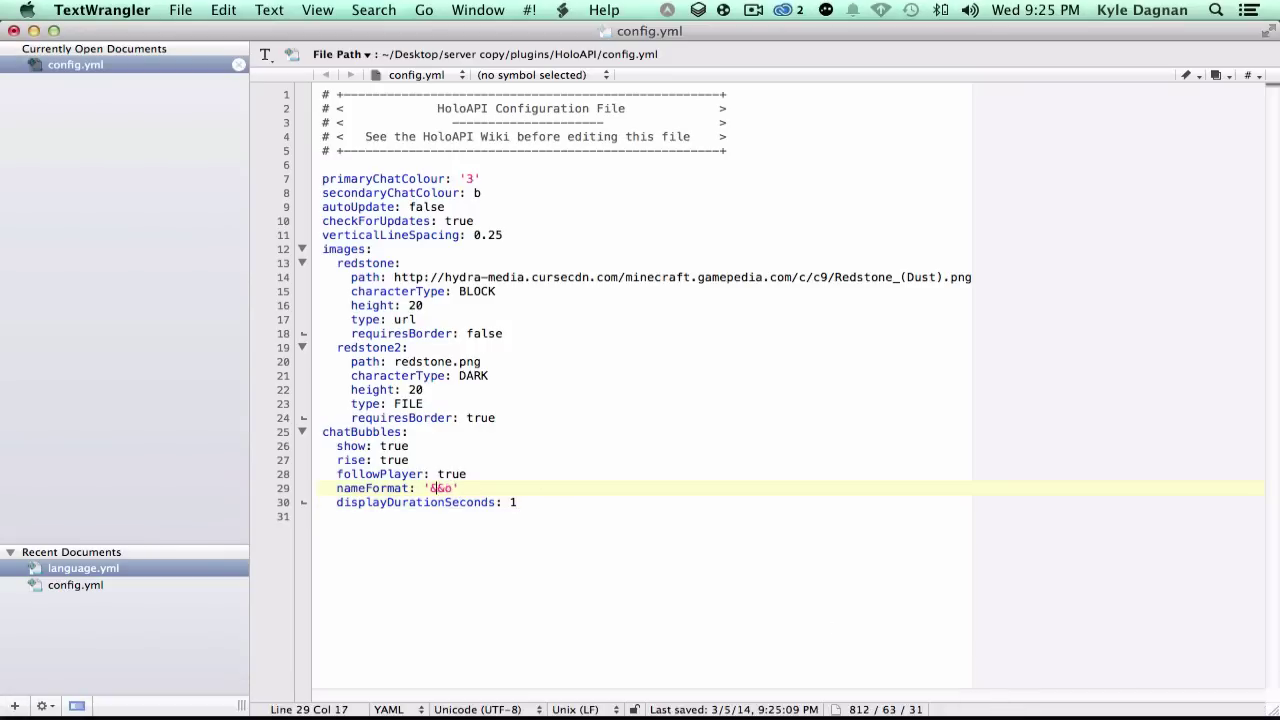
{"action": "key", "text": "super+s"}
Step: Return to Minecraft, reload the HoloAPI configuration and send "hi" to test the new name format
{"action": "left_click", "coordinate": [1012, 705]}
{"action": "key", "text": "Escape"}
{"action": "key", "text": "slash"}
{"action": "type", "text": "rel"}
{"action": "key", "text": "Up"}
{"action": "key", "text": "Return"}
{"action": "type", "text": "th"}
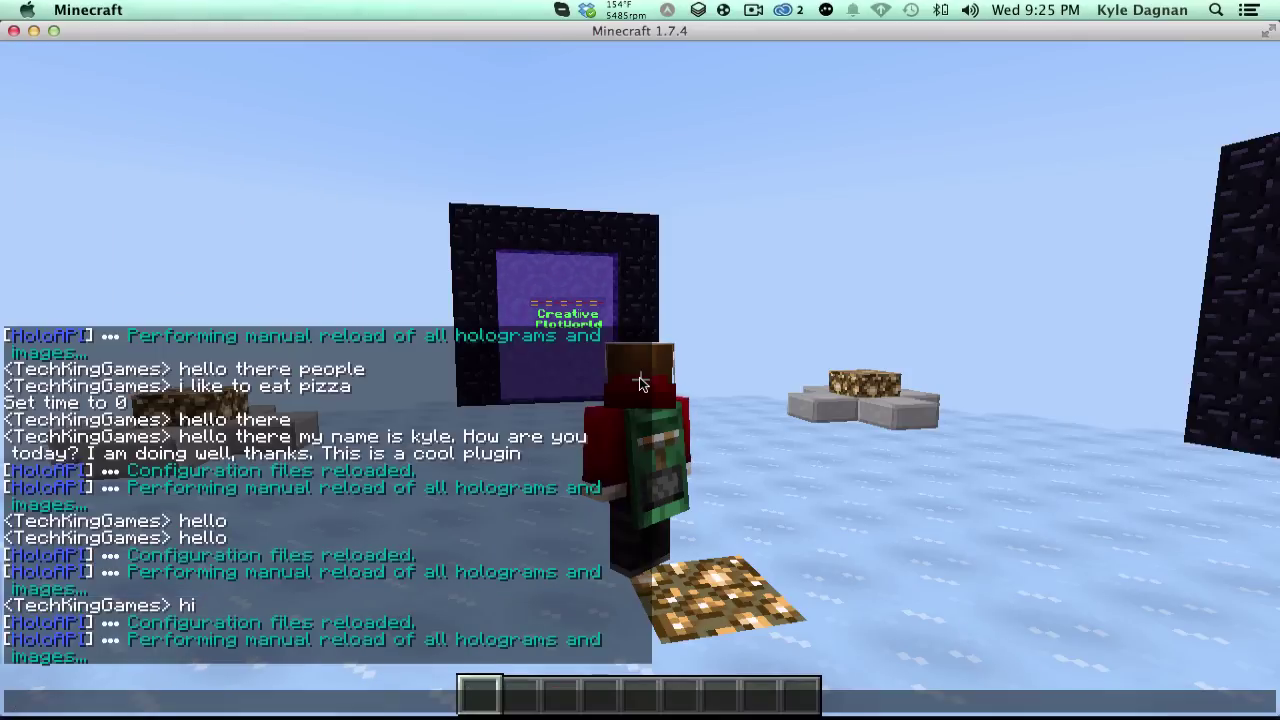
{"action": "type", "text": "iu"}
{"action": "key", "text": "BackSpace"}
{"action": "key", "text": "Return"}
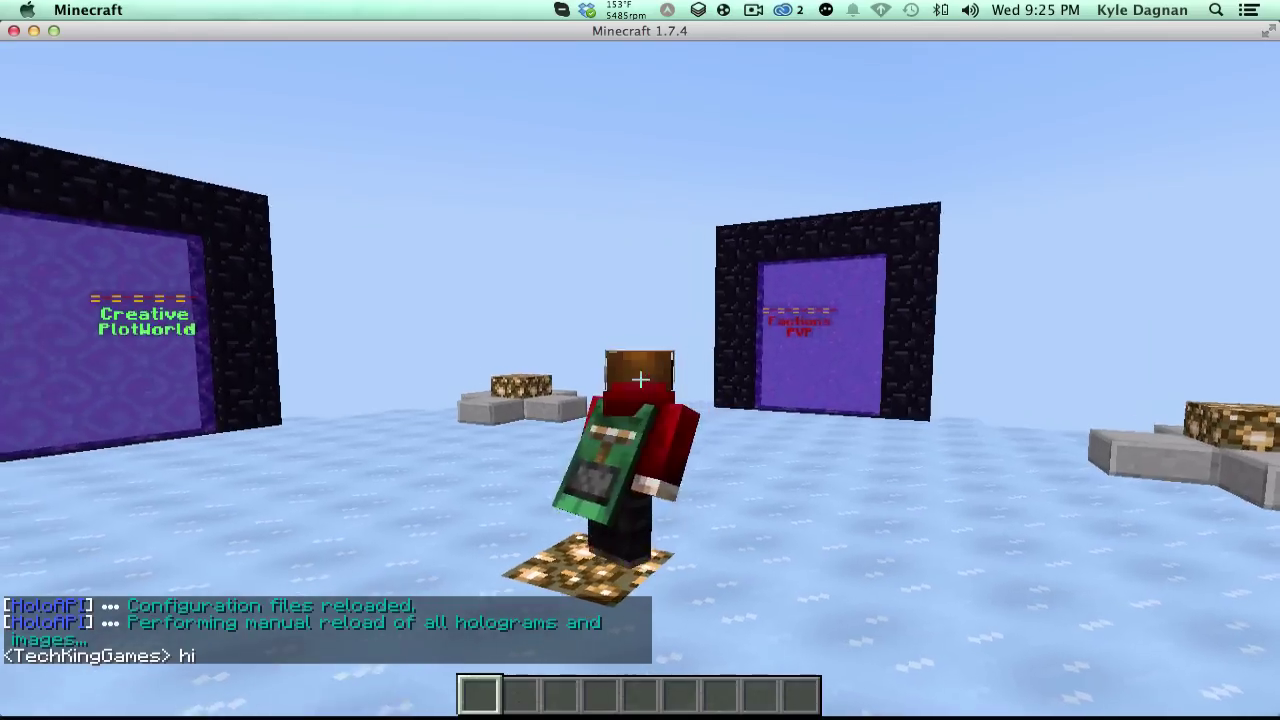
Step: Change to first-person view and put a dirt block from the creative inventory into the first hotbar slot
{"action": "key", "text": "F5"}
{"action": "key", "text": "F5"}
{"action": "key", "text": "t"}
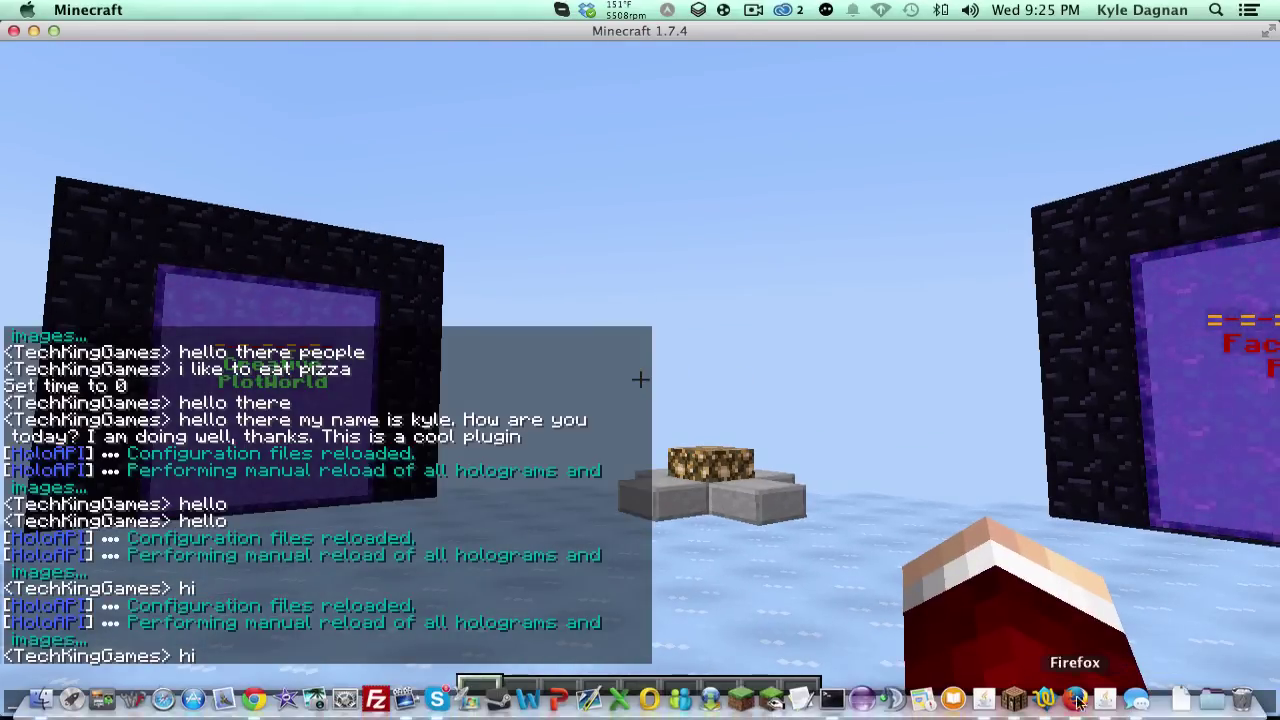
{"action": "key", "text": "Escape"}
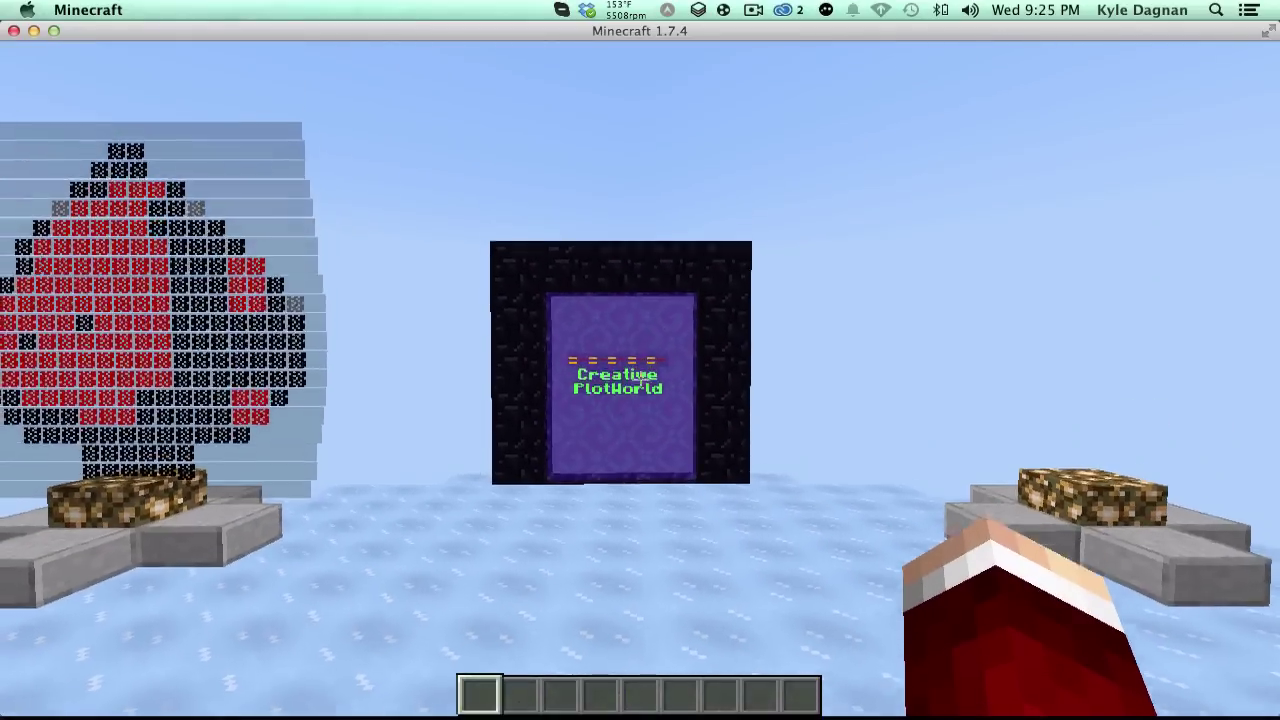
{"action": "key", "text": "e"}
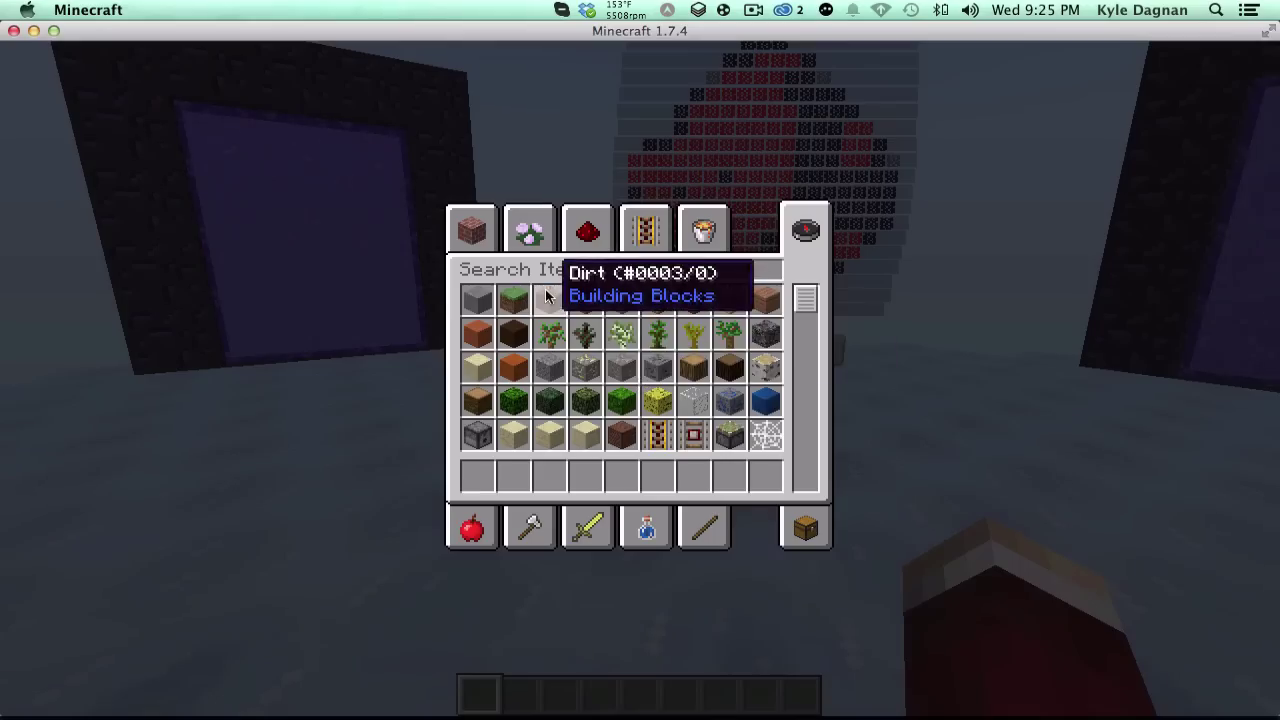
{"action": "key", "text": "e"}
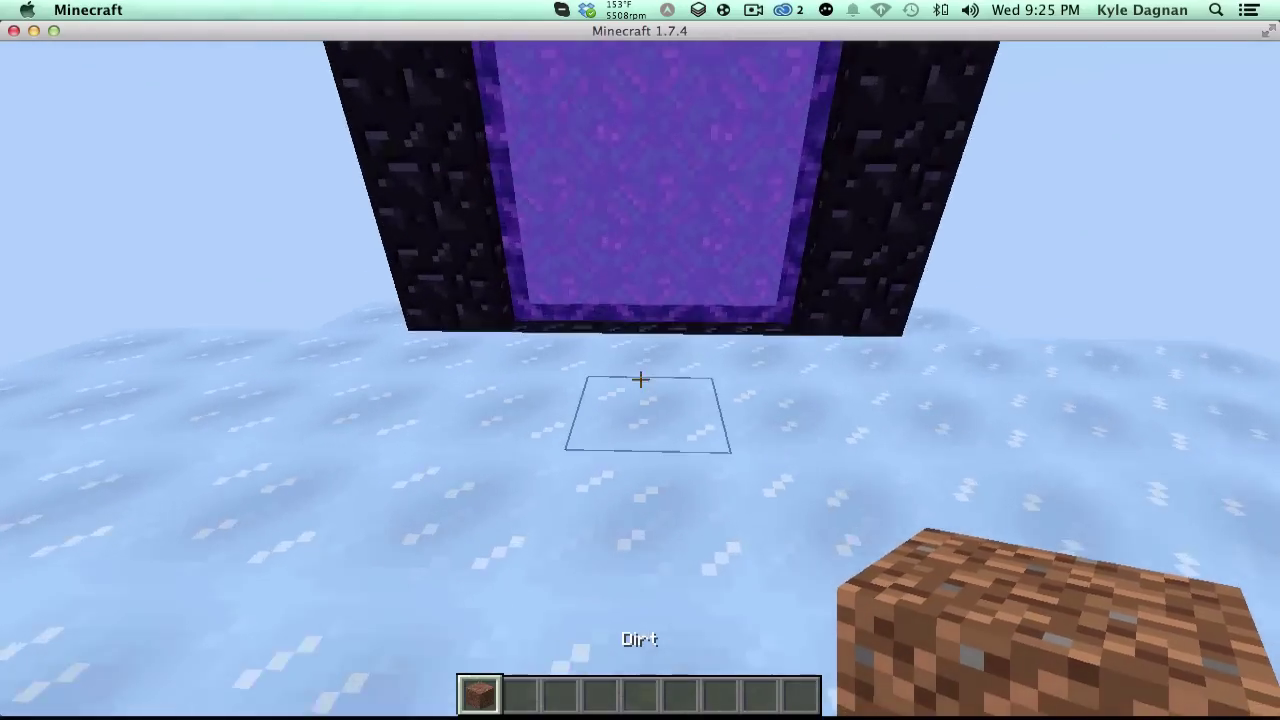
Step: Place dirt on the ice in front of the unlabelled portal and get on top of it
{"action": "right_click", "coordinate": [640, 378]}
{"action": "key", "text": "w"}
{"action": "key", "text": "space"}
{"action": "key", "text": "space"}
{"action": "right_click", "coordinate": [640, 379]}
Step: Start building a new hologram with the /holo create command
{"action": "type", "text": "/ho"}
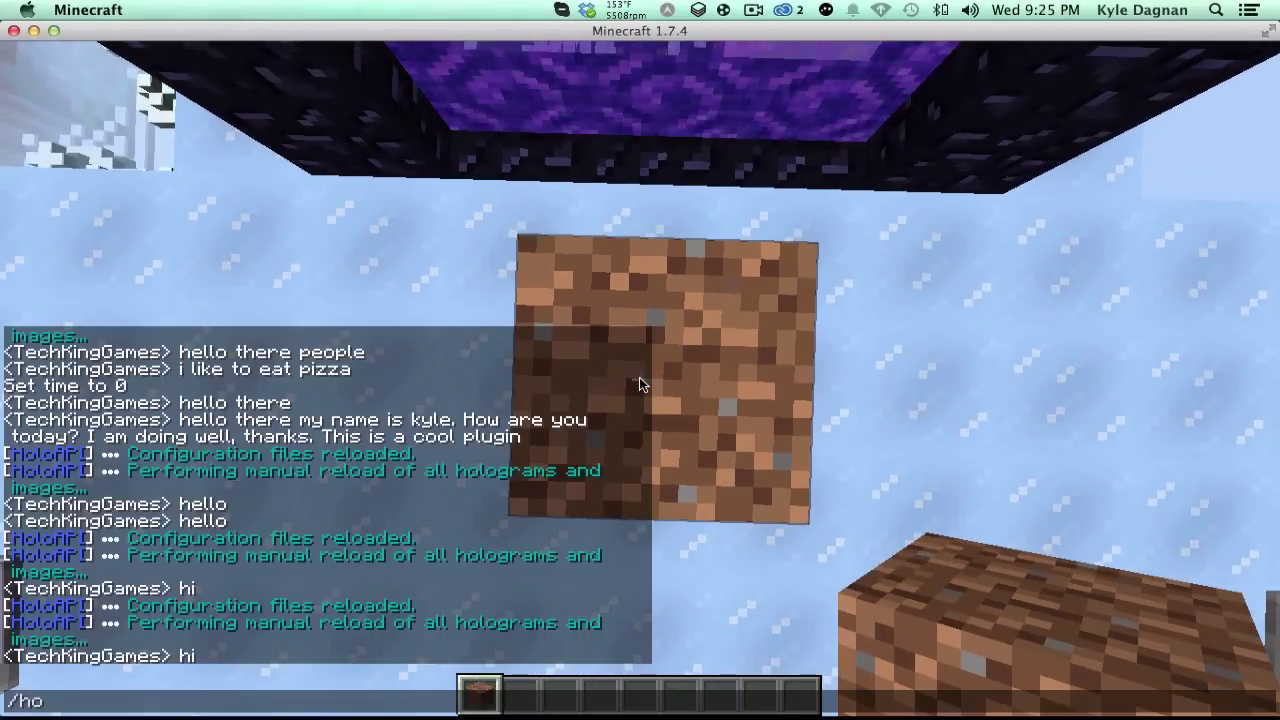
{"action": "type", "text": "lo creae"}
{"action": "key", "text": "BackSpace"}
{"action": "type", "text": "te"}
{"action": "key", "text": "Return"}
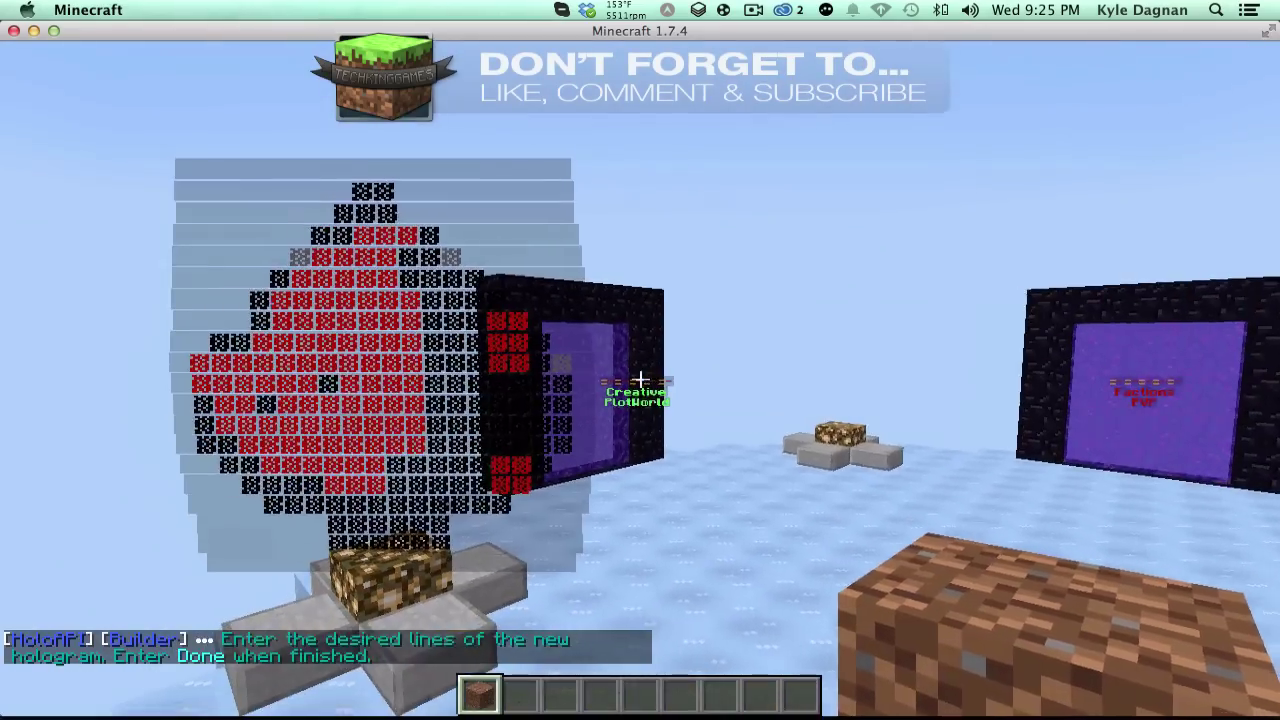
Step: Return to the dirt block and enter &6=&4- repeated five times as the hologram's first line
{"action": "key", "text": "w"}
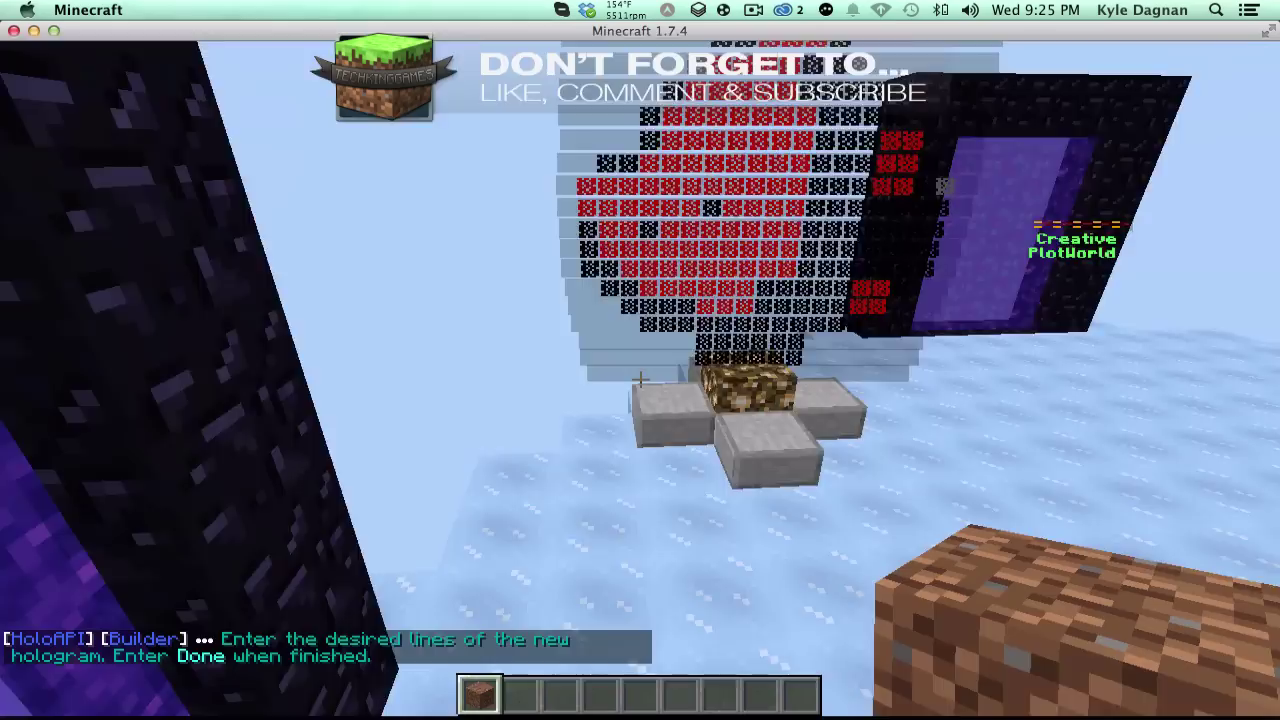
{"action": "key", "text": "t"}
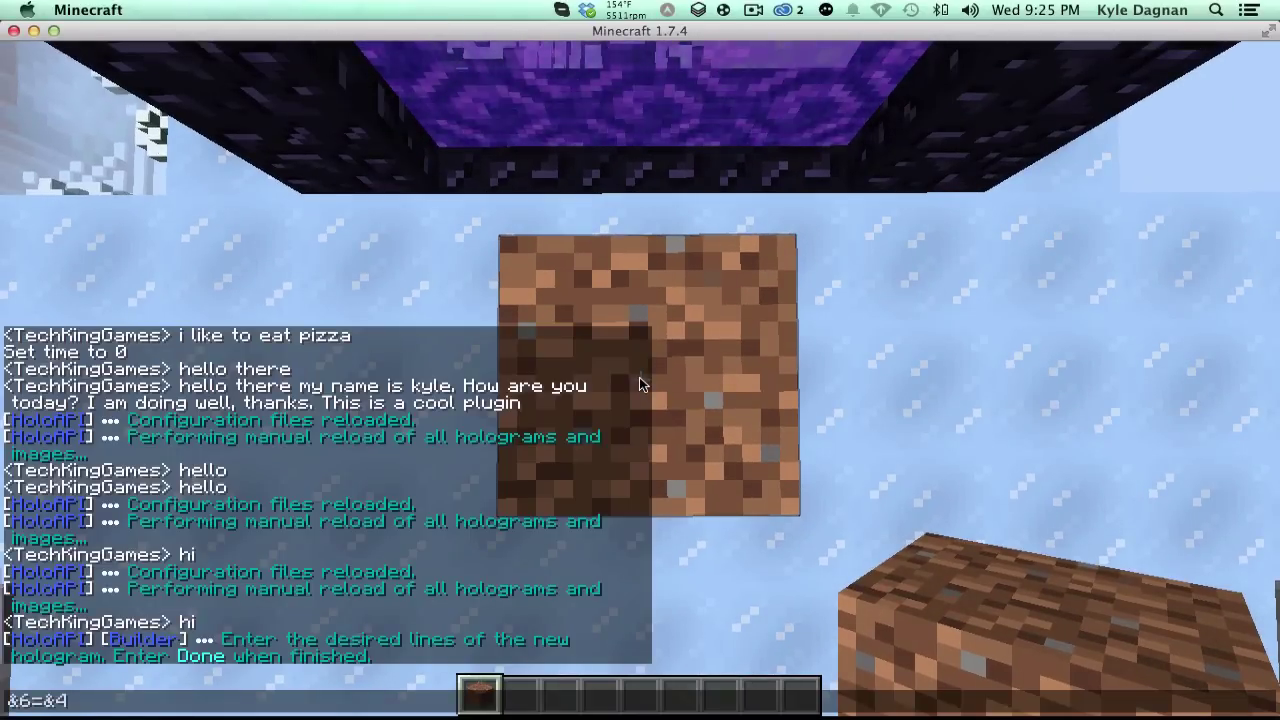
{"action": "key", "text": "super+a"}
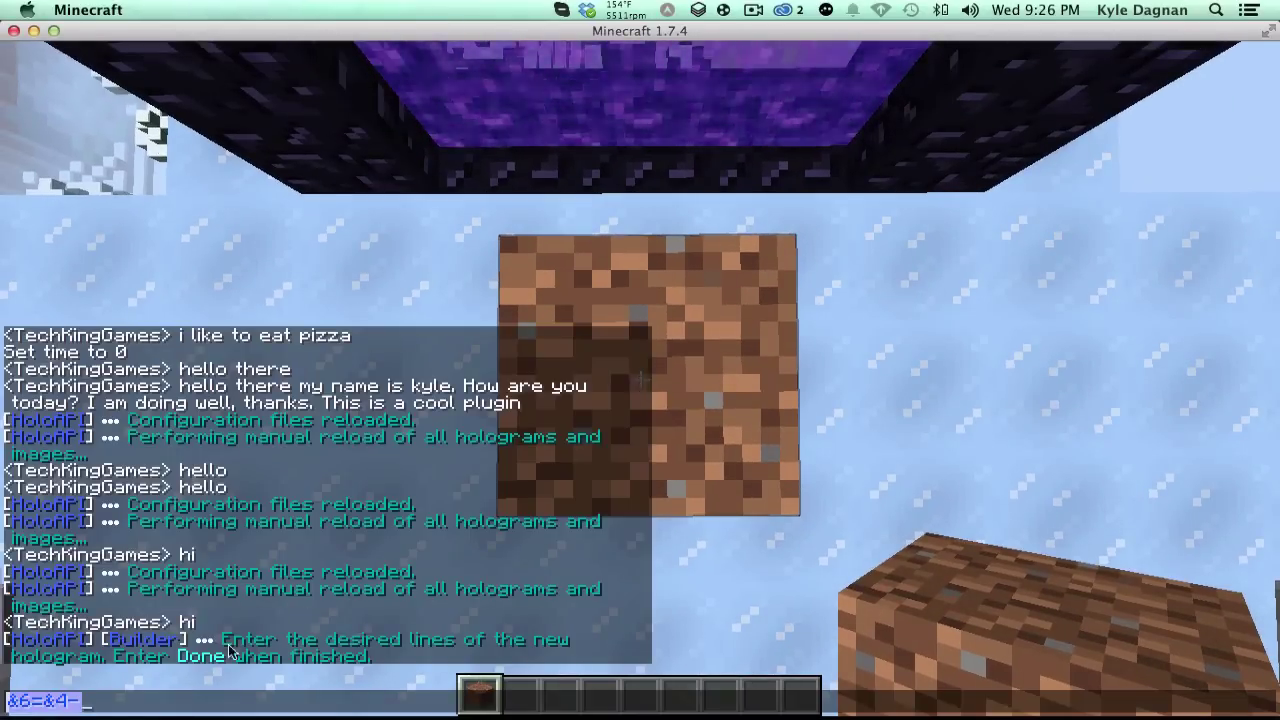
{"action": "key", "text": "super+v"}
{"action": "key", "text": "super+v"}
{"action": "key", "text": "super+v"}
{"action": "key", "text": "super+v"}
{"action": "key", "text": "super+v"}
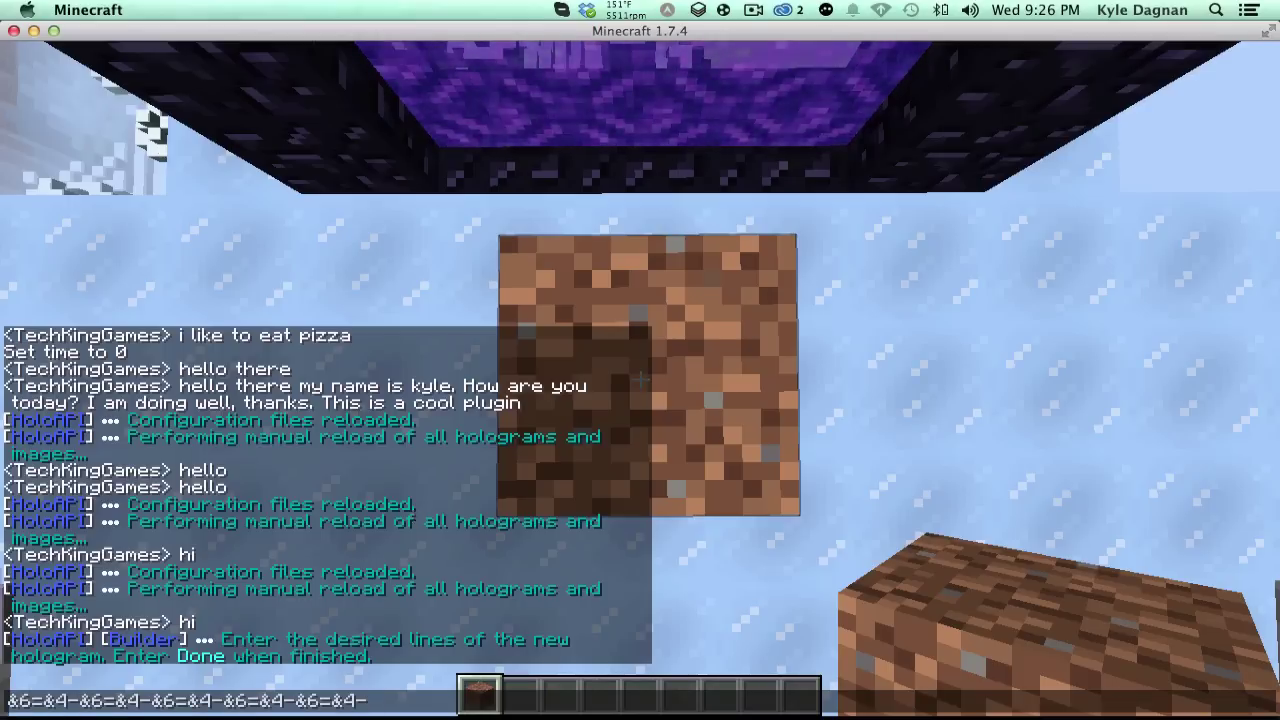
{"action": "key", "text": "Return"}
Step: Add &9&lMini-Games as the hologram's second line and repeat the &6=&4- divider pattern as the third
{"action": "key", "text": "t"}
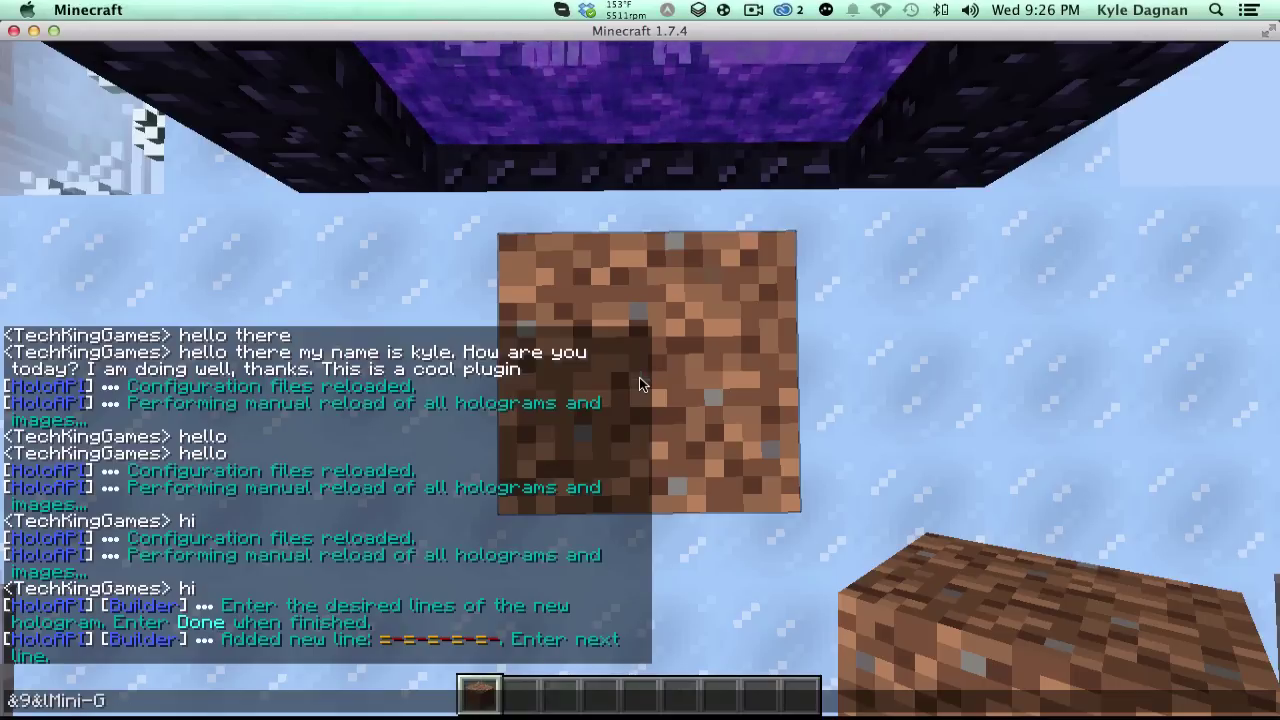
{"action": "key", "text": "Return"}
{"action": "key", "text": "t"}
{"action": "key", "text": "Up"}
{"action": "key", "text": "BackSpace"}
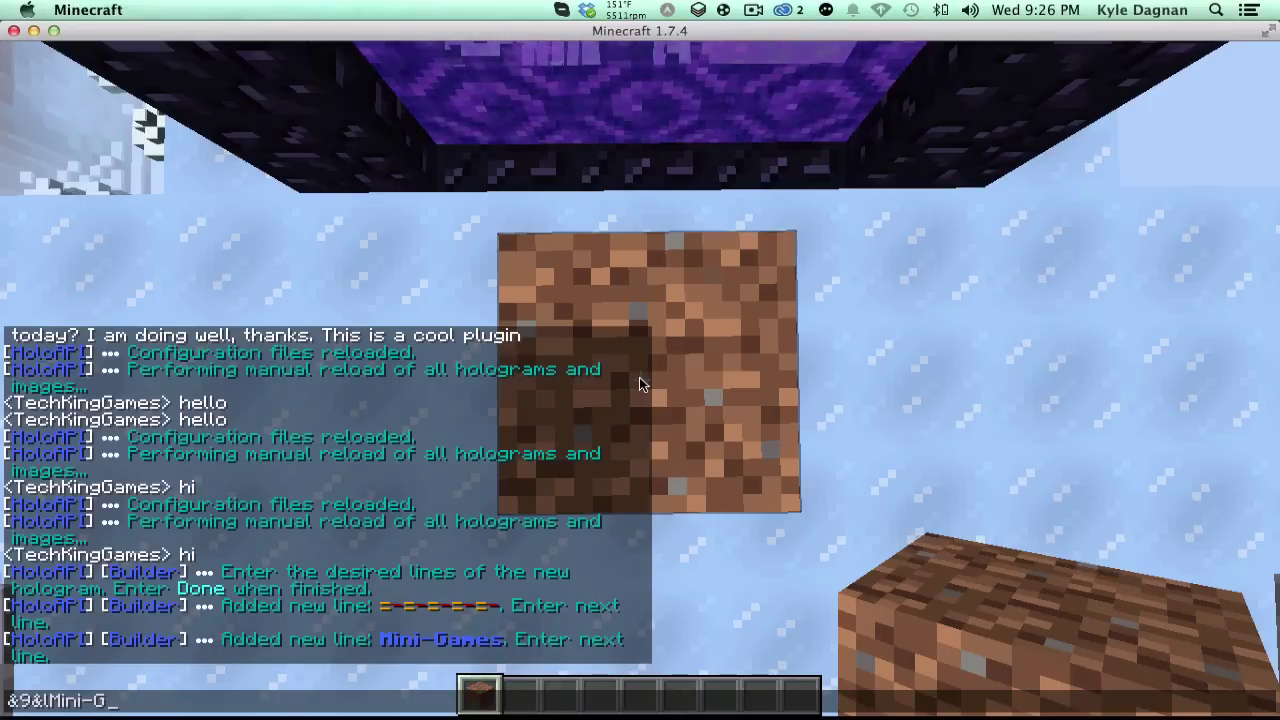
{"action": "key", "text": "Down"}
{"action": "key", "text": "Return"}
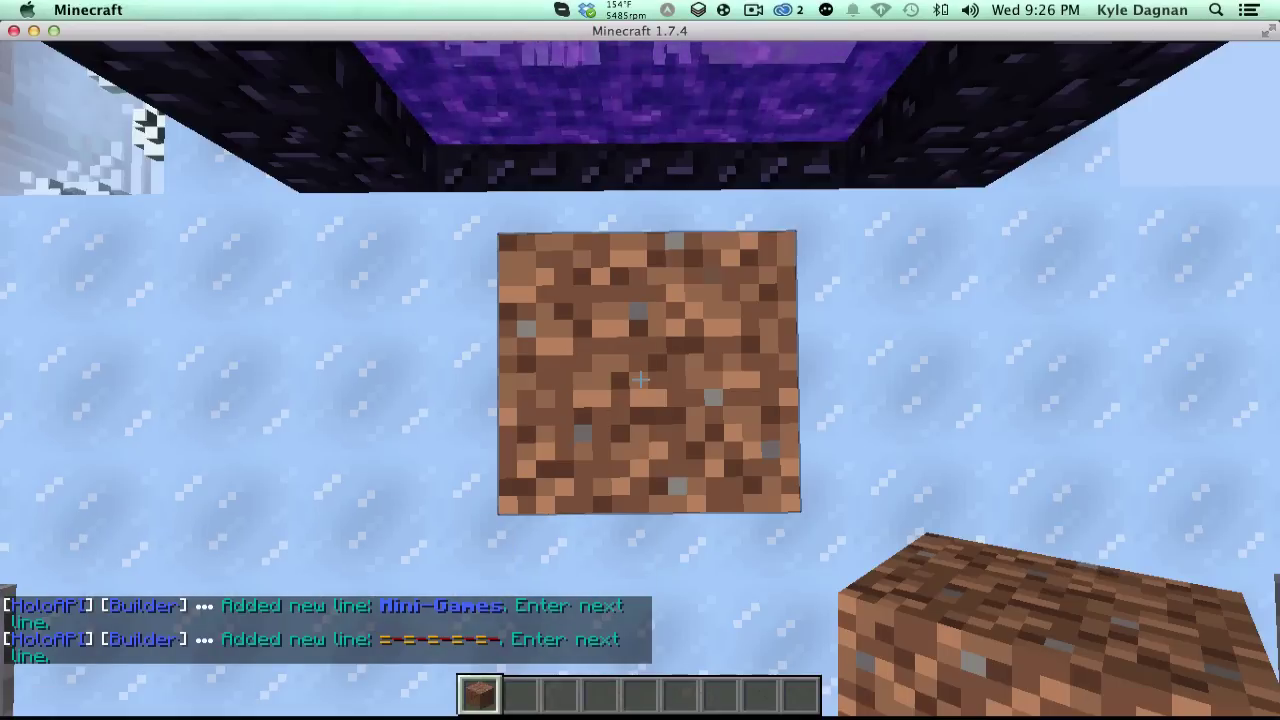
Step: Finish the hologram with done, break the dirt beneath it and back away to view the portal
{"action": "key", "text": "t"}
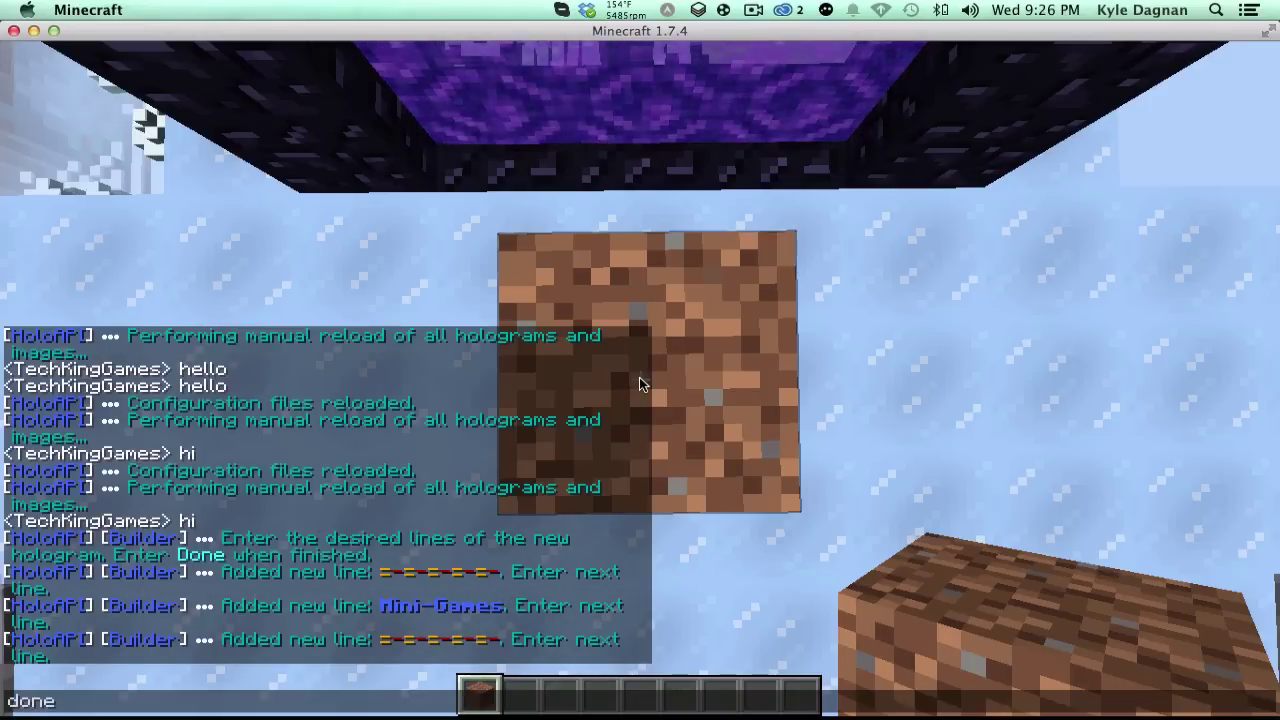
{"action": "key", "text": "Return"}
{"action": "left_click", "coordinate": [641, 380]}
{"action": "left_click", "coordinate": [641, 380]}
{"action": "key", "text": "s"}
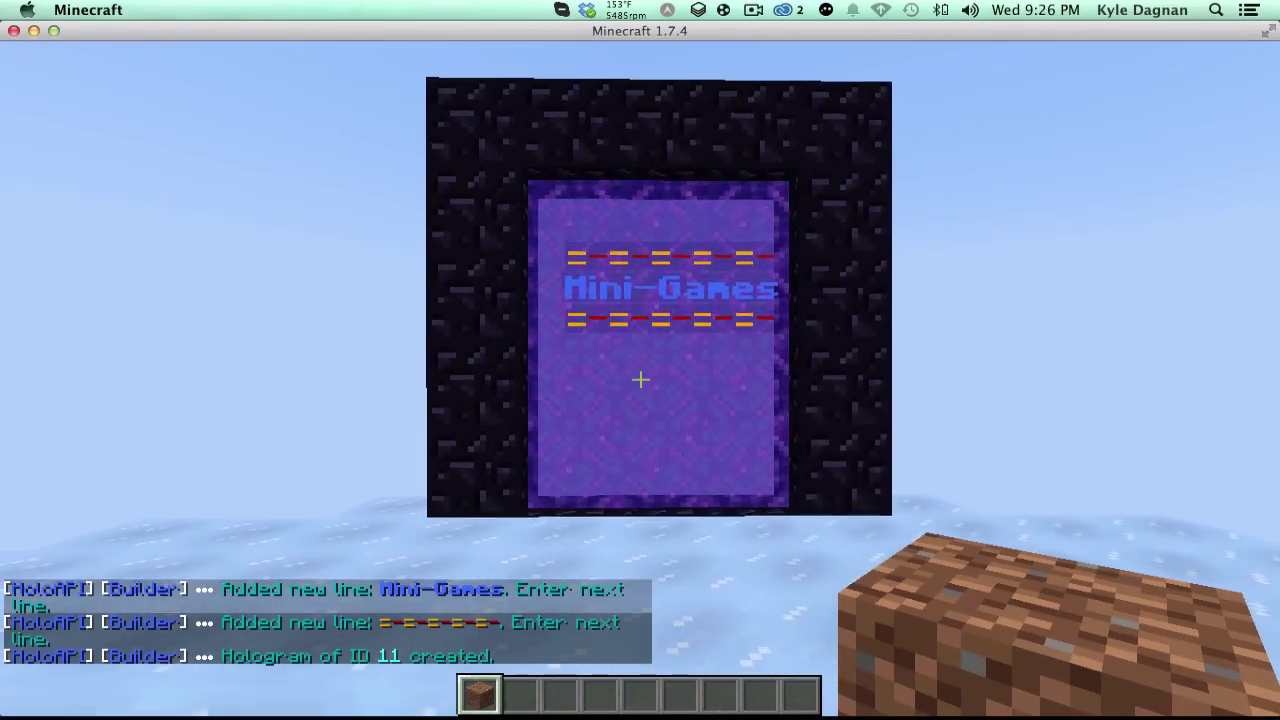
{"action": "key", "text": "s"}
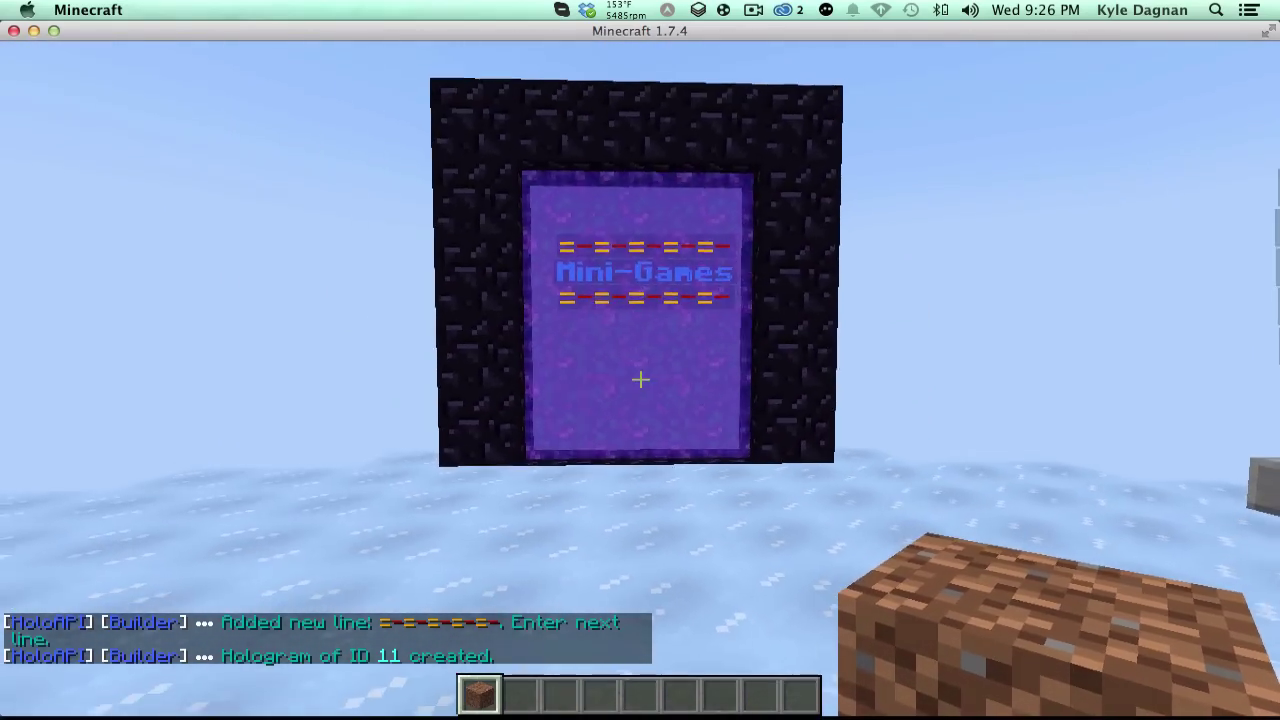
Step: Walk around to examine the Mini-Games hologram and the redstone image hologram between the portals
{"action": "key", "text": "Tab"}
{"action": "key", "text": "a"}
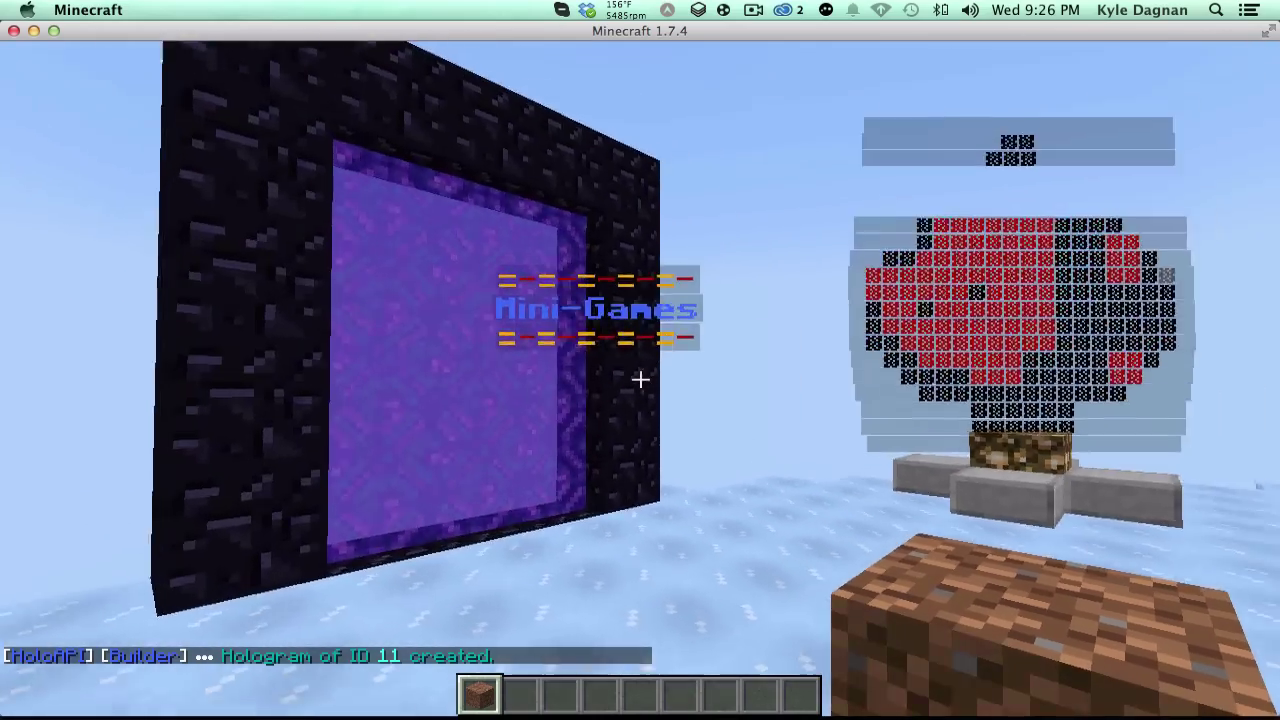
{"action": "key", "text": "d"}
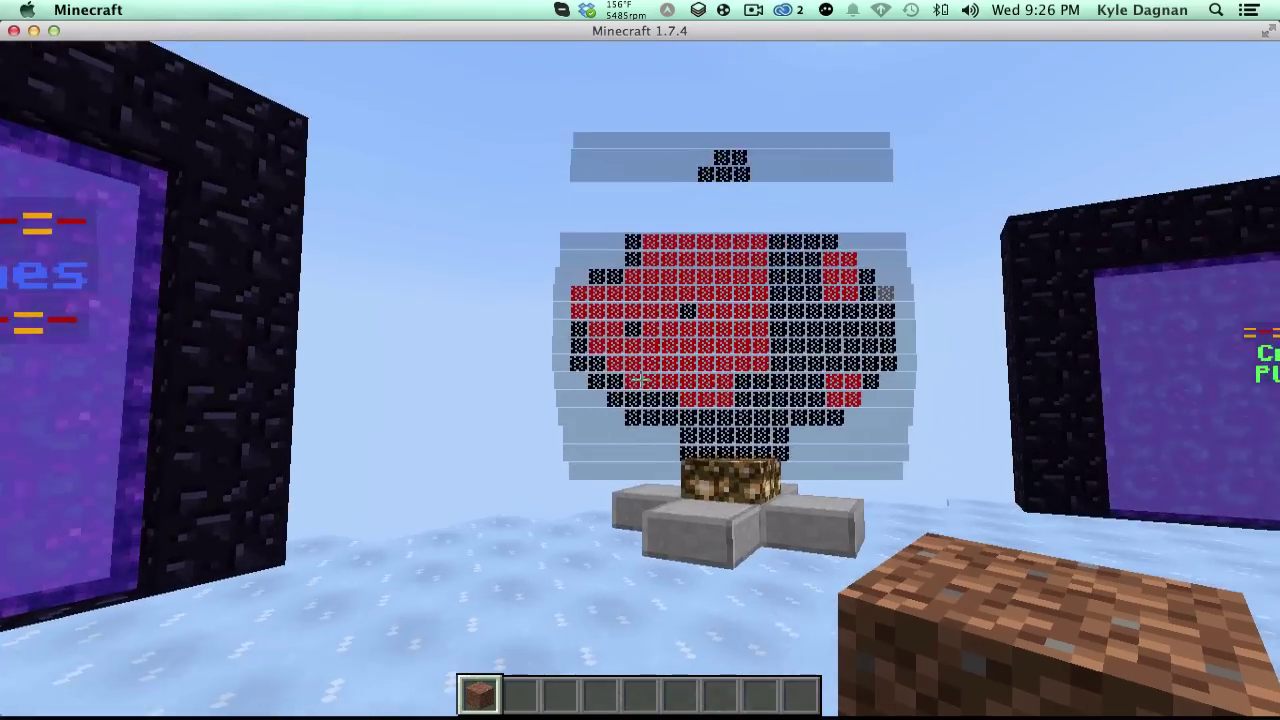
{"action": "key", "text": "d"}
{"action": "key", "text": "a"}
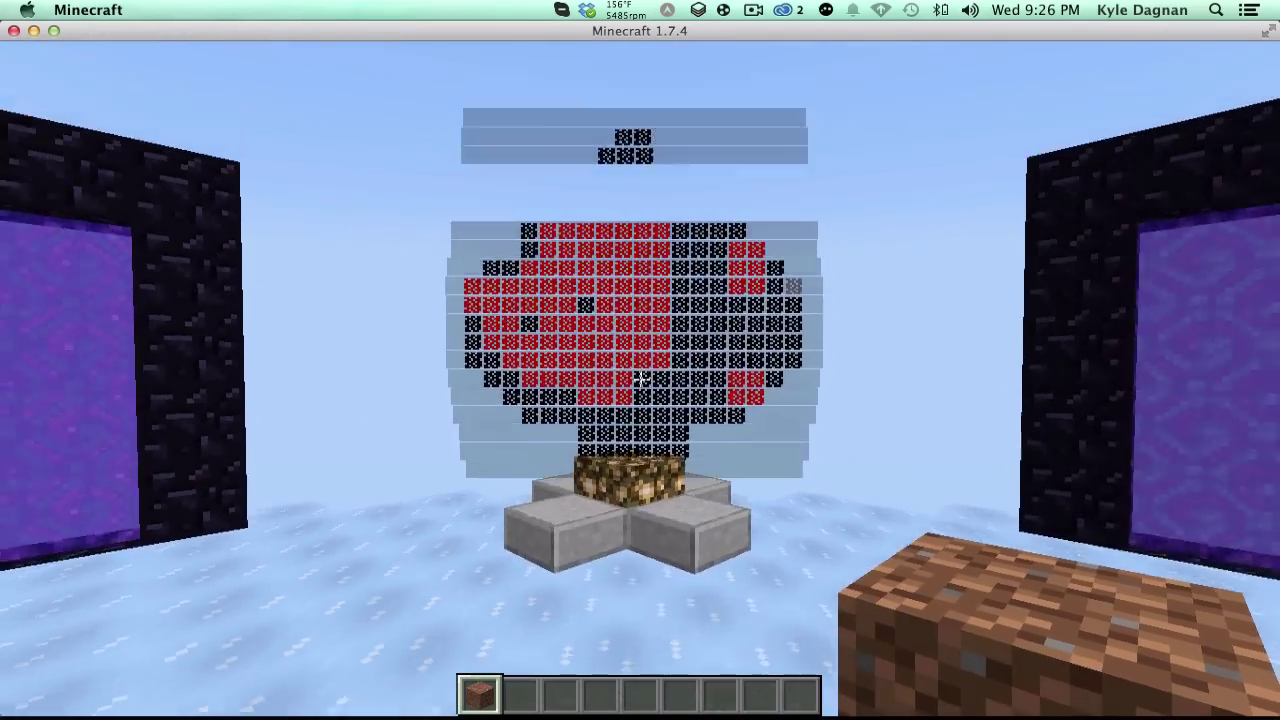
{"action": "key", "text": "s"}
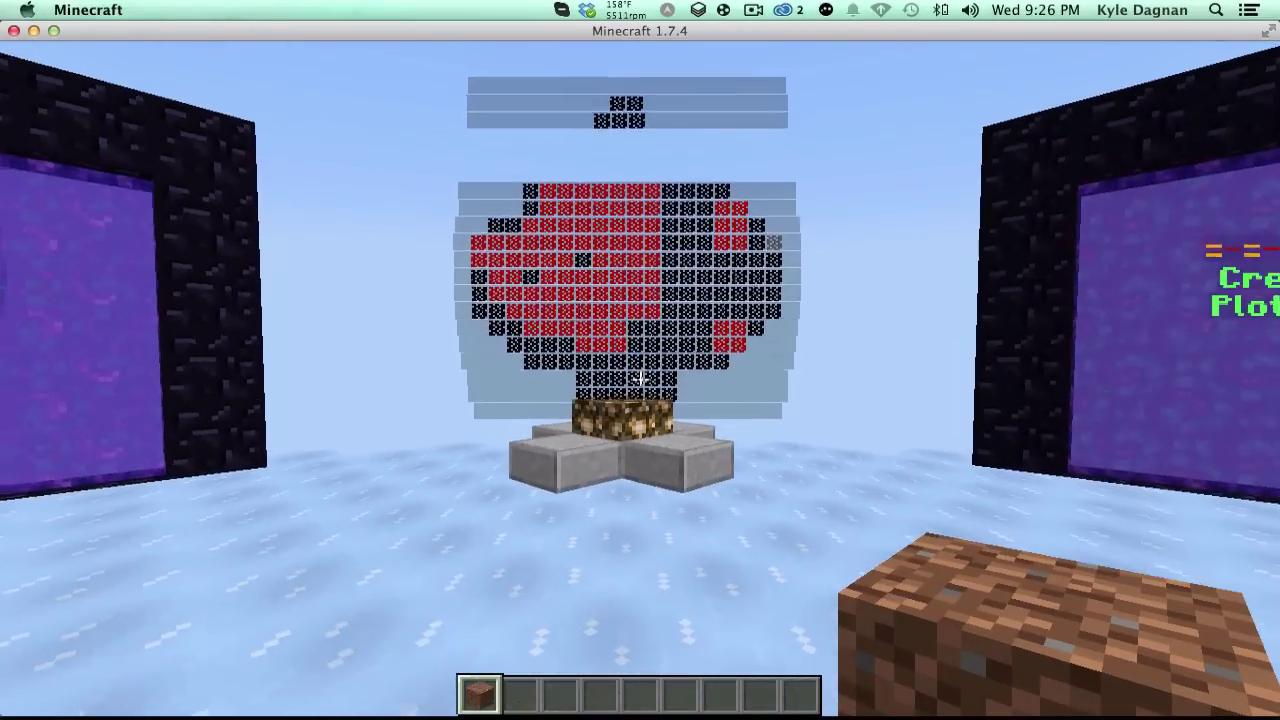
{"action": "key", "text": "w"}
Step: Switch to TextWrangler and highlight the redstone entry under images in config.yml, including its url type
{"action": "key", "text": "t"}
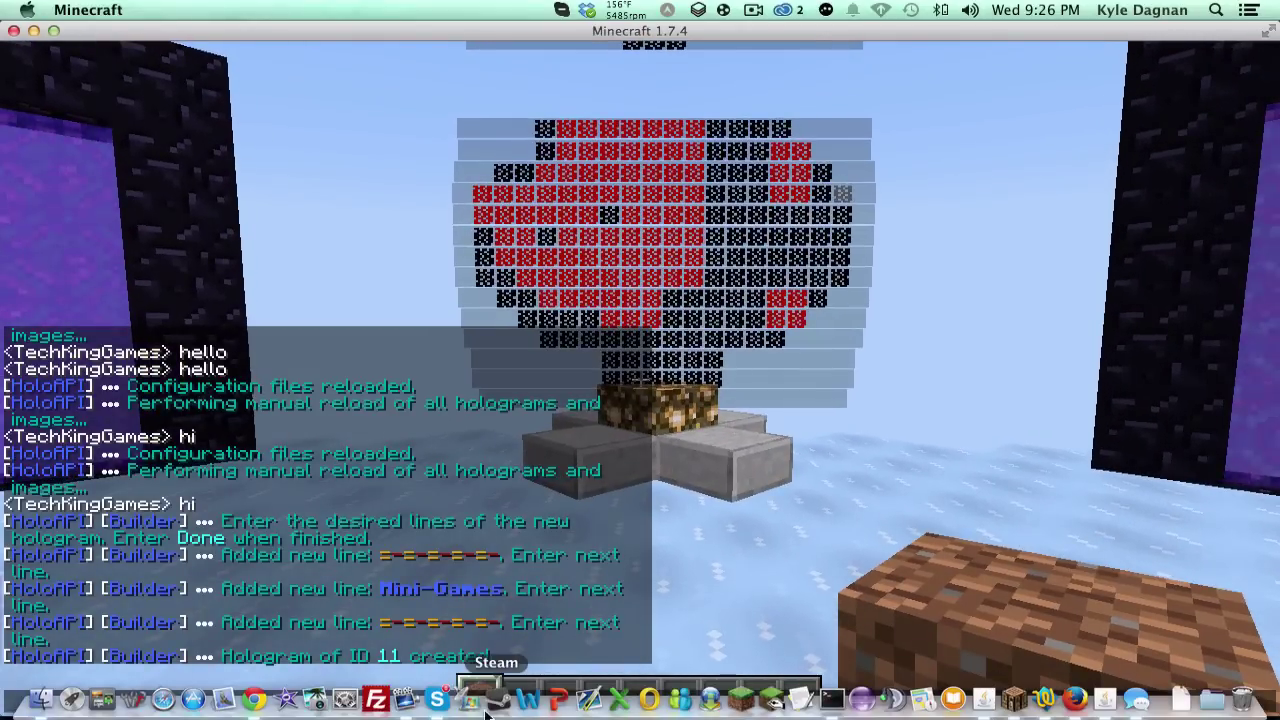
{"action": "left_click", "coordinate": [1044, 699]}
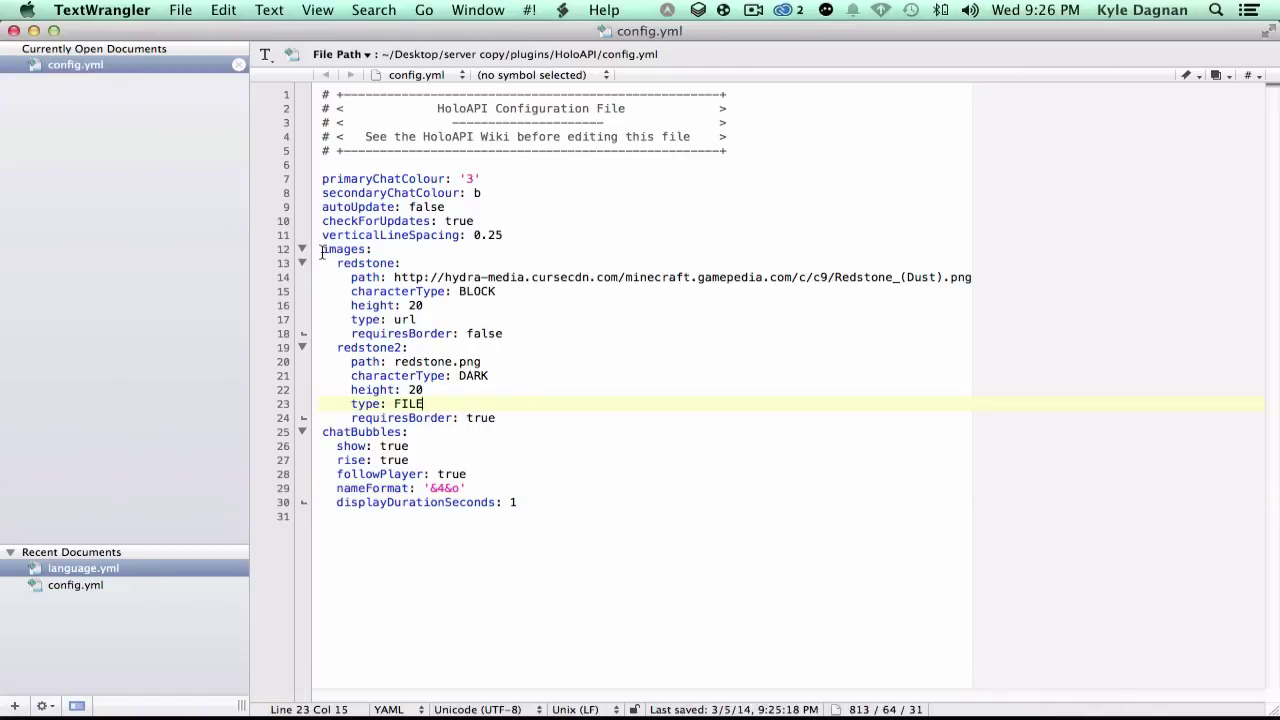
{"action": "left_click_drag", "start_coordinate": [323, 248], "coordinate": [352, 263]}
{"action": "left_click", "coordinate": [488, 316]}
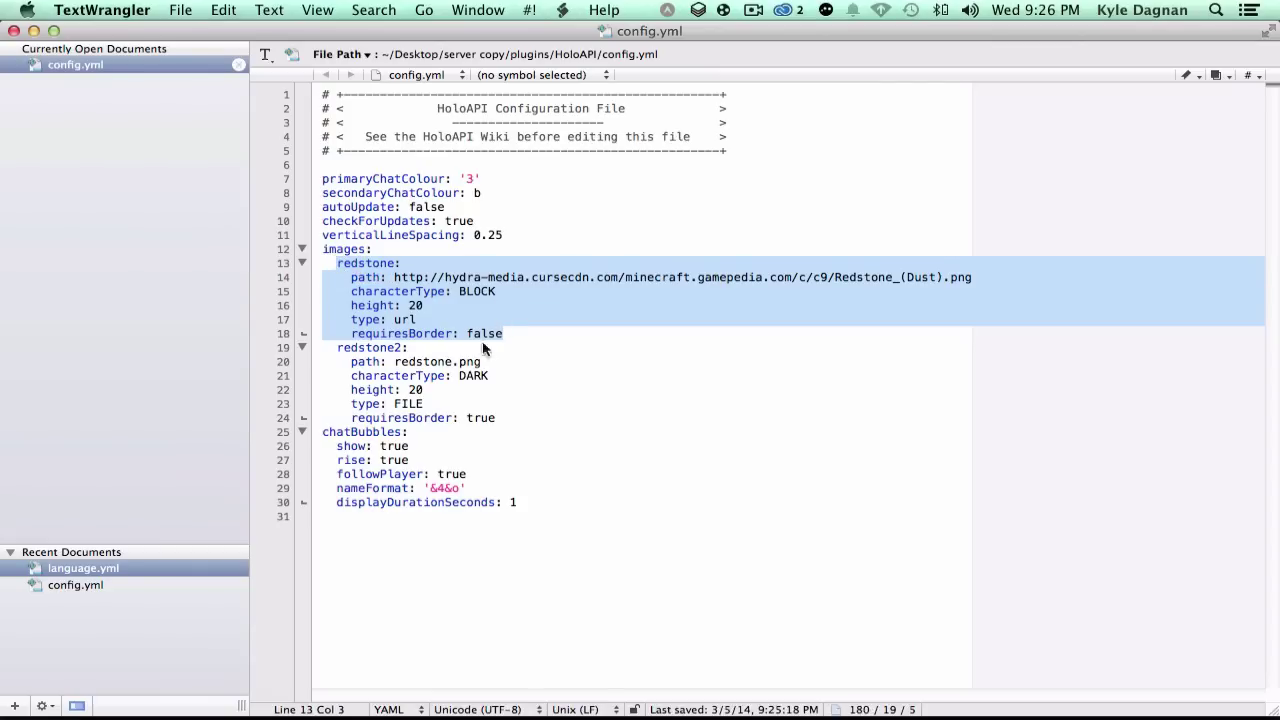
{"action": "left_click", "coordinate": [438, 318]}
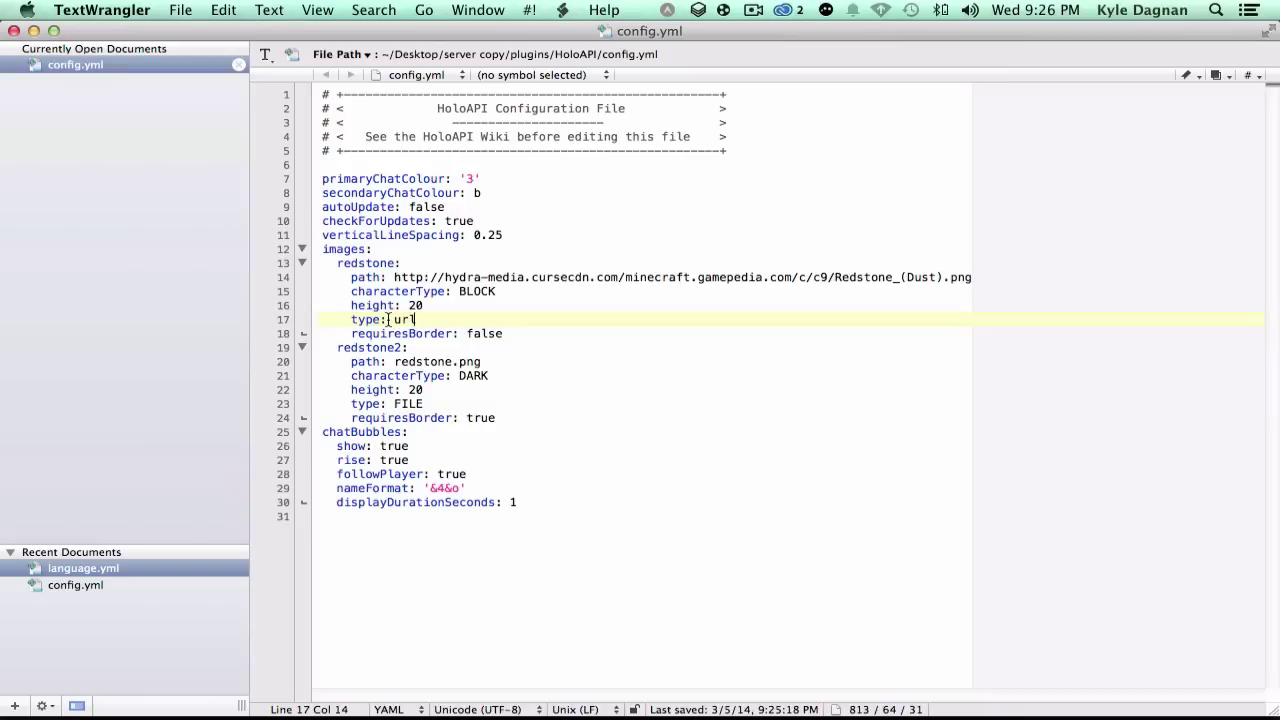
Step: Switch to Chrome and open the HoloAPI banner image from the plugin page in a new tab
{"action": "left_click", "coordinate": [257, 694]}
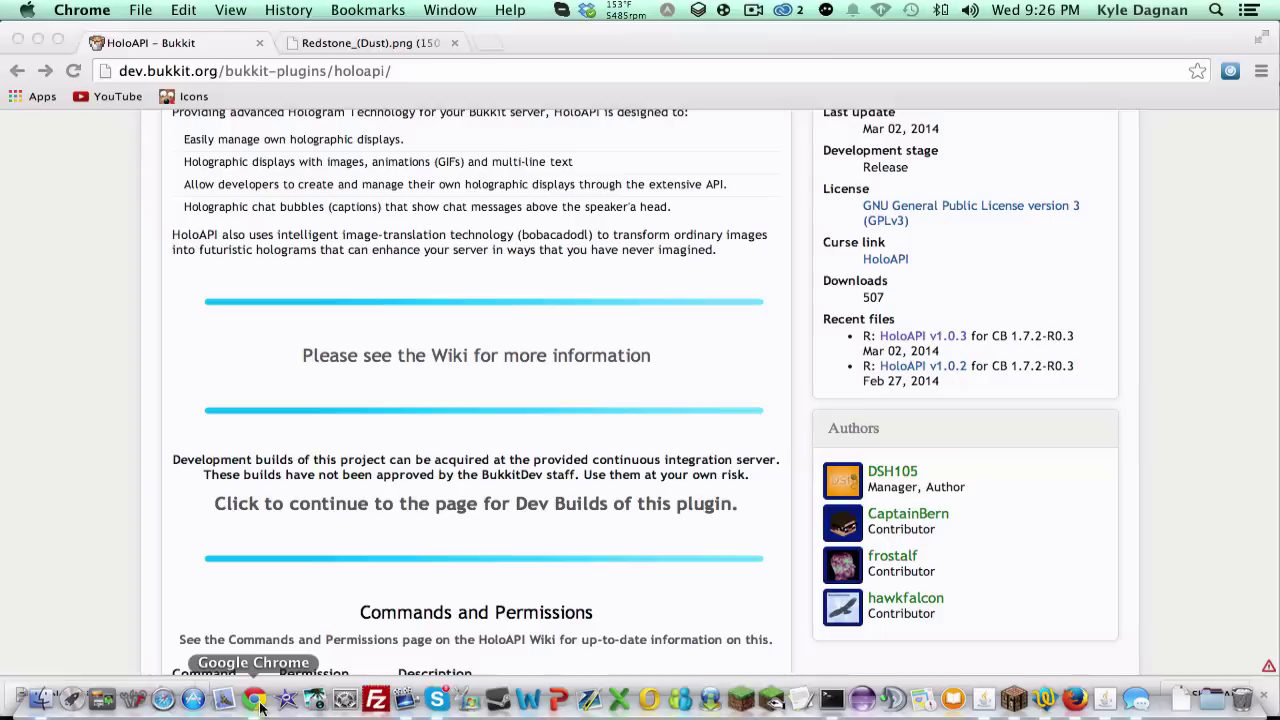
{"action": "scroll", "coordinate": [455, 203], "scroll_direction": "up", "scroll_amount": 10}
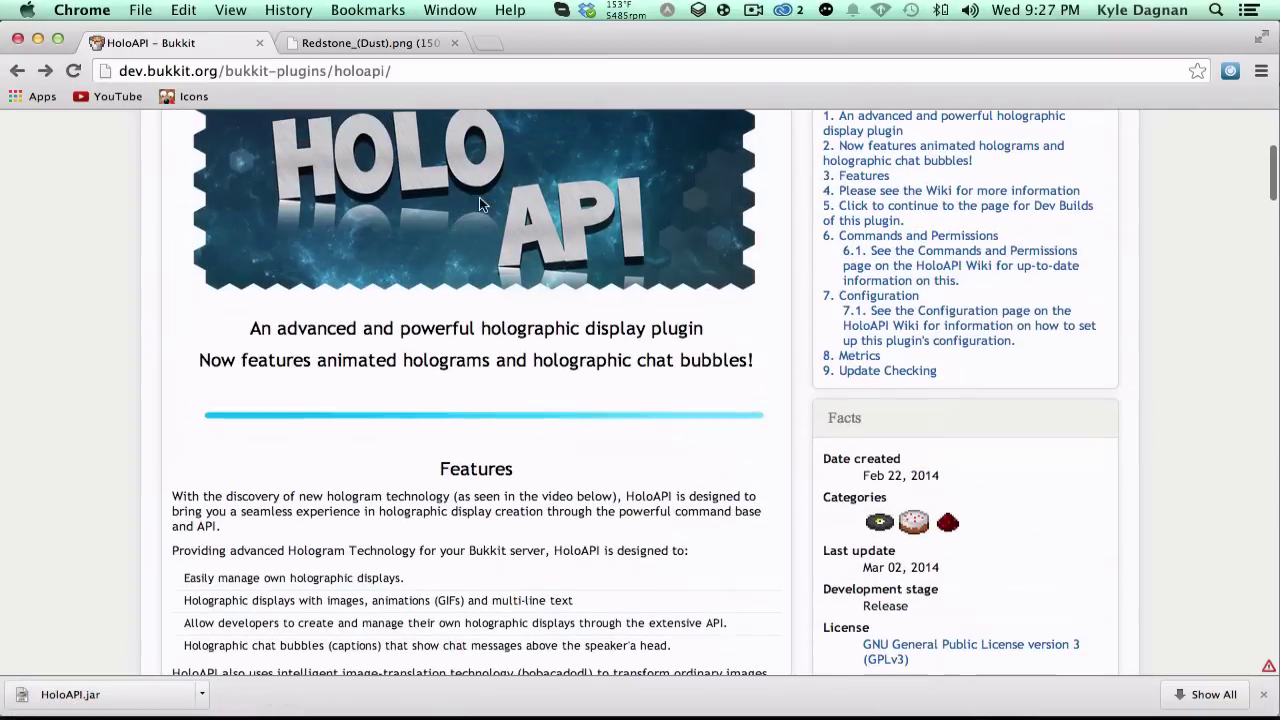
{"action": "scroll", "coordinate": [447, 226], "scroll_direction": "up", "scroll_amount": 1}
{"action": "right_click", "coordinate": [429, 267]}
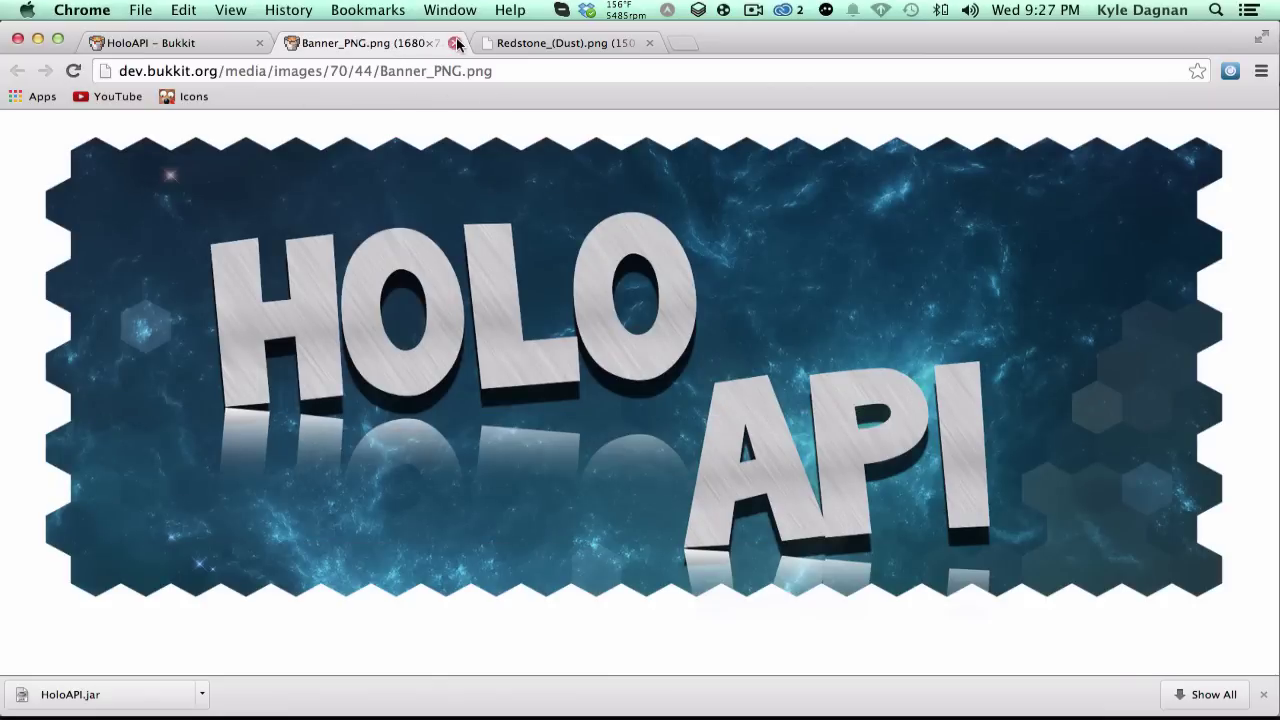
Step: Close the banner image, reopen it from the plugin page in a new tab, check its address and close it again
{"action": "left_click", "coordinate": [456, 44]}
{"action": "right_click", "coordinate": [358, 266]}
{"action": "left_click", "coordinate": [430, 330]}
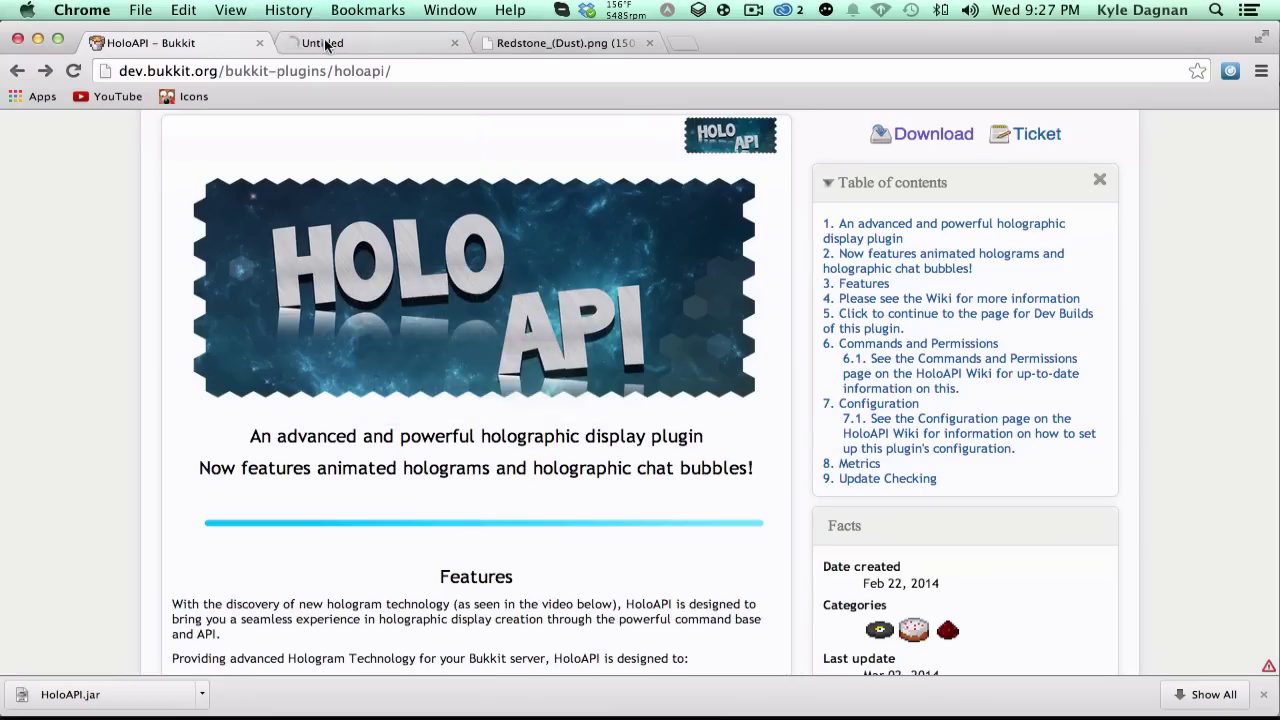
{"action": "left_click", "coordinate": [323, 44]}
{"action": "left_click", "coordinate": [390, 70]}
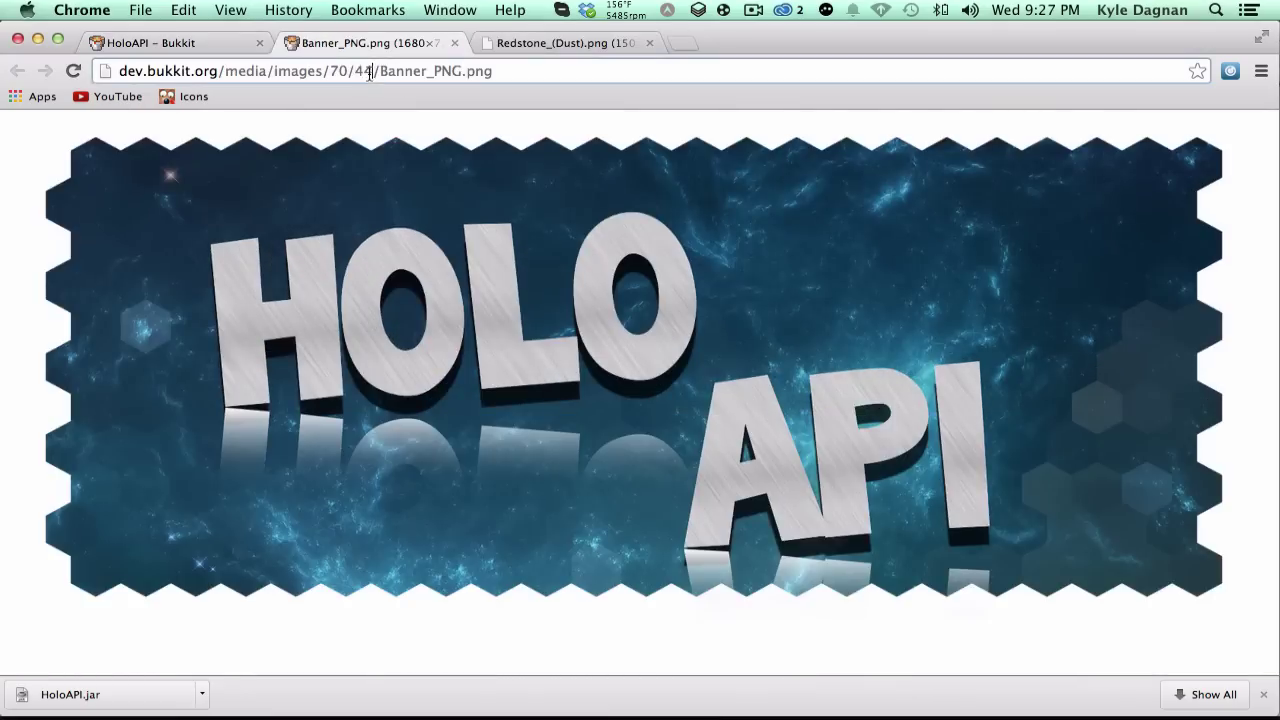
{"action": "left_click", "coordinate": [455, 43]}
Step: Switch to TextWrangler and highlight the redstone entry's path URL and the redstone2 entry's file path in config.yml
{"action": "left_click", "coordinate": [1041, 705]}
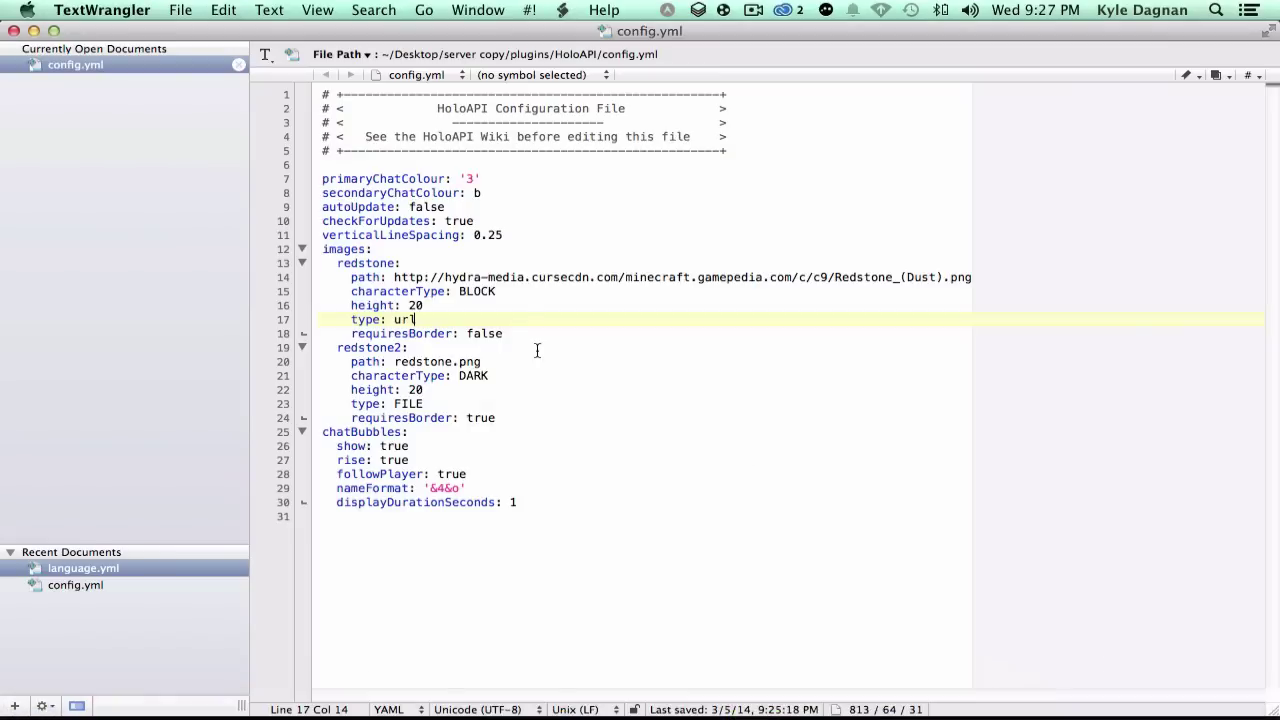
{"action": "left_click_drag", "start_coordinate": [396, 279], "coordinate": [996, 282]}
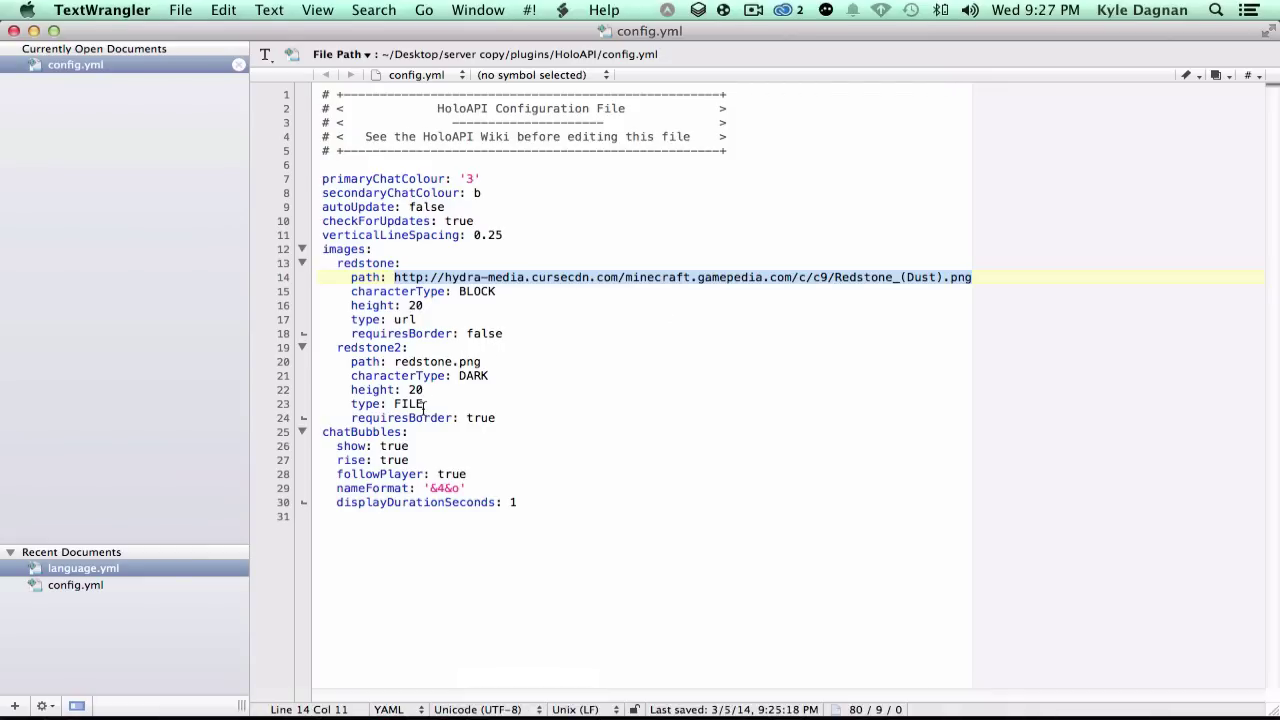
{"action": "left_click_drag", "start_coordinate": [498, 362], "coordinate": [411, 362]}
{"action": "left_click", "coordinate": [414, 362]}
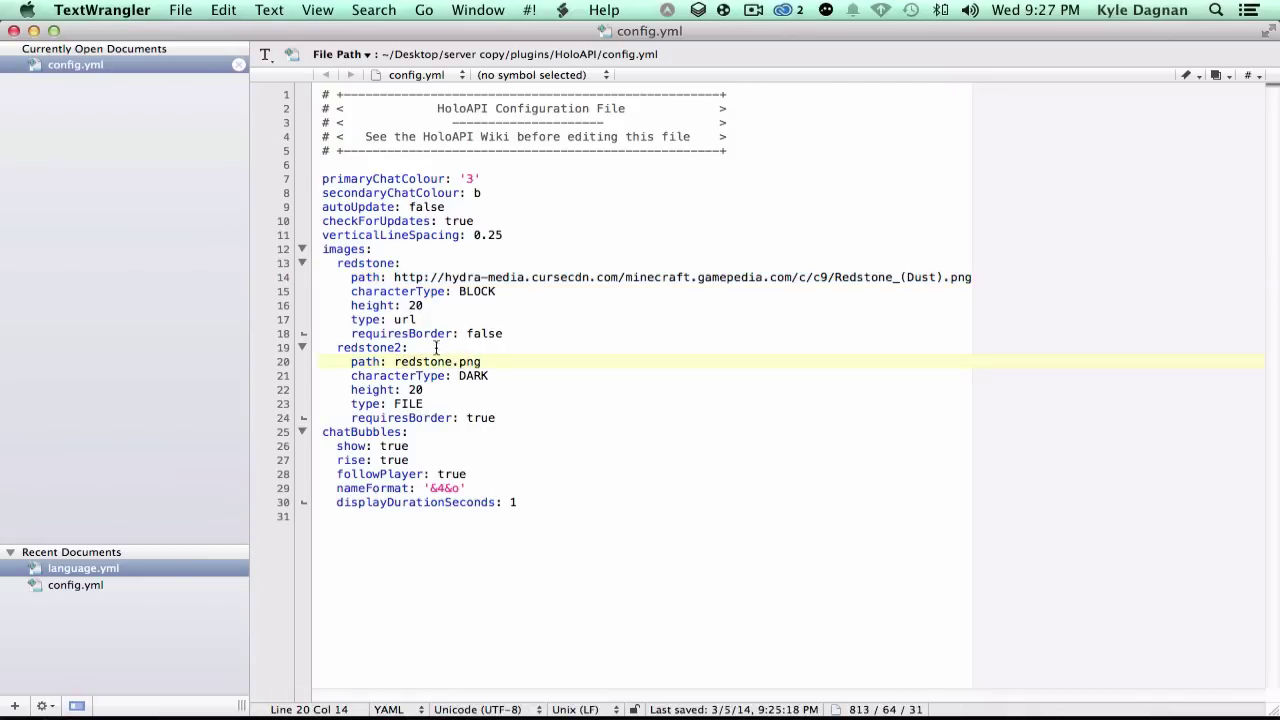
Step: Preview redstone.png in the HoloAPI images folder in Finder, then return to config.yml
{"action": "left_click", "coordinate": [40, 712]}
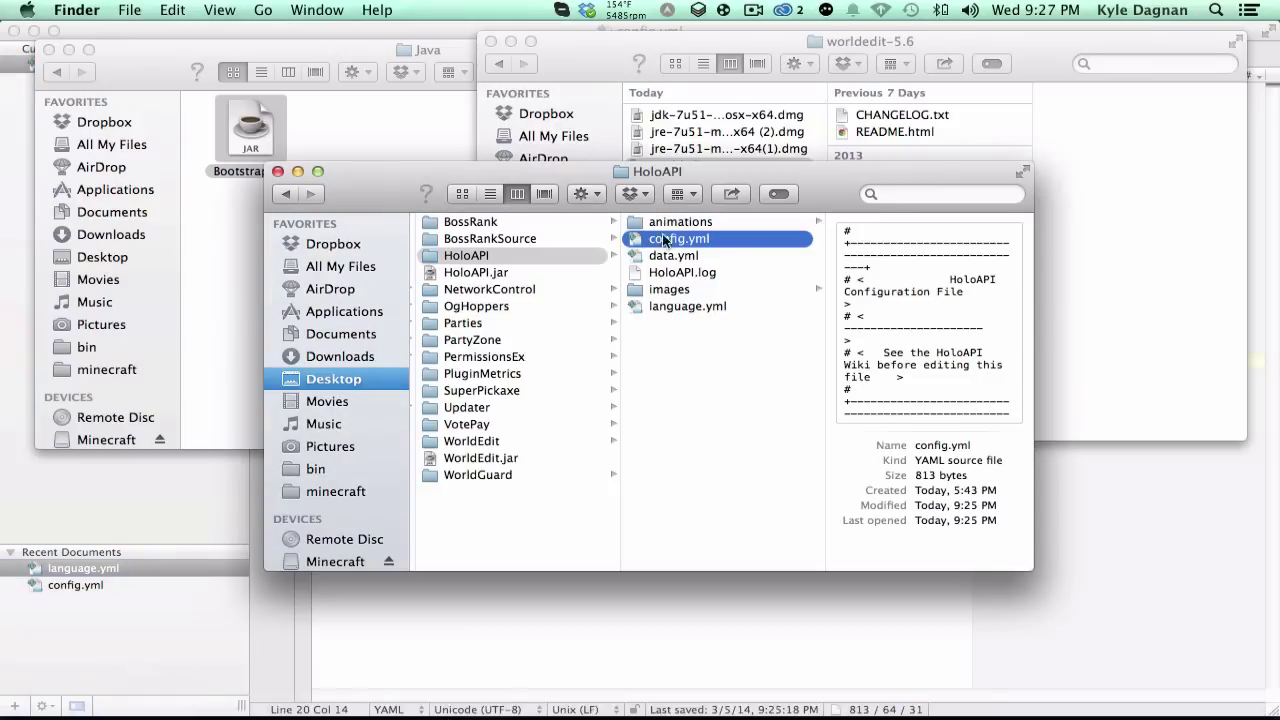
{"action": "left_click", "coordinate": [667, 291]}
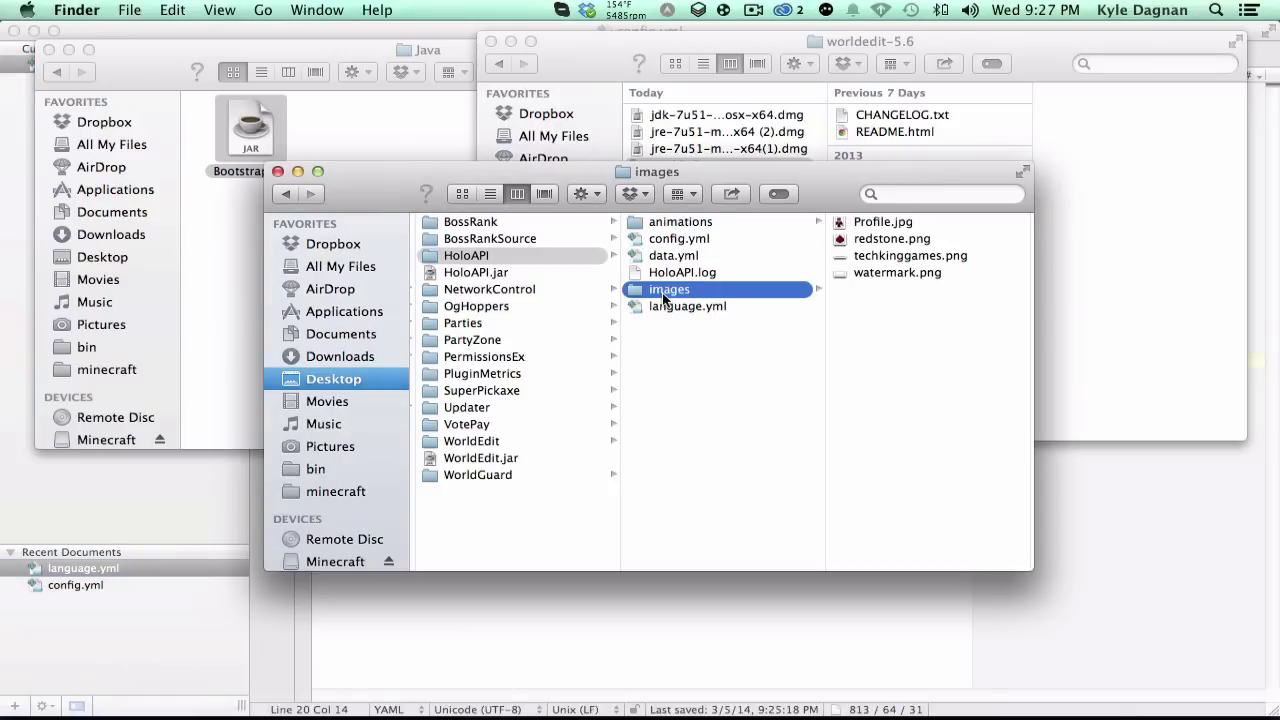
{"action": "left_click", "coordinate": [896, 238]}
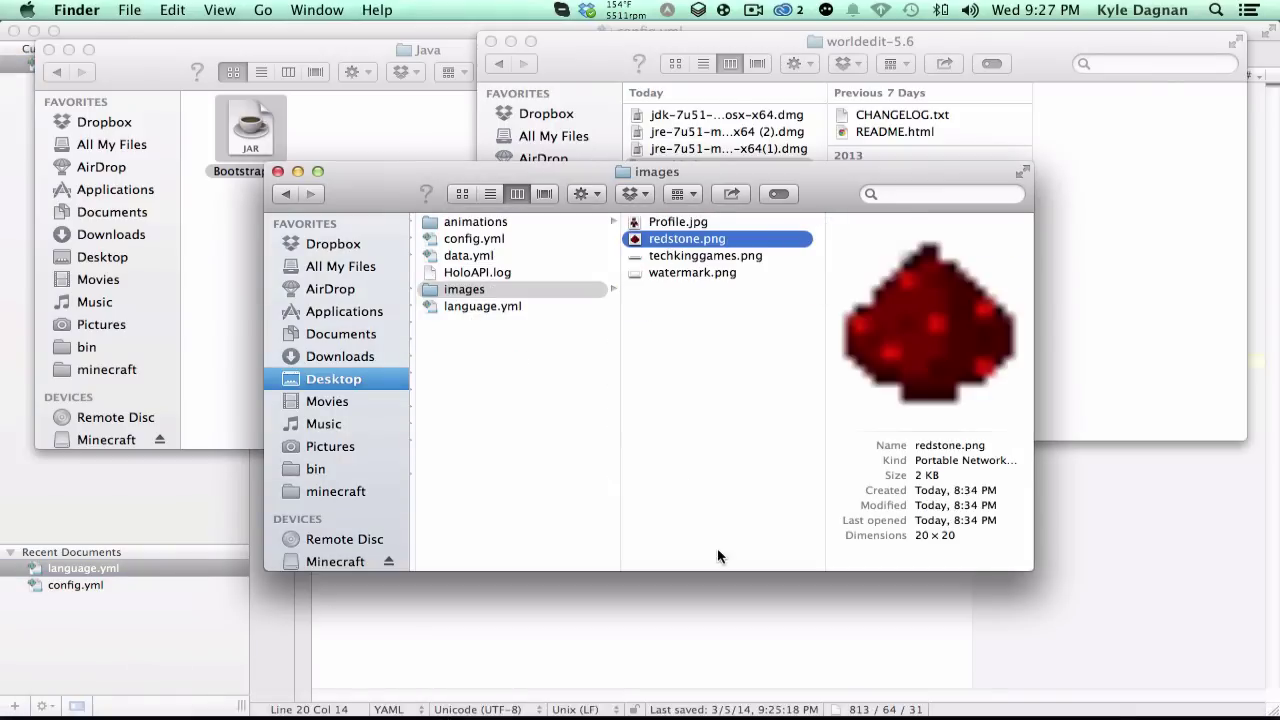
{"action": "left_click", "coordinate": [706, 635]}
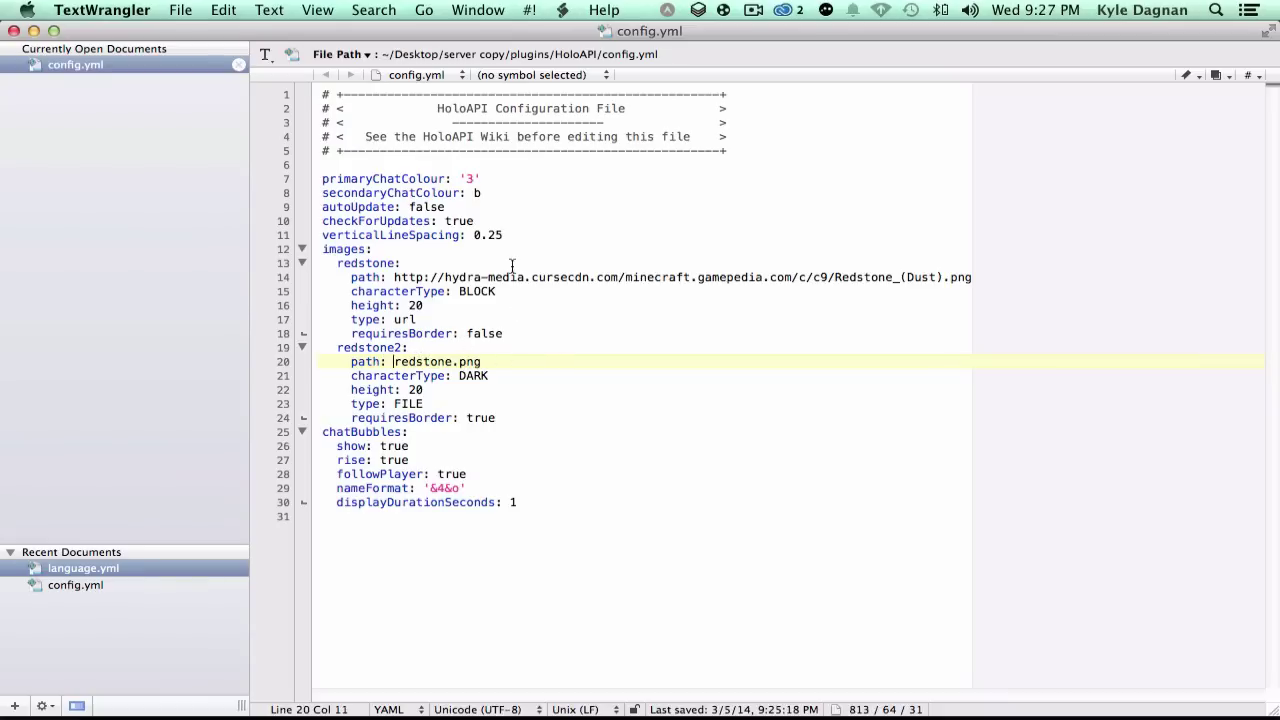
Step: Switch to Minecraft, stack dirt on the glowstone and create an image hologram with /holo create image redstone
{"action": "mouse_move", "coordinate": [1104, 717]}
{"action": "left_click", "coordinate": [1013, 700]}
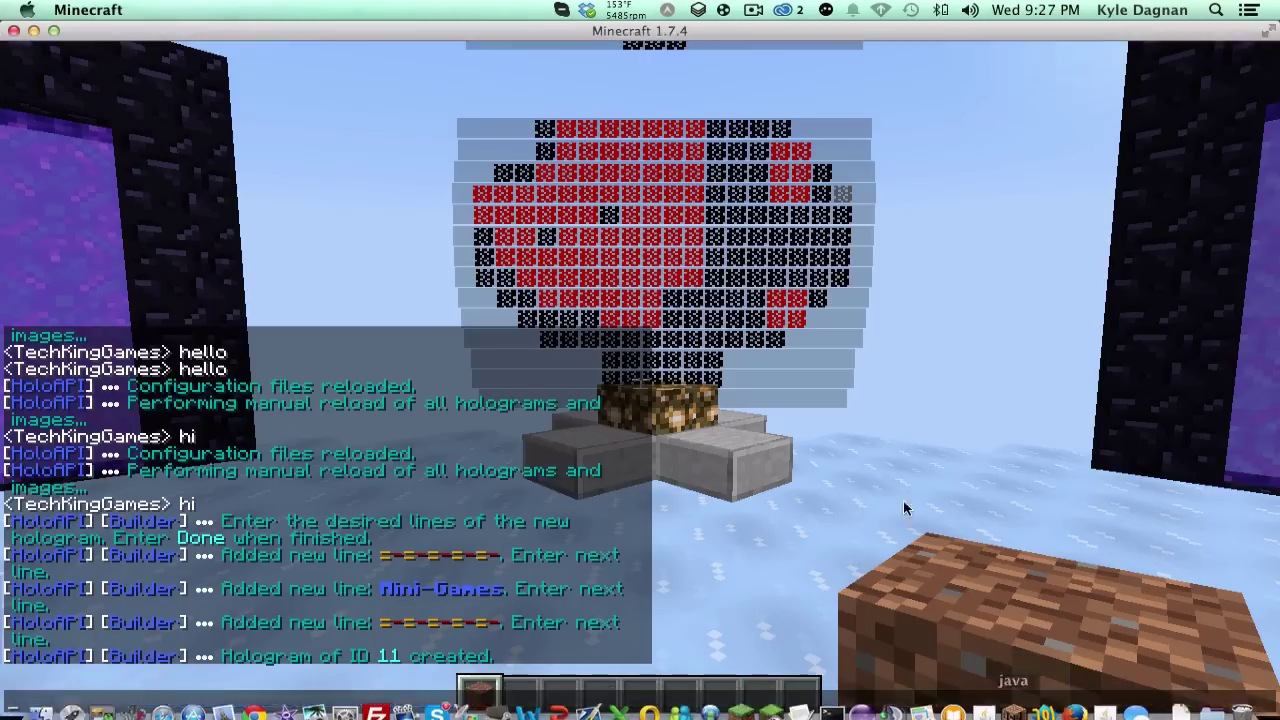
{"action": "key", "text": "w"}
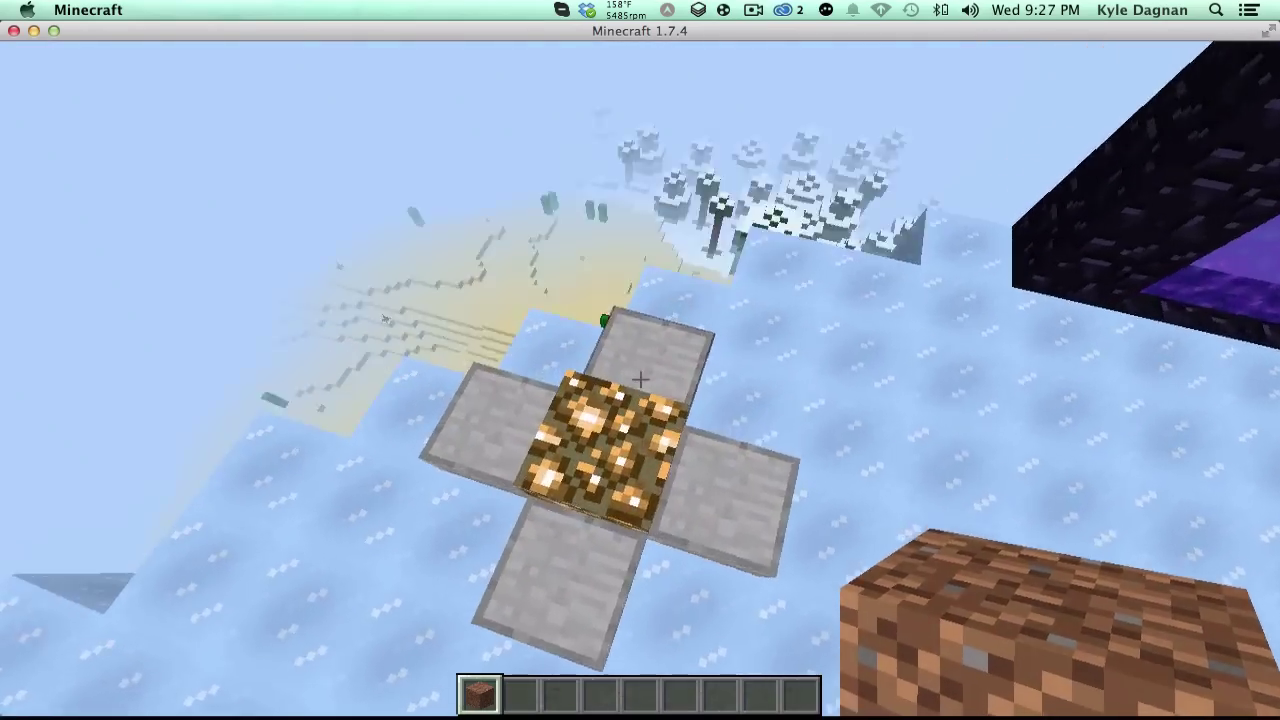
{"action": "right_click", "coordinate": [640, 379]}
{"action": "right_click", "coordinate": [640, 379]}
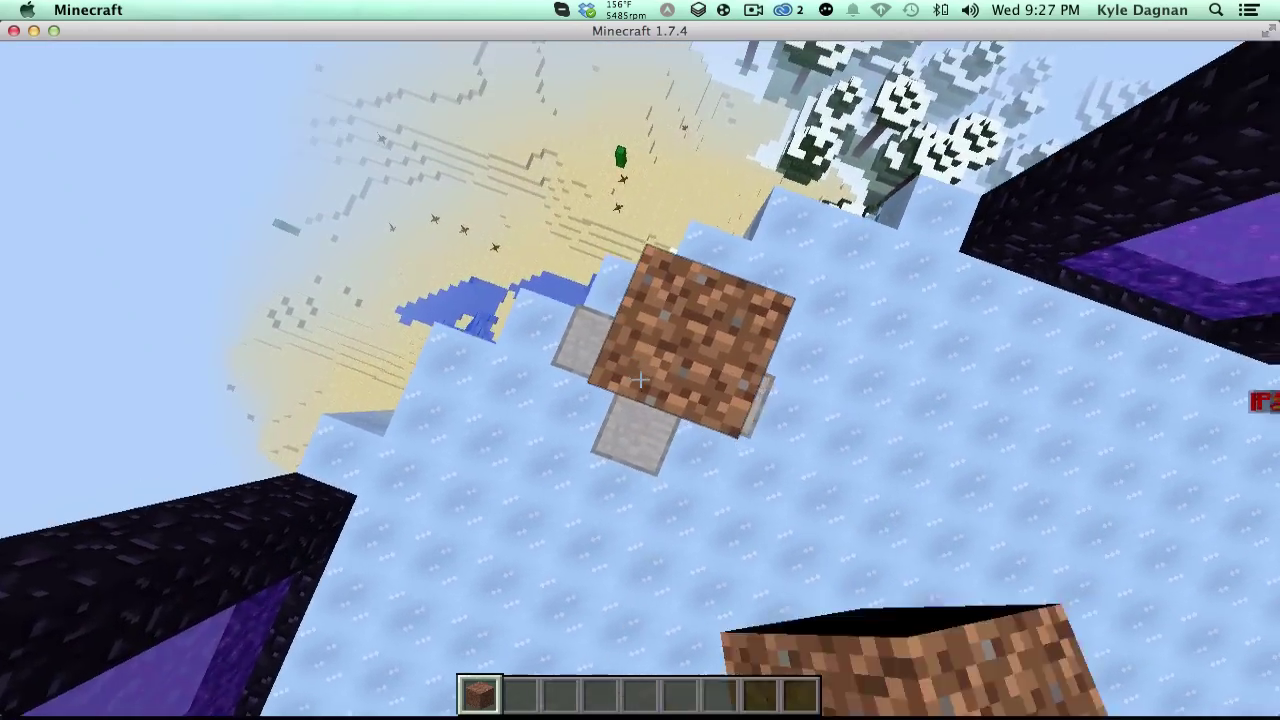
{"action": "right_click", "coordinate": [640, 379]}
{"action": "key", "text": "slash"}
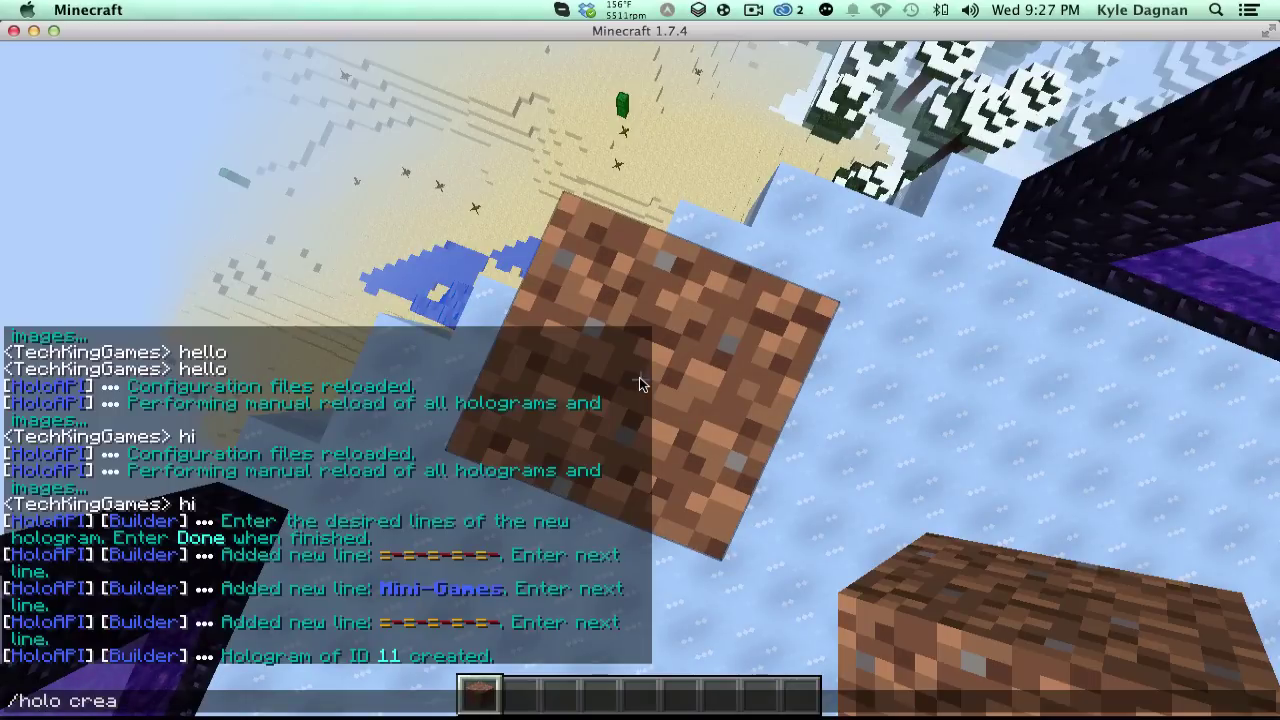
{"action": "type", "text": "holo create image redstone"}
{"action": "key", "text": "Return"}
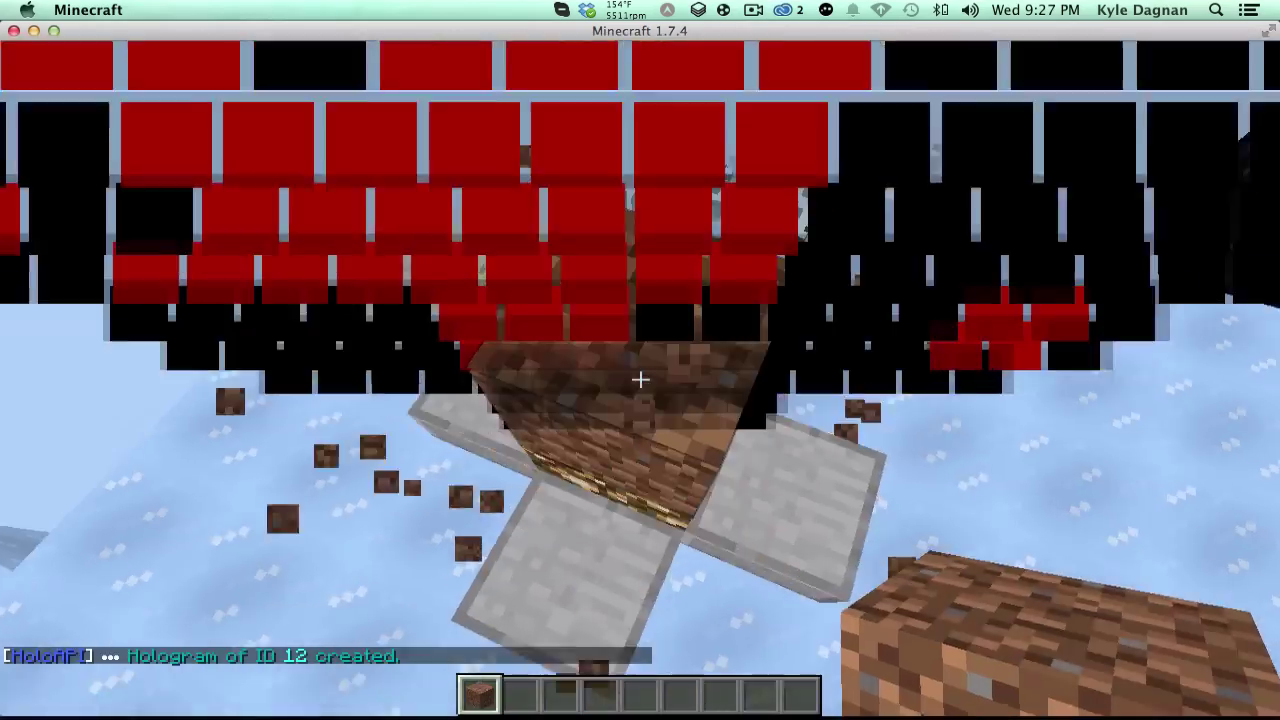
Step: Break the dirt blocks beneath the new redstone image hologram and back away to view it whole
{"action": "left_click", "coordinate": [640, 380]}
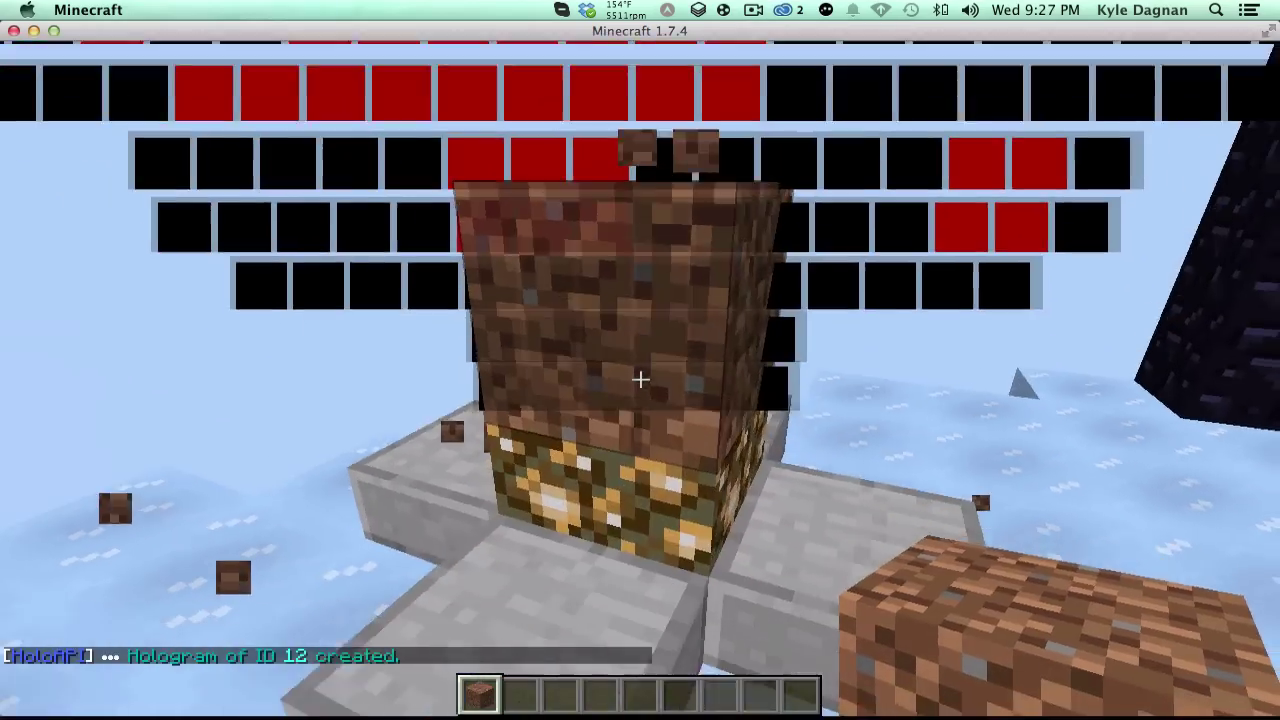
{"action": "left_click", "coordinate": [640, 380]}
{"action": "left_click", "coordinate": [640, 380]}
{"action": "key", "text": "s"}
{"action": "key", "text": "s"}
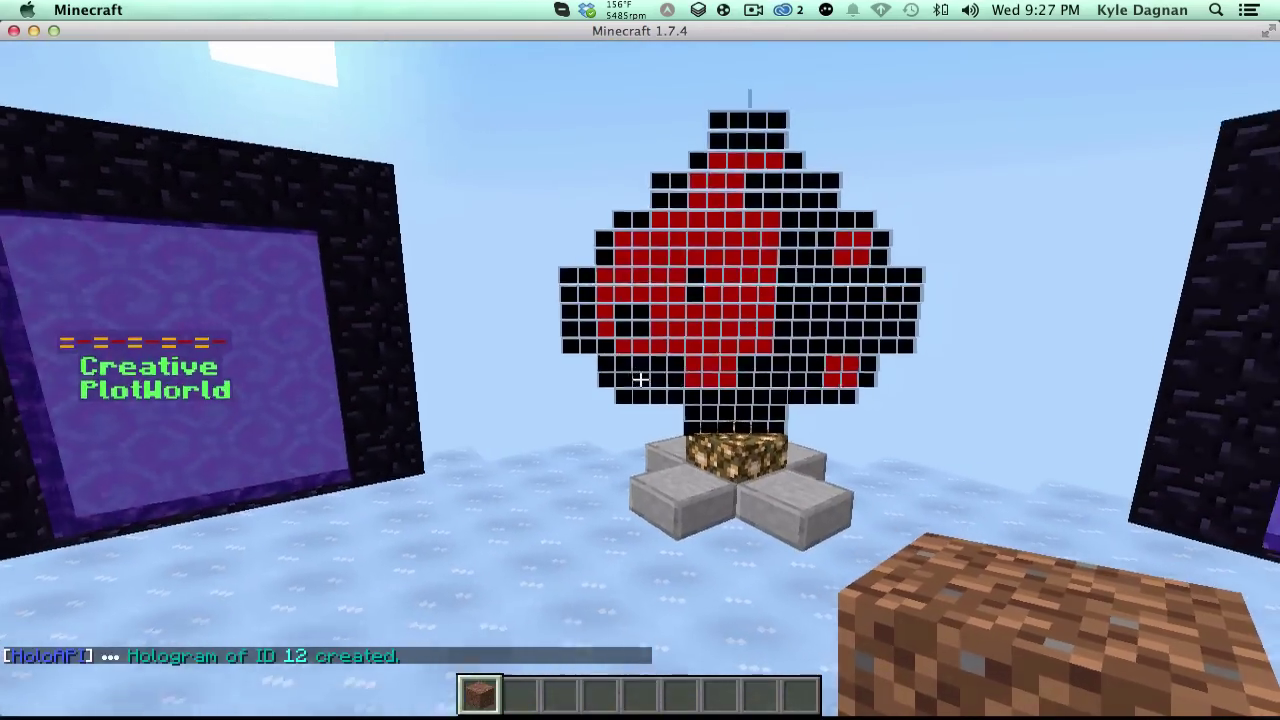
Step: Check the image entries of config.yml in TextWrangler and return to Minecraft
{"action": "key", "text": "t"}
{"action": "left_click", "coordinate": [1045, 709]}
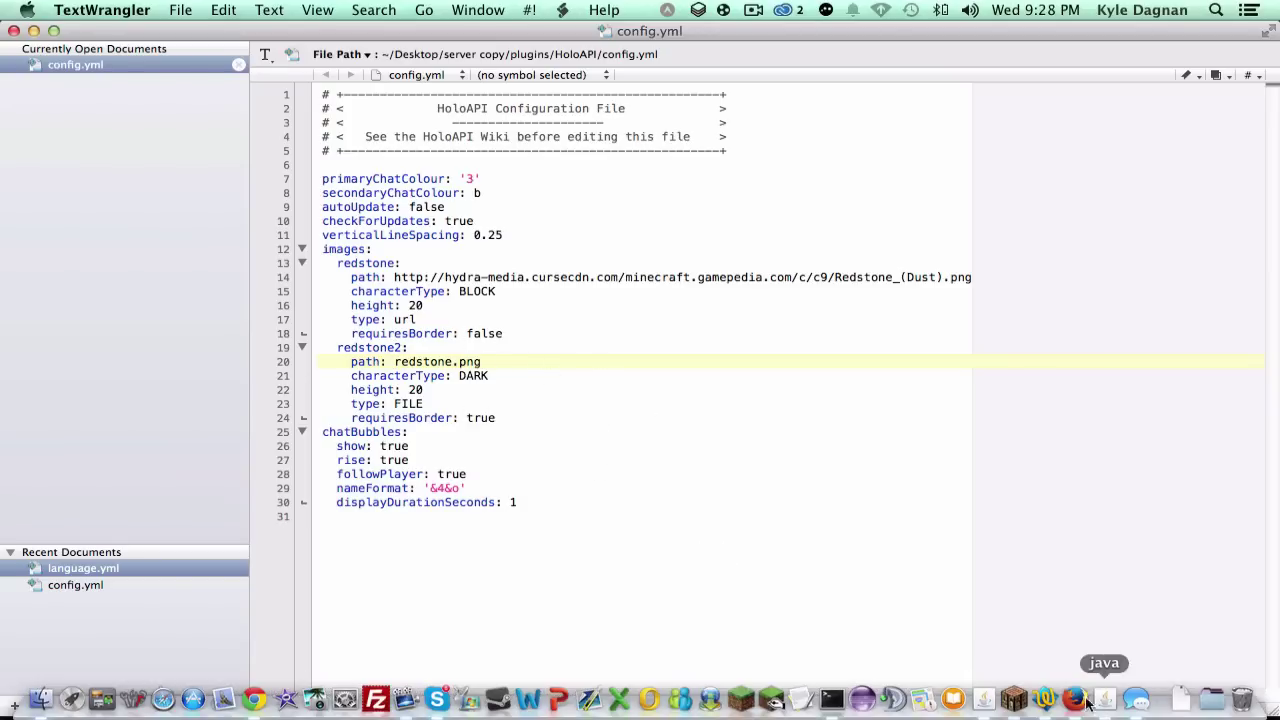
{"action": "left_click", "coordinate": [1015, 700]}
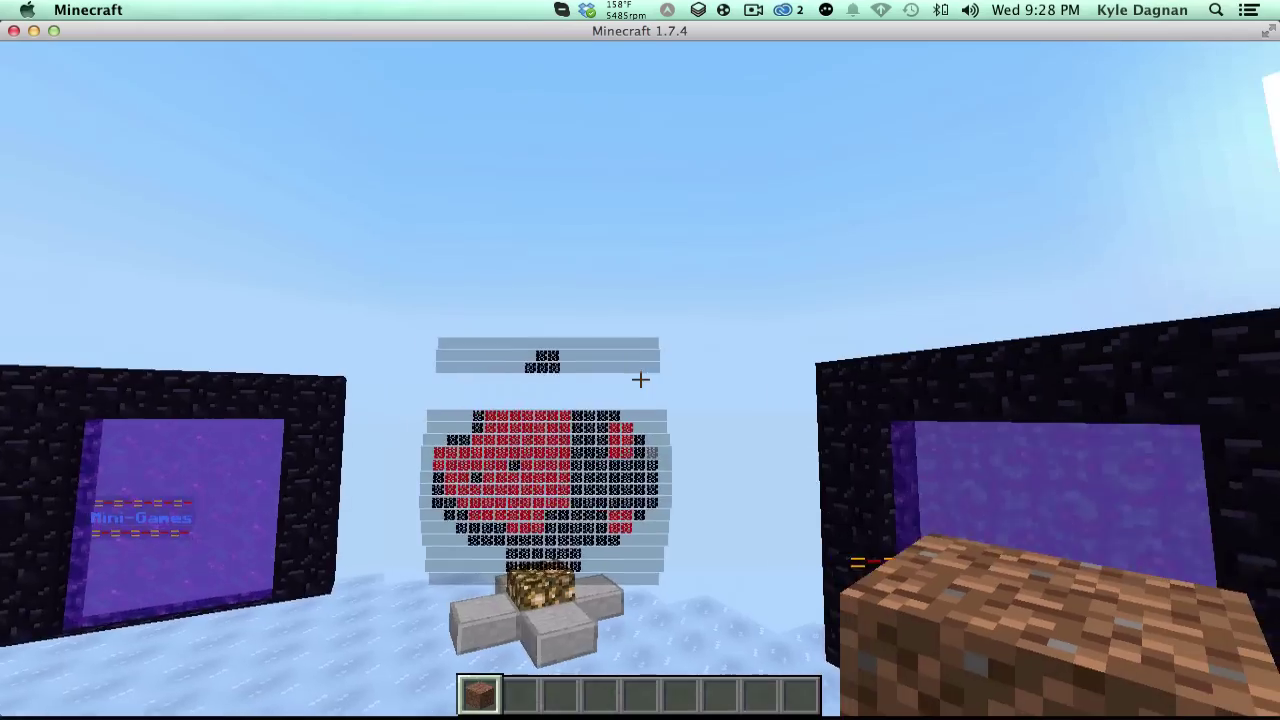
Step: Move around the dark-character redstone hologram to examine its base, top and border, then back away
{"action": "key", "text": "w"}
{"action": "key", "text": "w"}
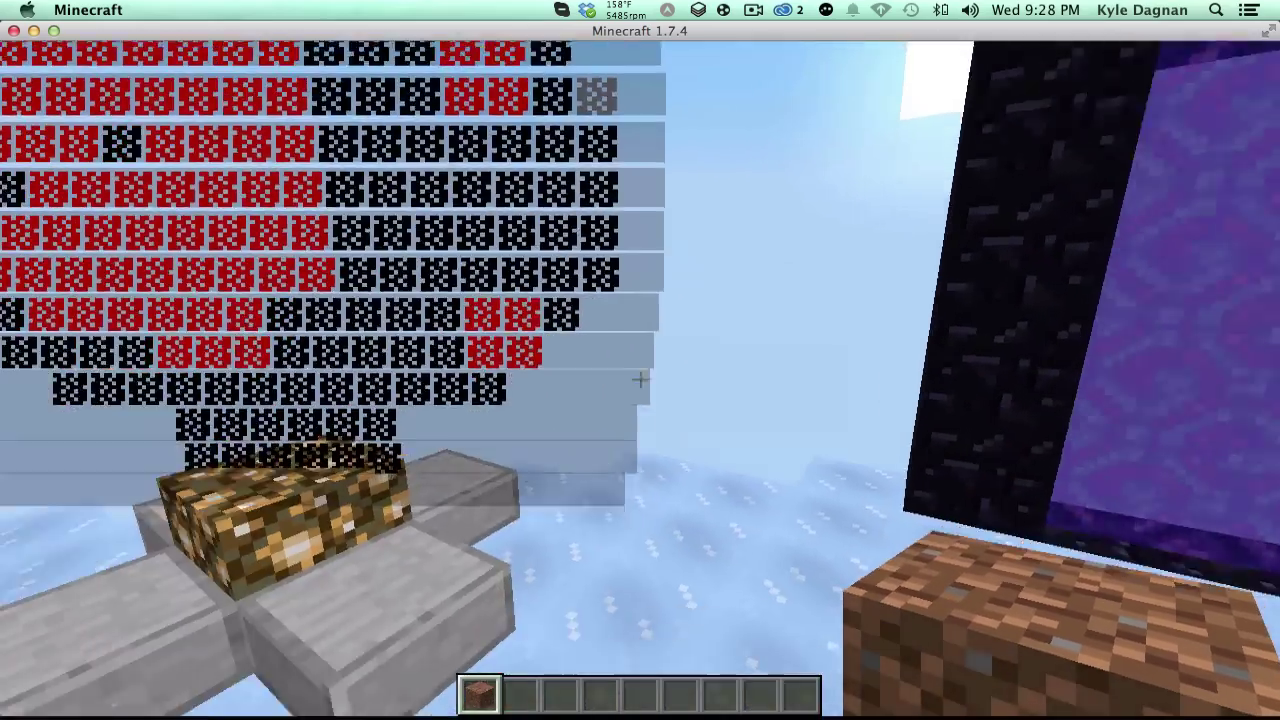
{"action": "key", "text": "d"}
{"action": "key", "text": "w"}
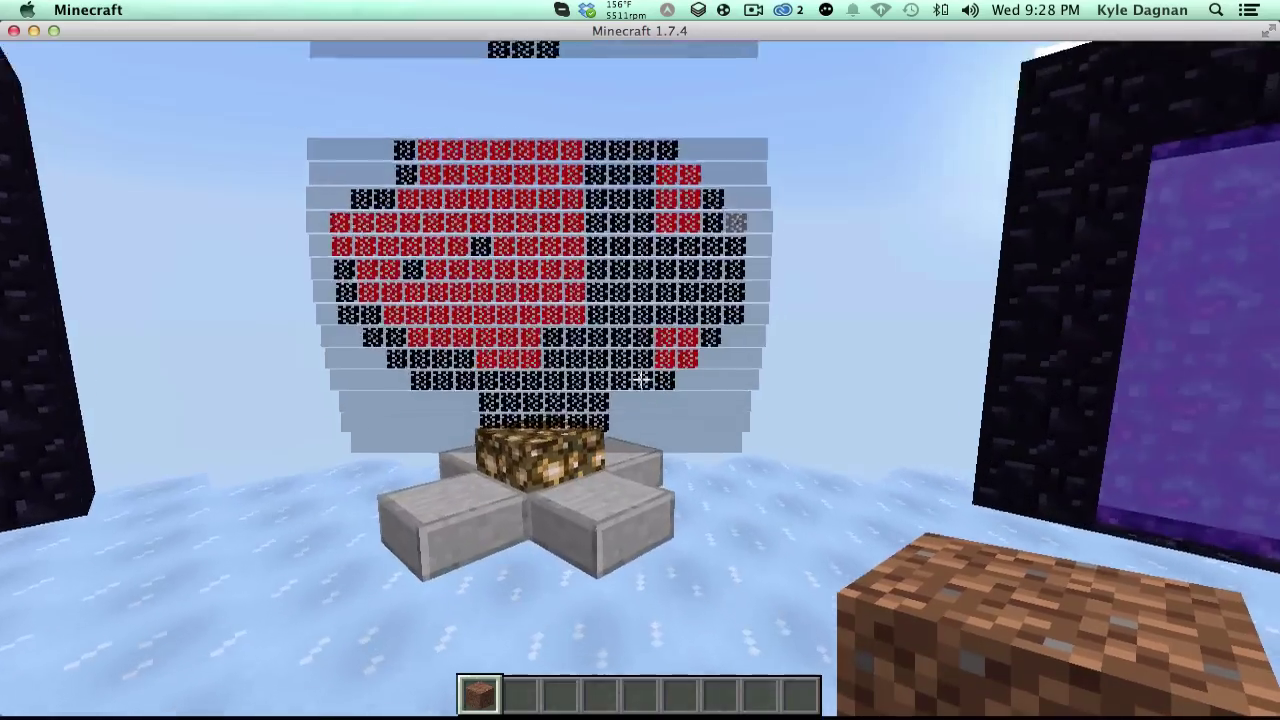
{"action": "key", "text": "space"}
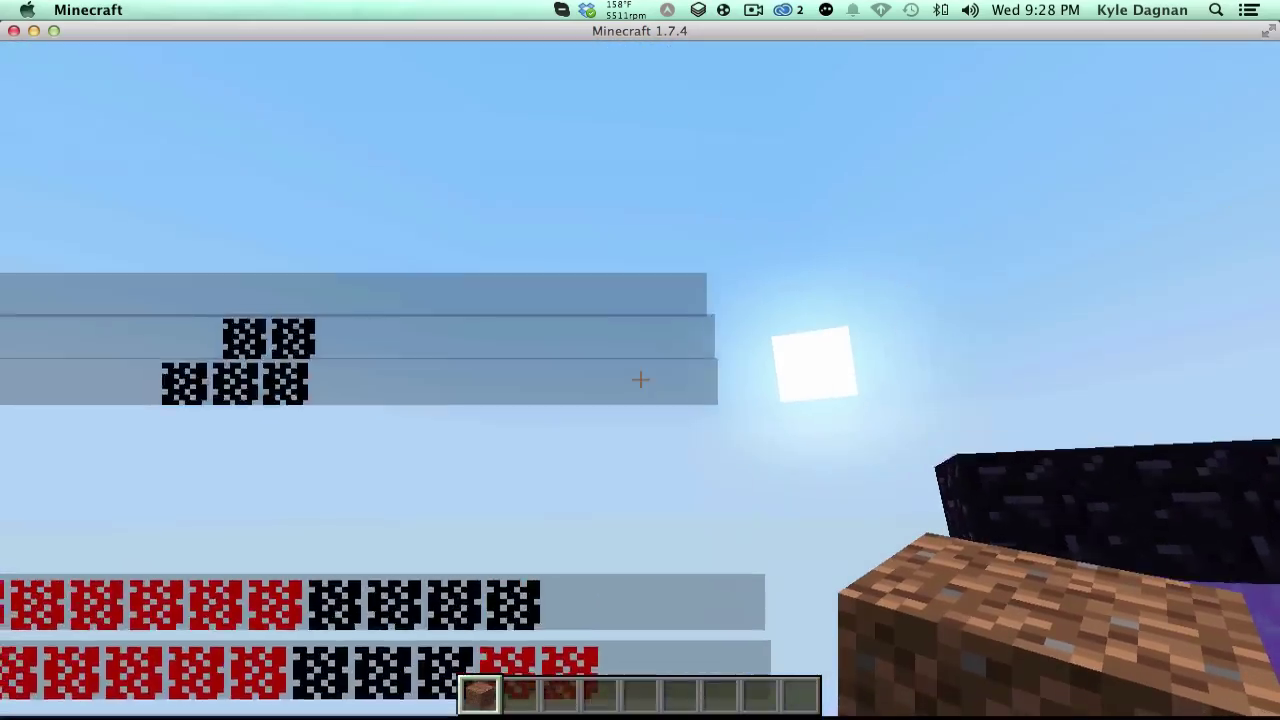
{"action": "key", "text": "shift"}
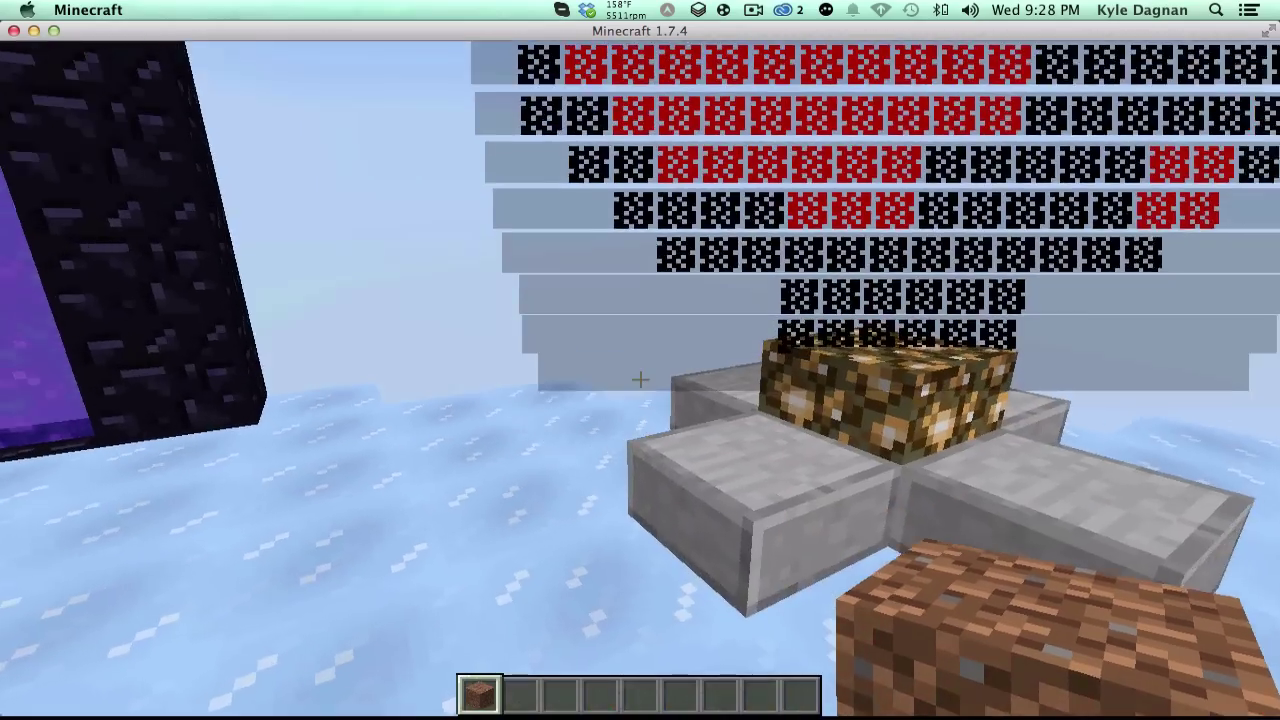
{"action": "key", "text": "s"}
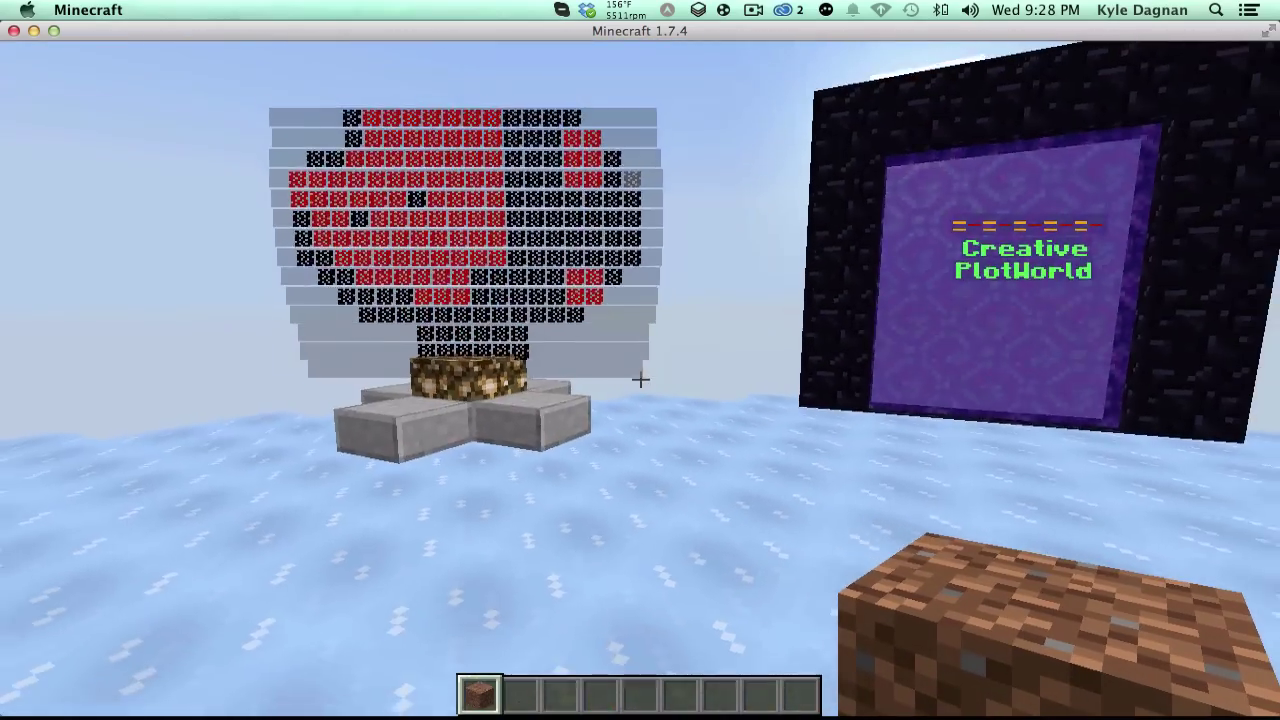
{"action": "key", "text": "s"}
Step: Switch to Chrome and open the Animated Holograms section of the HoloAPI wiki's Configuration page
{"action": "key", "text": "t"}
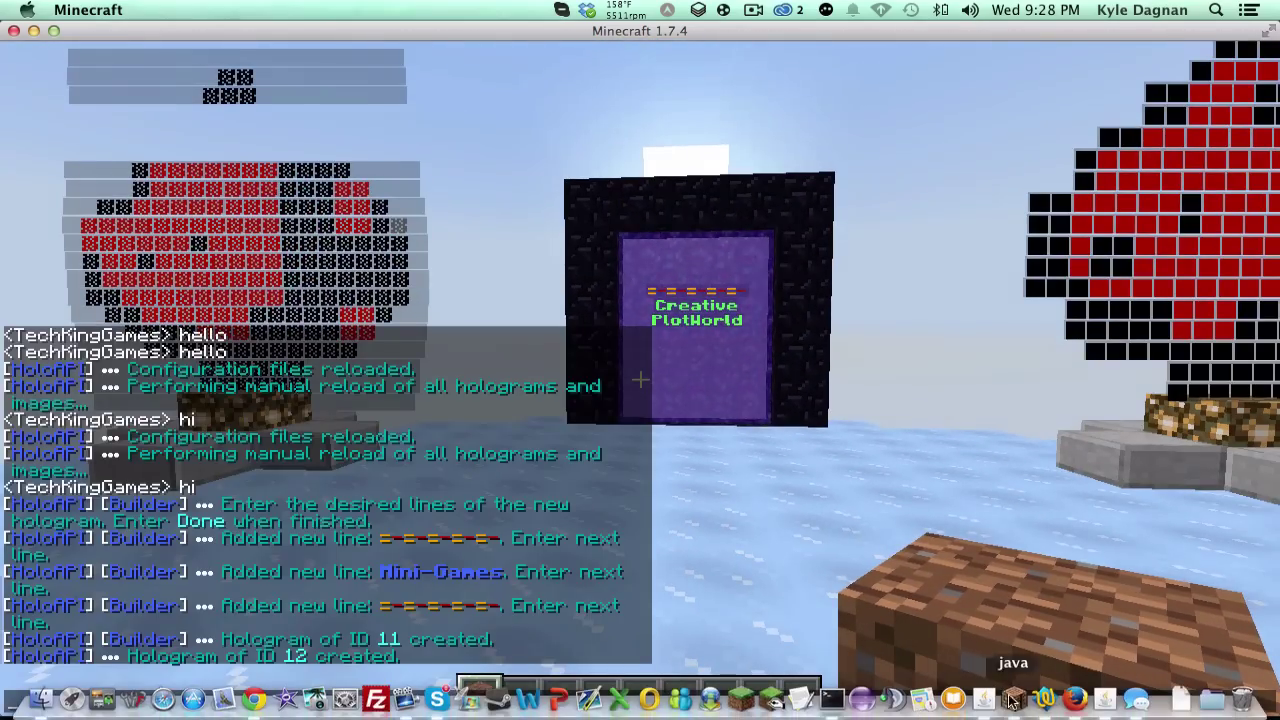
{"action": "left_click", "coordinate": [983, 700]}
{"action": "left_click", "coordinate": [254, 700]}
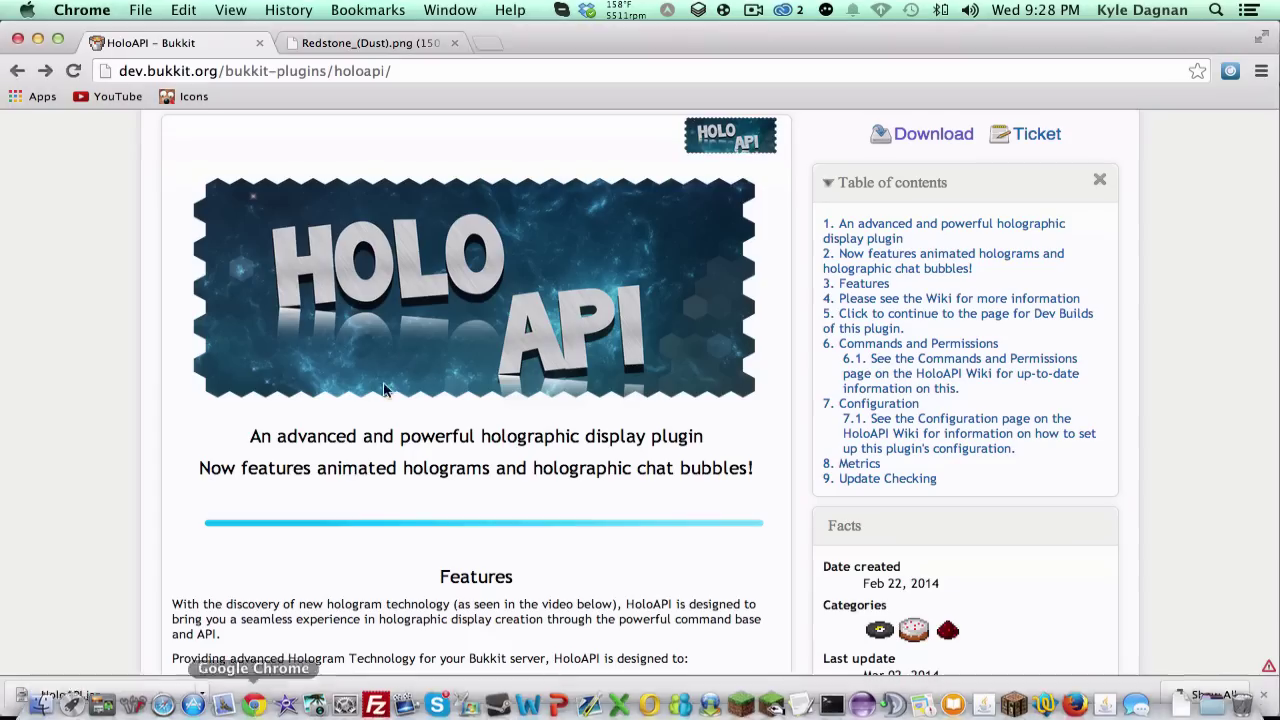
{"action": "scroll", "coordinate": [450, 320], "scroll_direction": "down", "scroll_amount": 10}
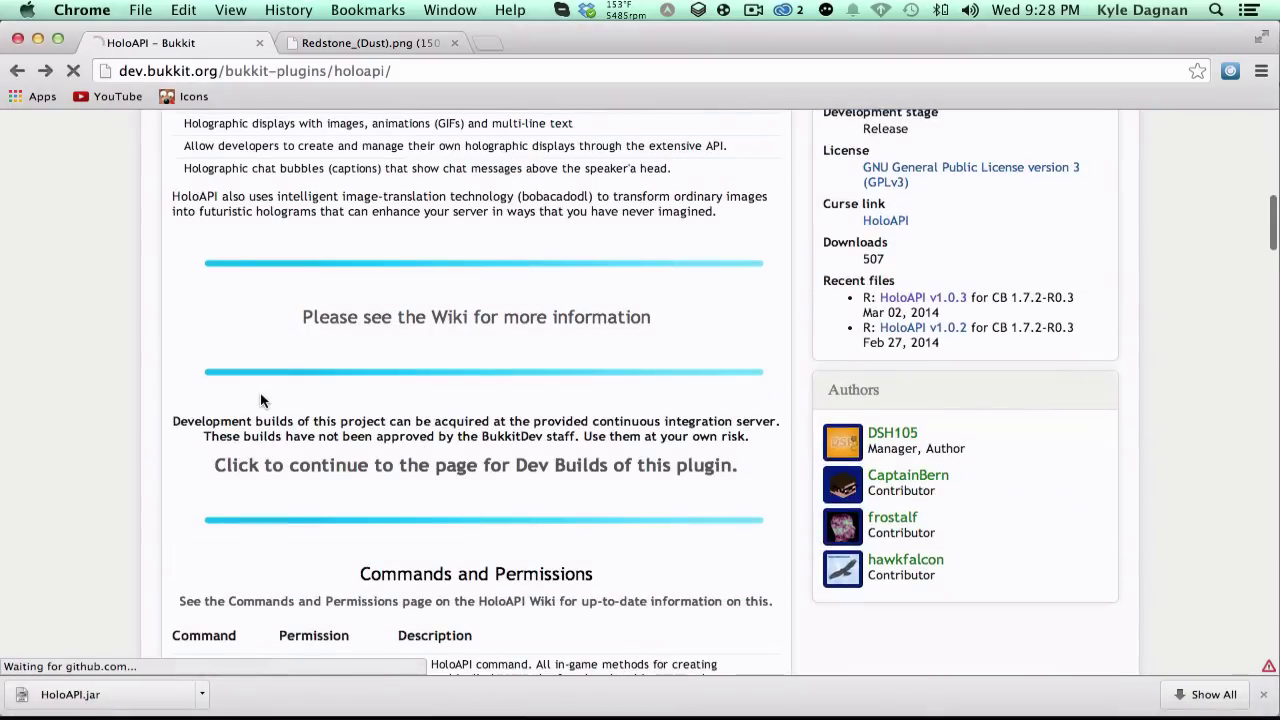
{"action": "scroll", "coordinate": [300, 460], "scroll_direction": "down", "scroll_amount": 5}
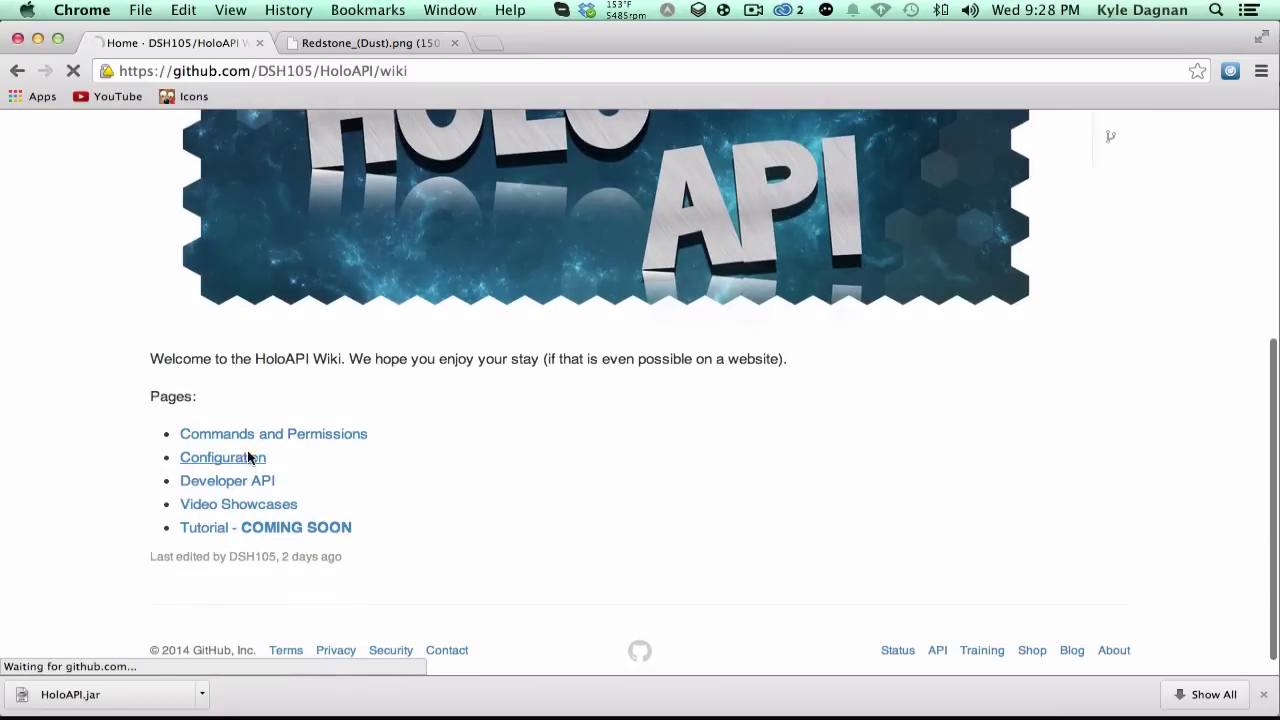
{"action": "left_click", "coordinate": [235, 459]}
{"action": "scroll", "coordinate": [396, 433], "scroll_direction": "down", "scroll_amount": 15}
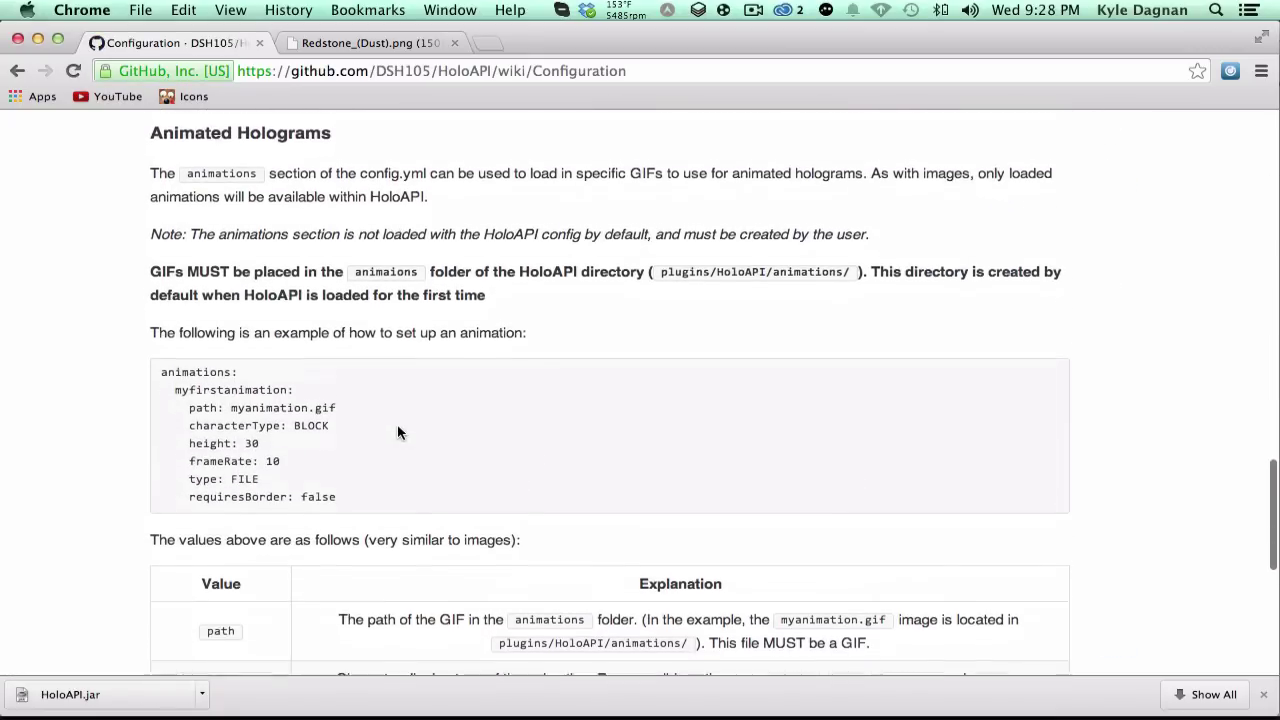
Step: Copy the wiki's example animations block into config.yml between the images and chatBubbles sections and highlight its settings
{"action": "left_click_drag", "start_coordinate": [348, 502], "coordinate": [152, 362]}
{"action": "key", "text": "super+c"}
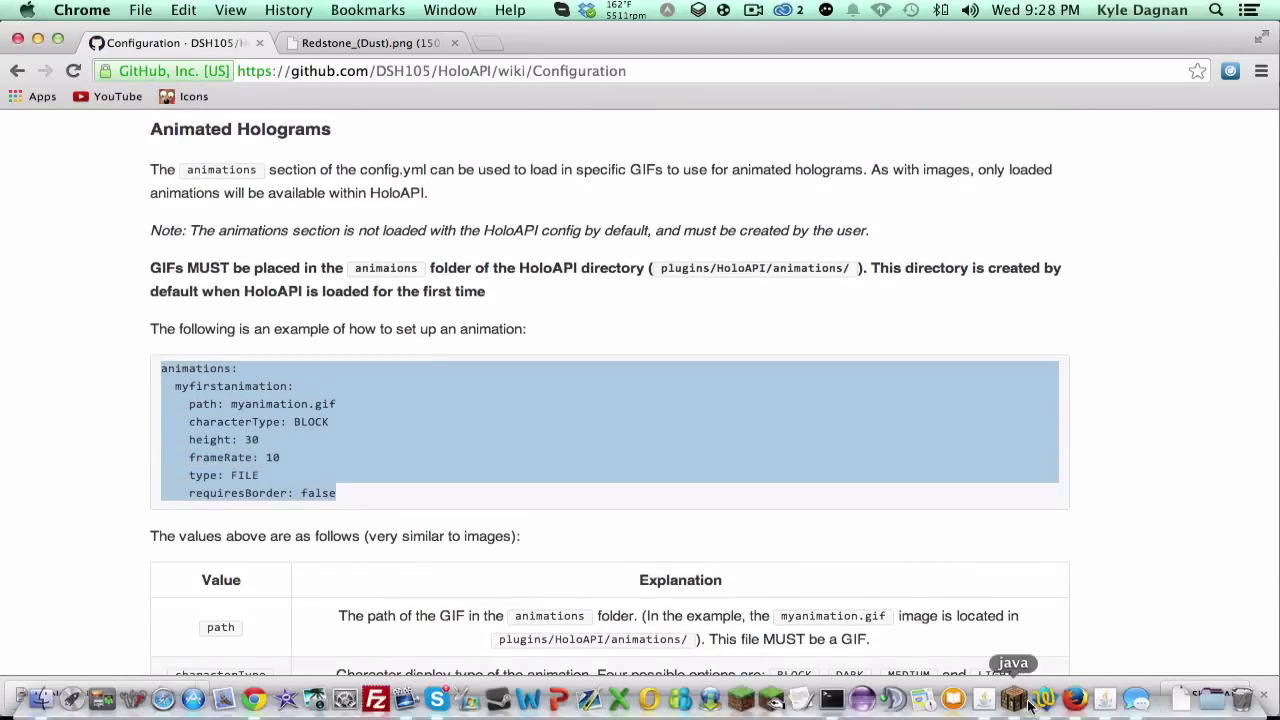
{"action": "left_click", "coordinate": [1040, 702]}
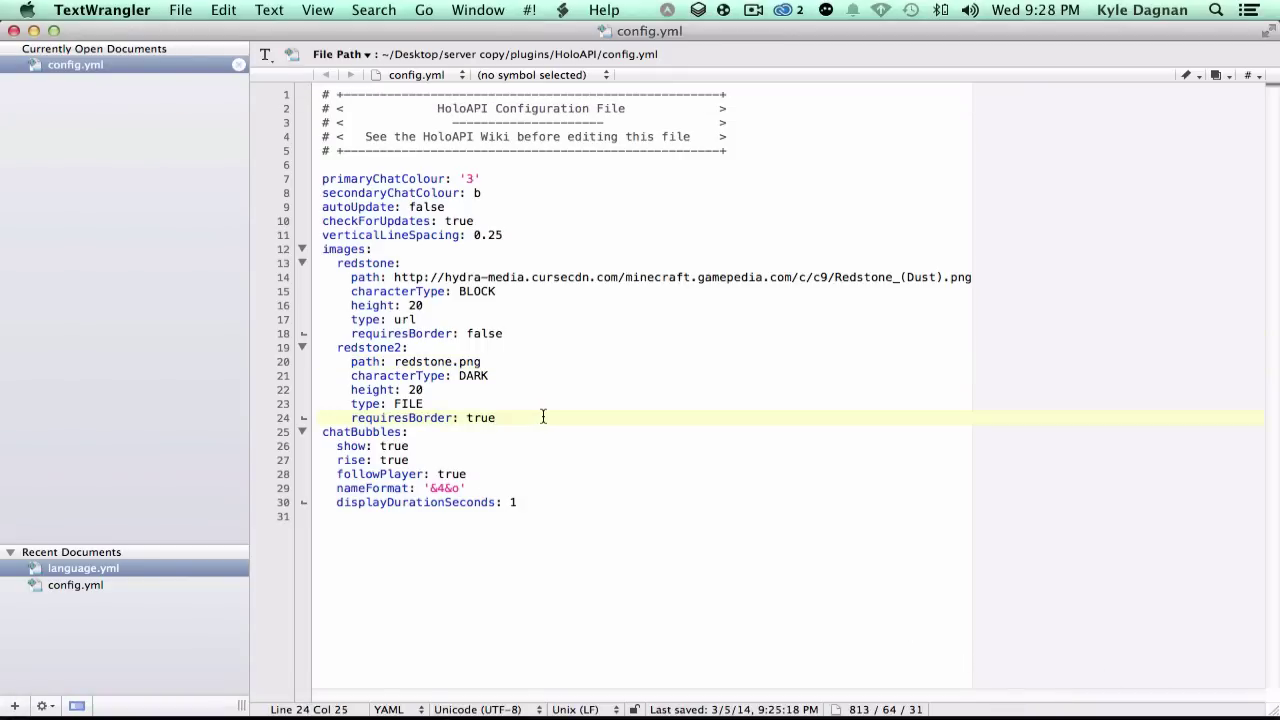
{"action": "key", "text": "super+v"}
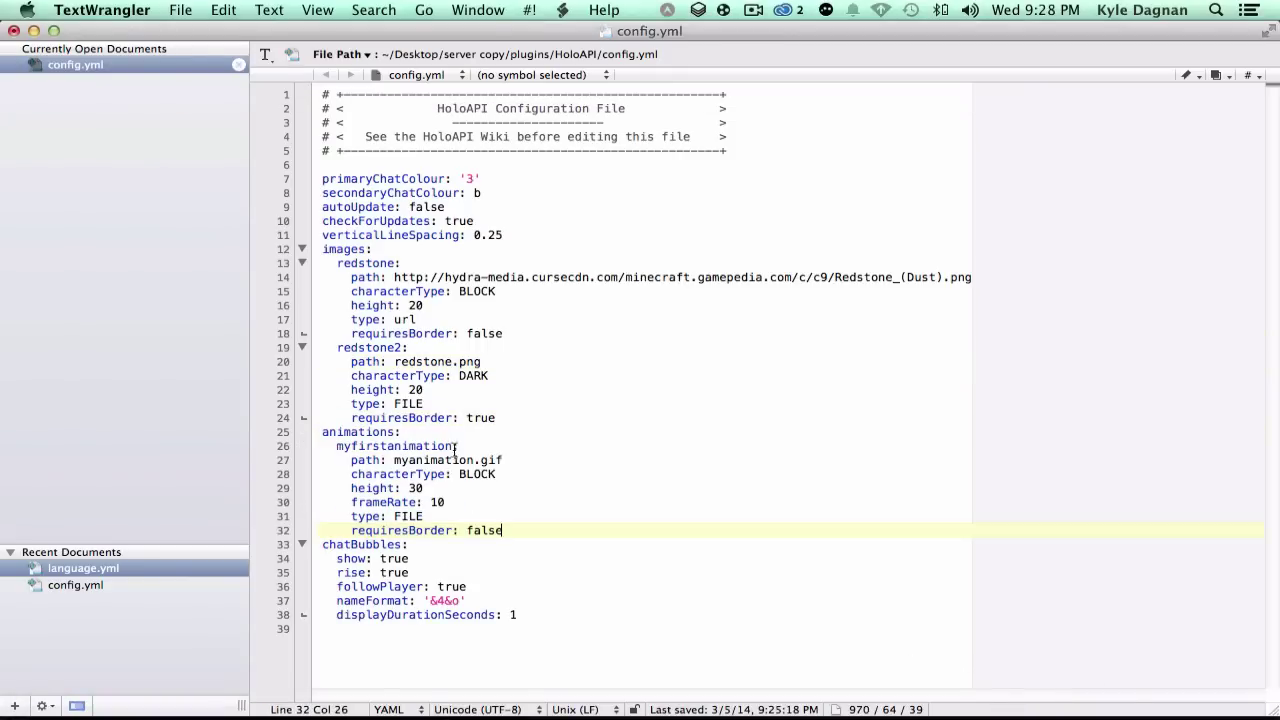
{"action": "left_click_drag", "start_coordinate": [446, 461], "coordinate": [544, 531]}
{"action": "left_click", "coordinate": [544, 531]}
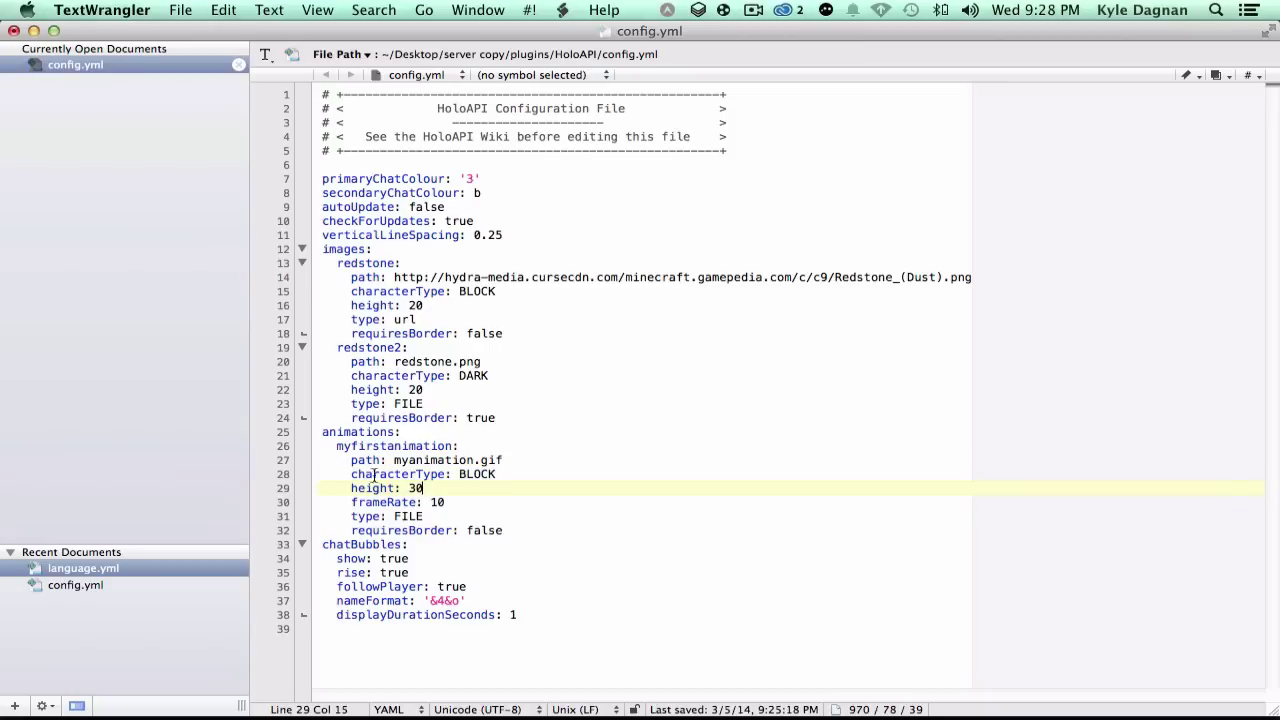
Step: Switch to Minecraft and view the redstone image hologram beside the Factions PVP portal
{"action": "mouse_move", "coordinate": [932, 717]}
{"action": "left_click", "coordinate": [1014, 704]}
{"action": "key", "text": "Escape"}
{"action": "key", "text": "a"}
{"action": "key", "text": "t"}
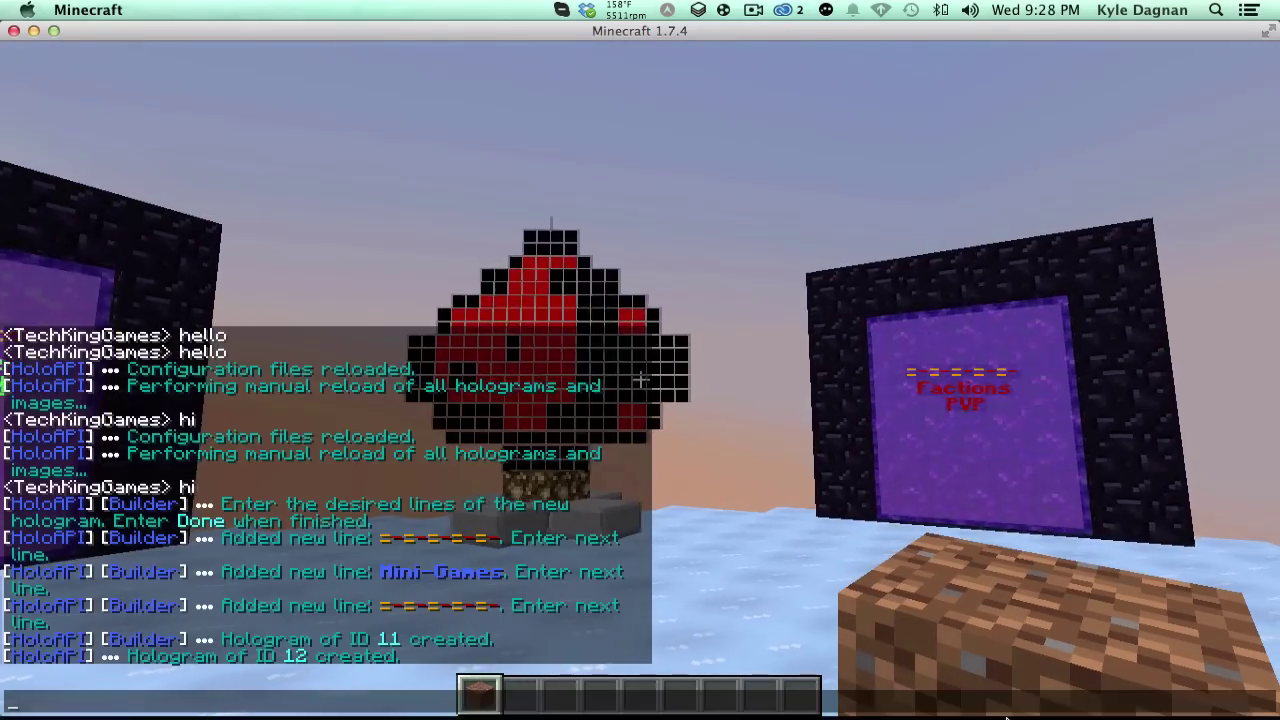
Step: Switch to TextWrangler, delete the myfirstanimation animations block from config.yml and save the file
{"action": "left_click", "coordinate": [1044, 702]}
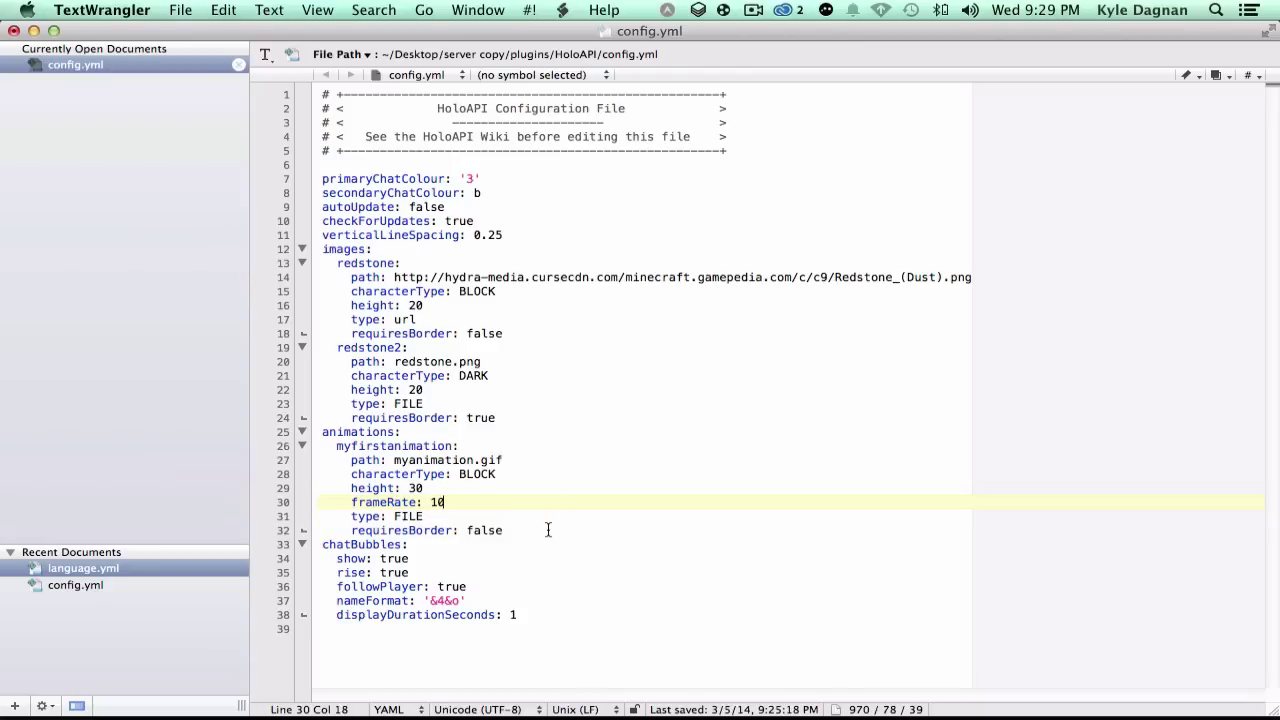
{"action": "left_click_drag", "start_coordinate": [547, 530], "coordinate": [223, 432]}
{"action": "key", "text": "BackSpace"}
{"action": "key", "text": "BackSpace"}
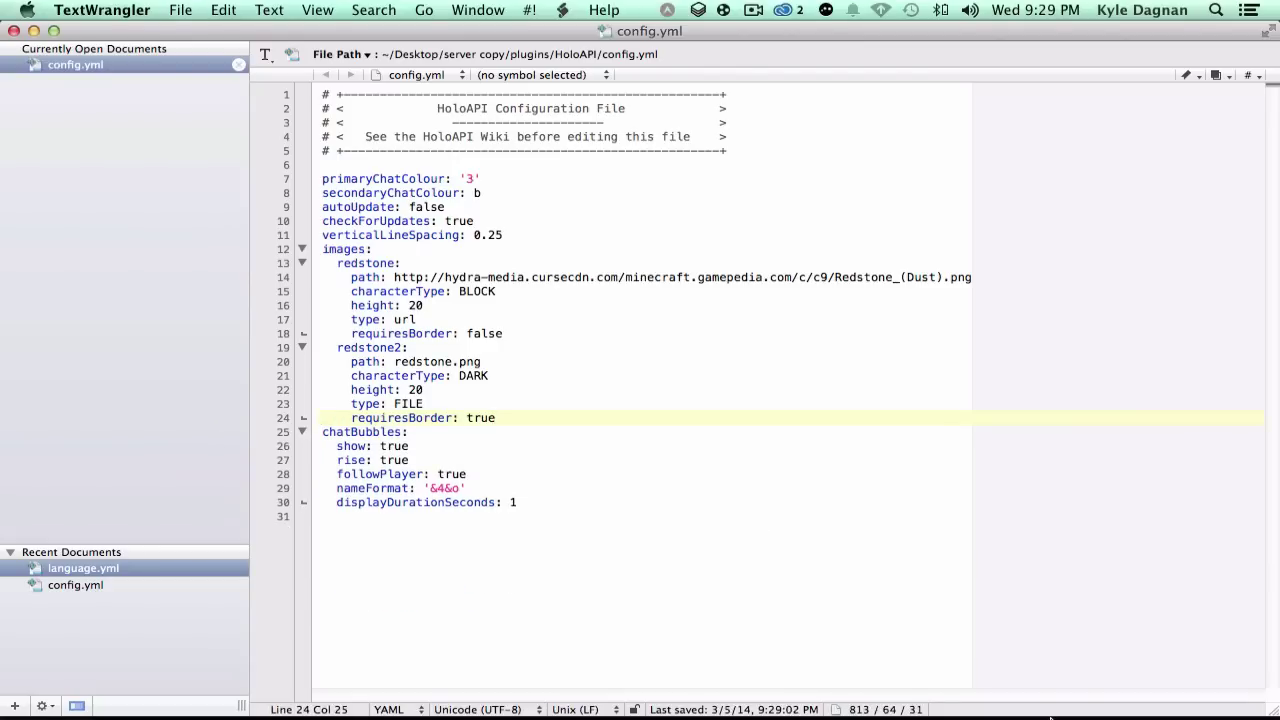
Step: Switch to Minecraft, run /holo help and review the first page of HoloAPI commands
{"action": "left_click", "coordinate": [1016, 705]}
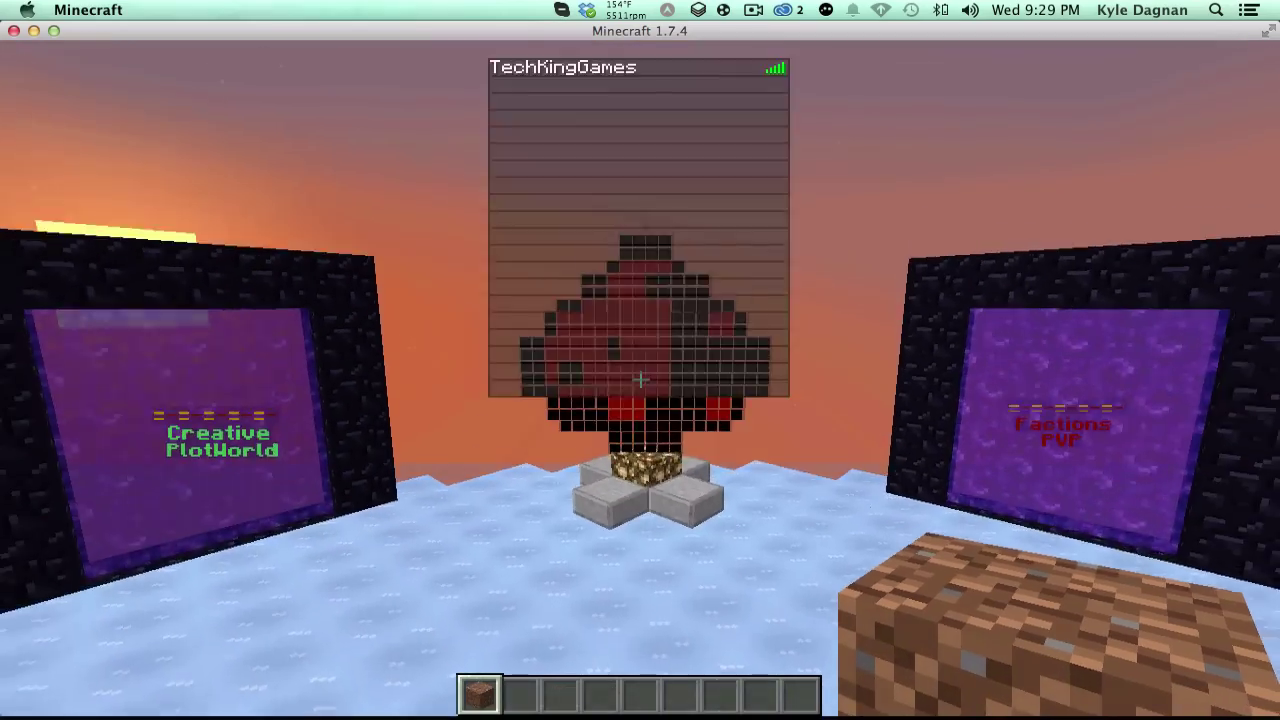
{"action": "key", "text": "d"}
{"action": "key", "text": "a"}
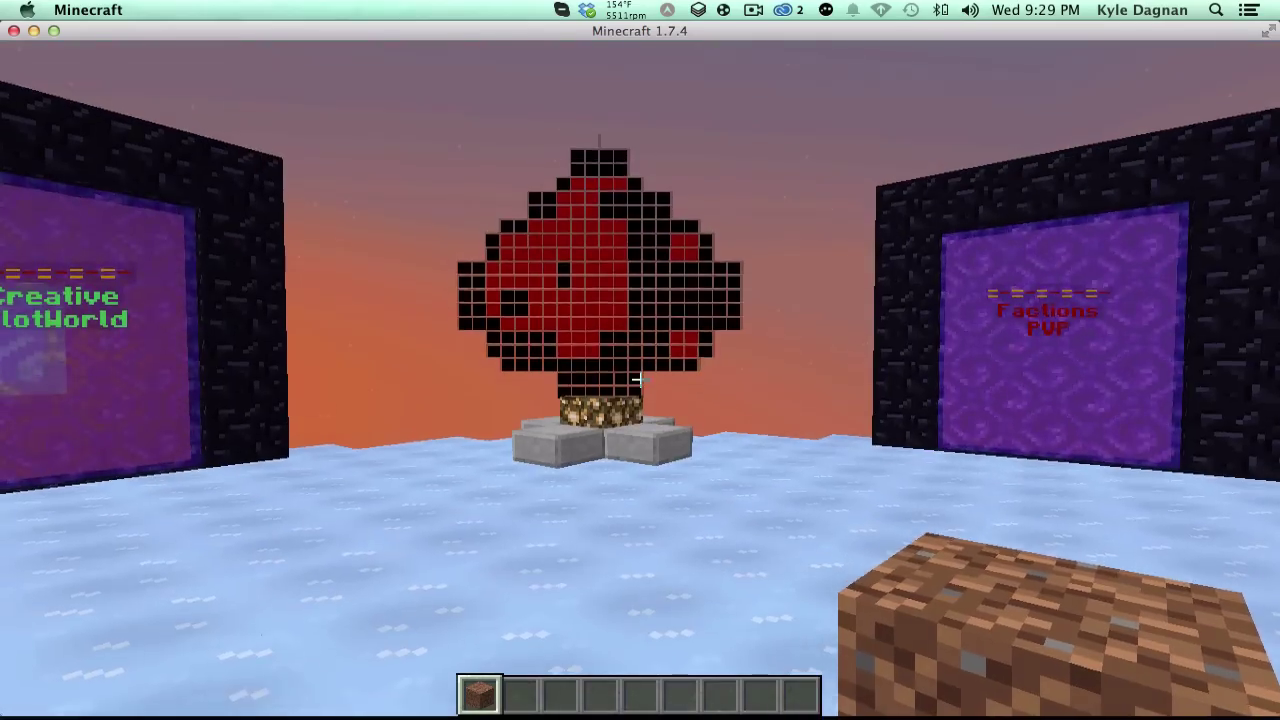
{"action": "key", "text": "slash"}
{"action": "type", "text": "ho"}
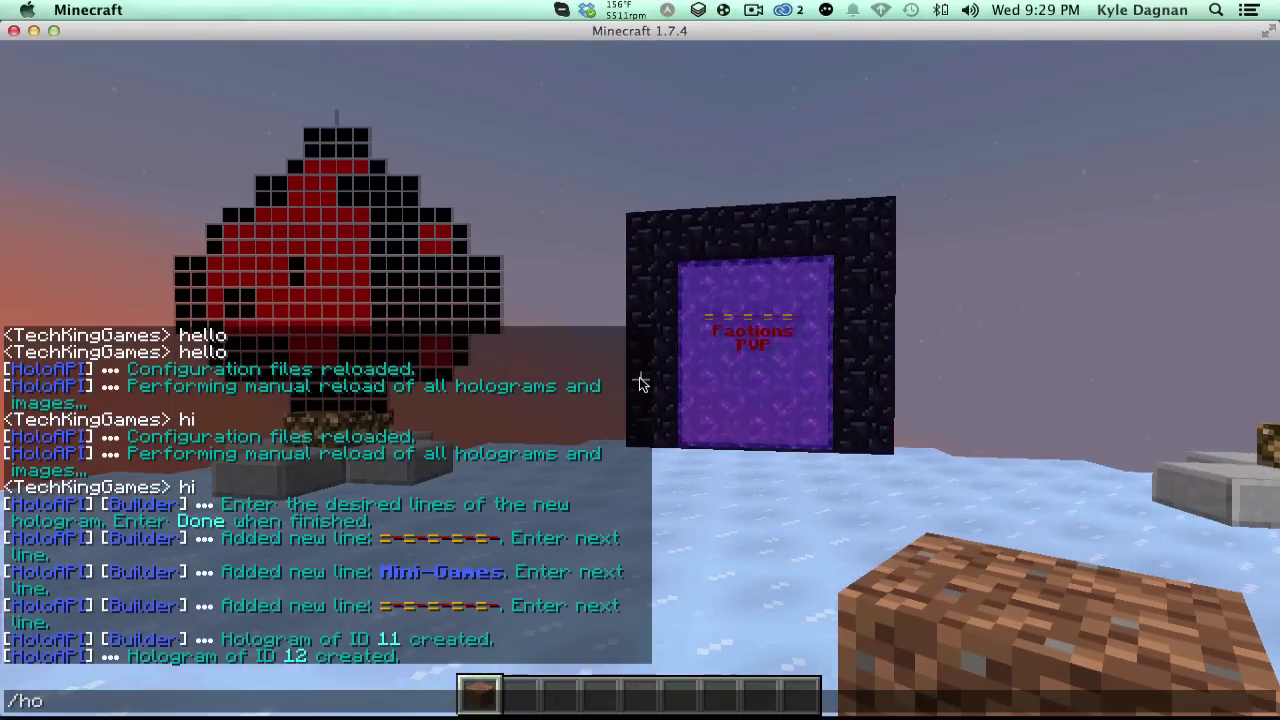
{"action": "type", "text": "lo help"}
{"action": "key", "text": "Return"}
{"action": "key", "text": "Escape"}
{"action": "key", "text": "s"}
{"action": "key", "text": "t"}
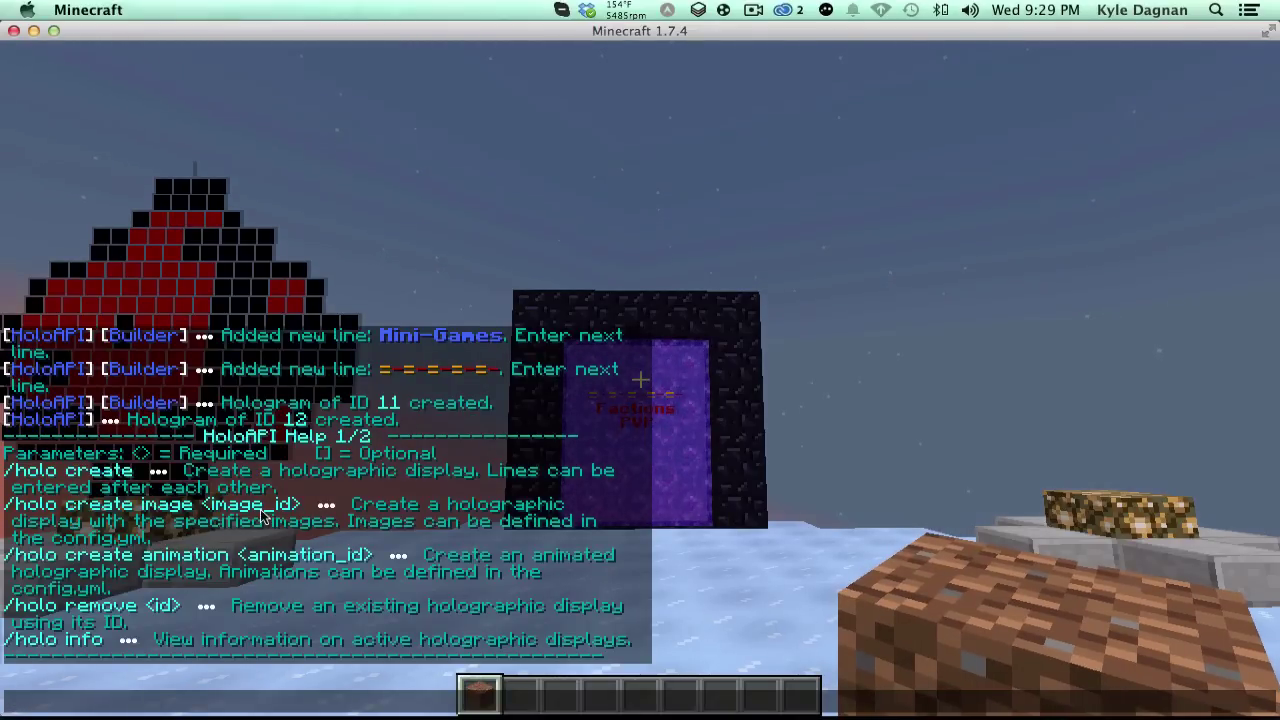
Step: Switch to TextWrangler to check the image IDs in config.yml, and return to Minecraft
{"action": "mouse_move", "coordinate": [971, 714]}
{"action": "left_click", "coordinate": [1045, 700]}
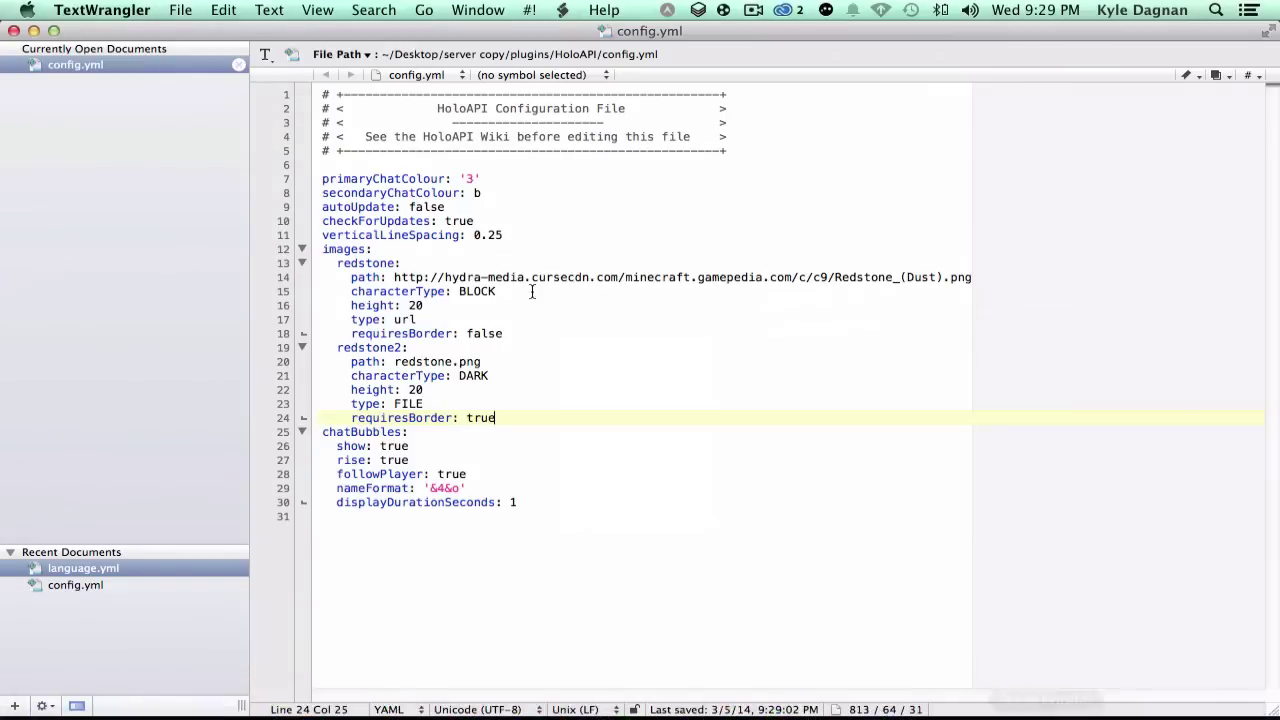
{"action": "left_click", "coordinate": [981, 702]}
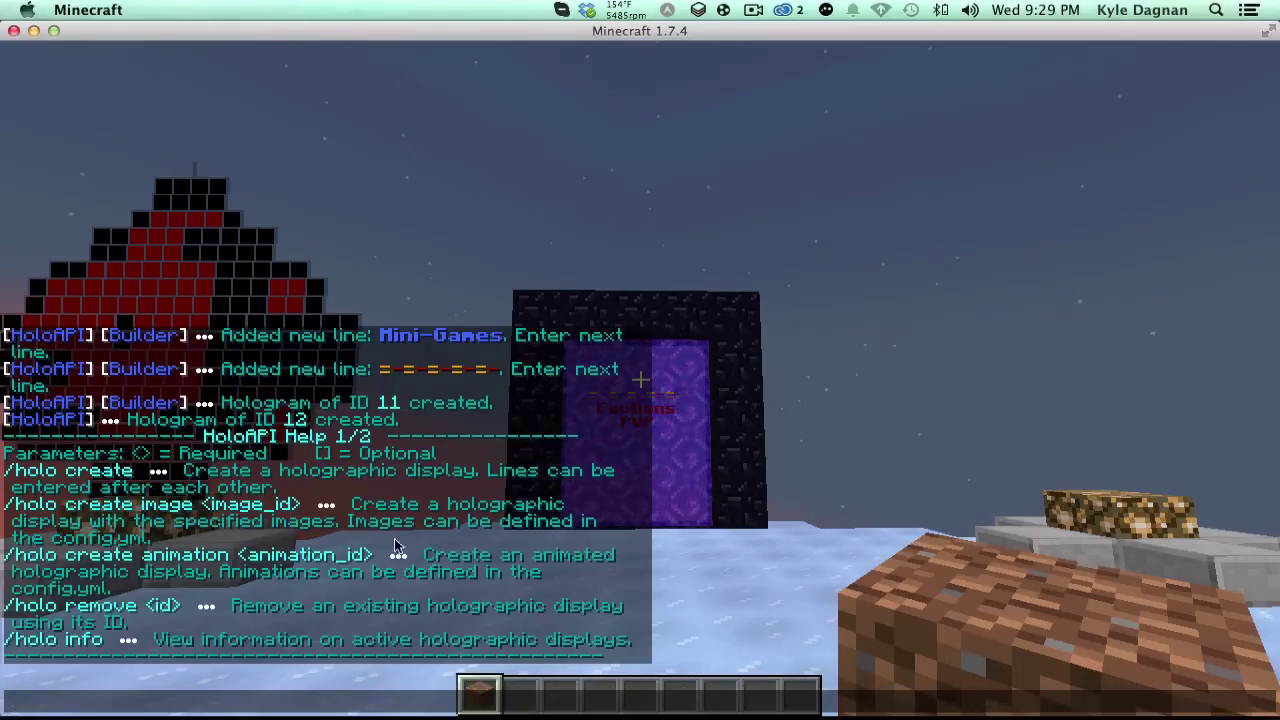
{"action": "key", "text": "Escape"}
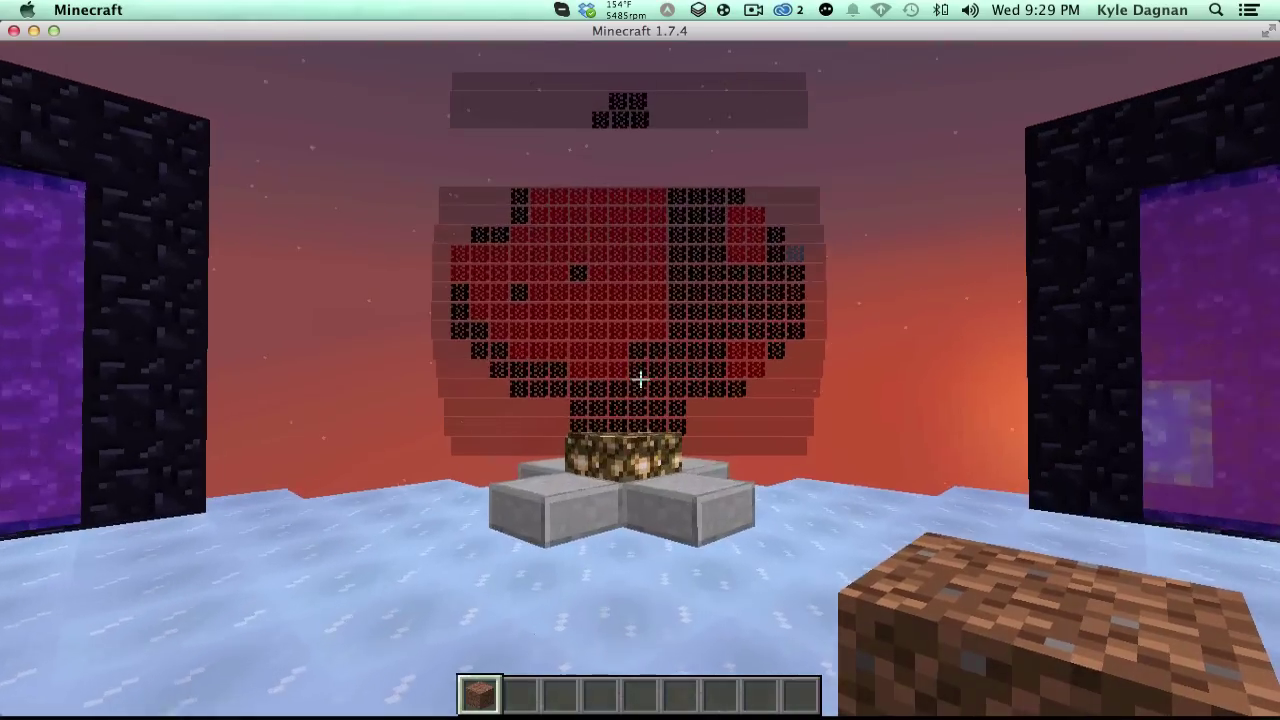
Step: List the active holograms with /holo info and preview the listed entries to identify each one
{"action": "key", "text": "w"}
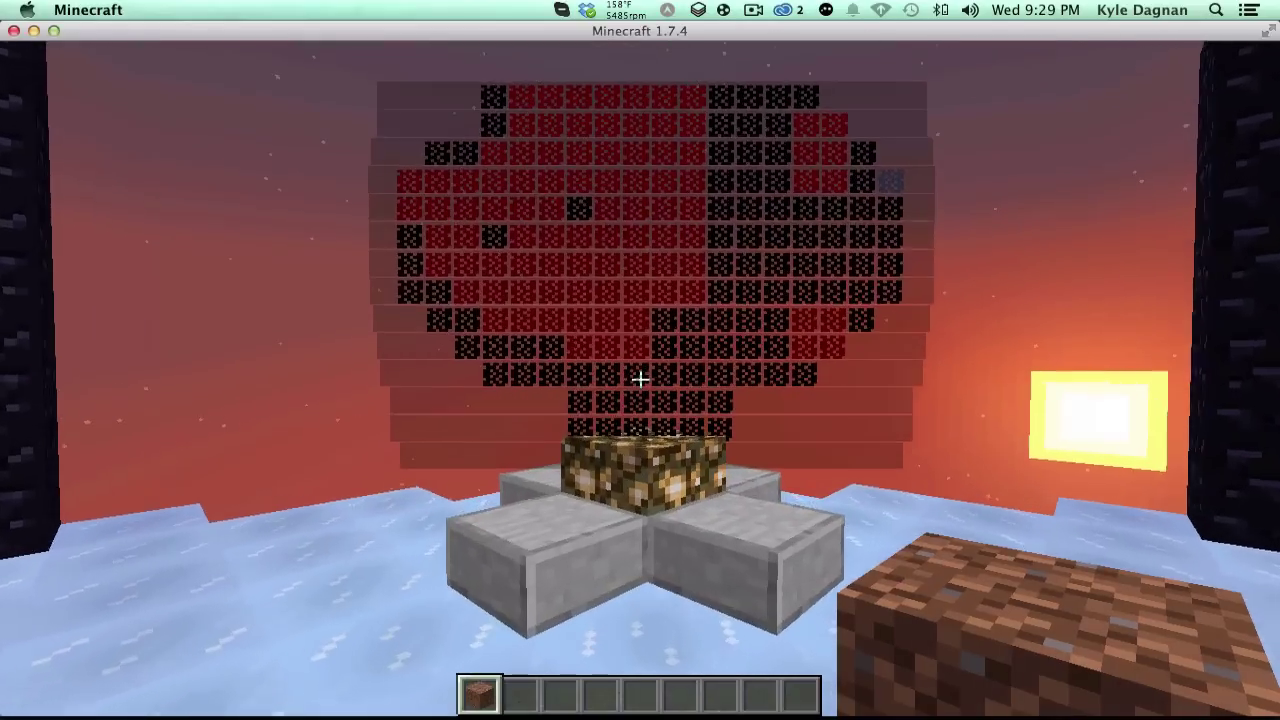
{"action": "key", "text": "slash"}
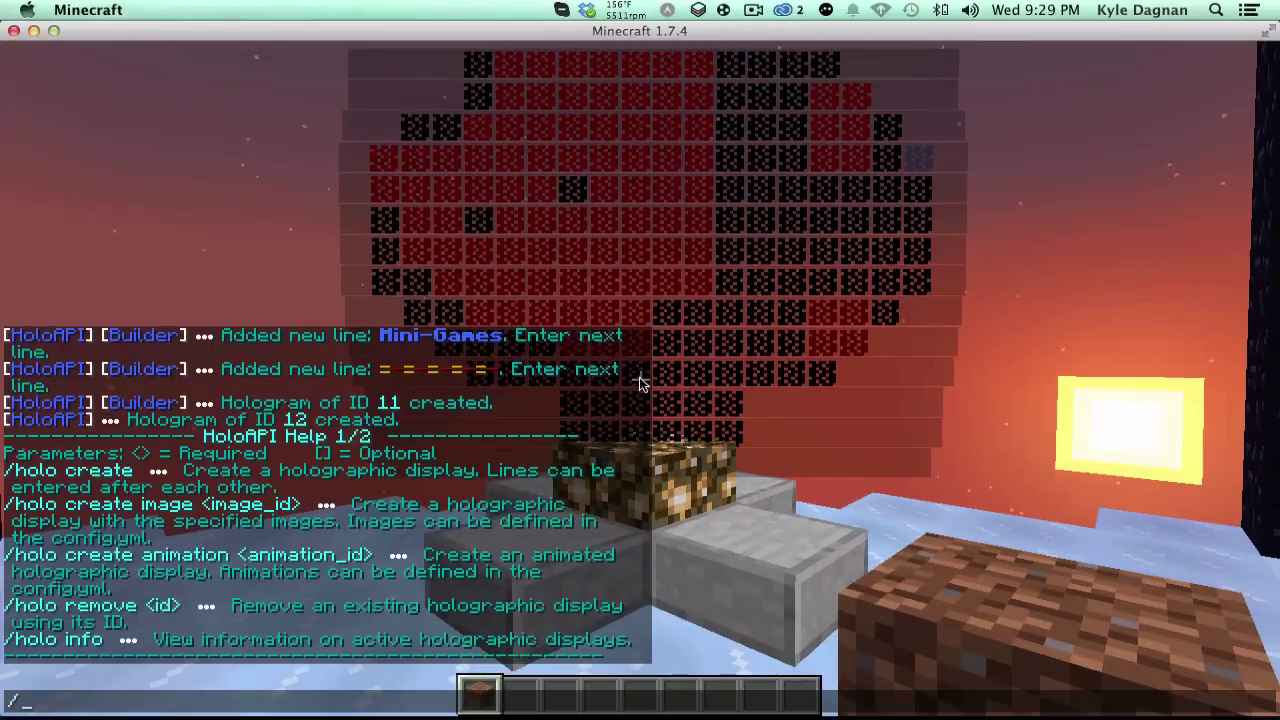
{"action": "type", "text": "holo info"}
{"action": "key", "text": "Return"}
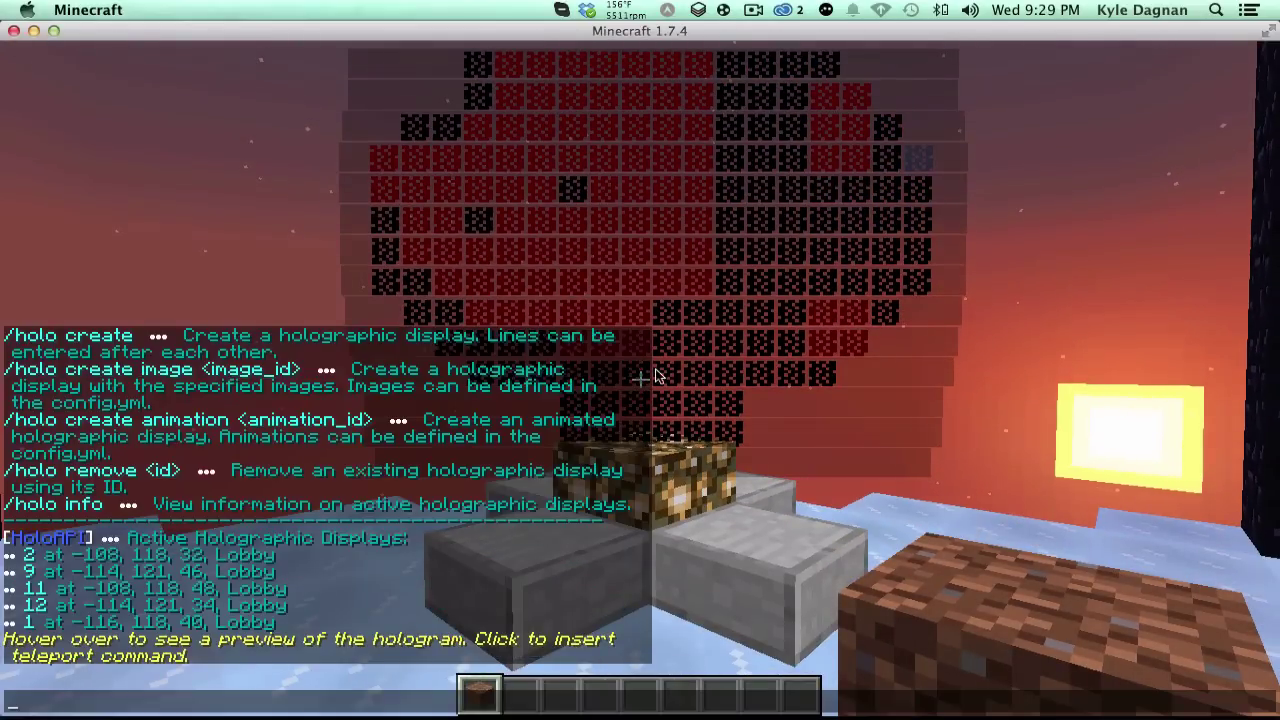
{"action": "key", "text": "w"}
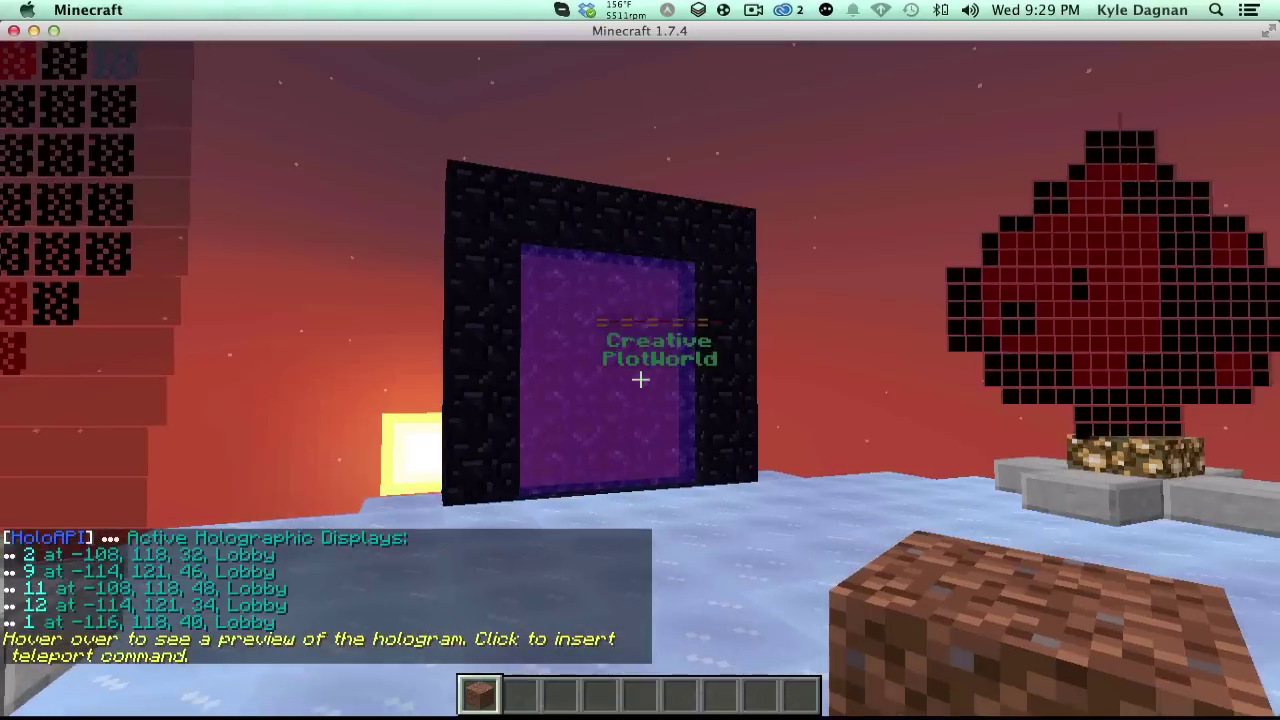
{"action": "key", "text": "t"}
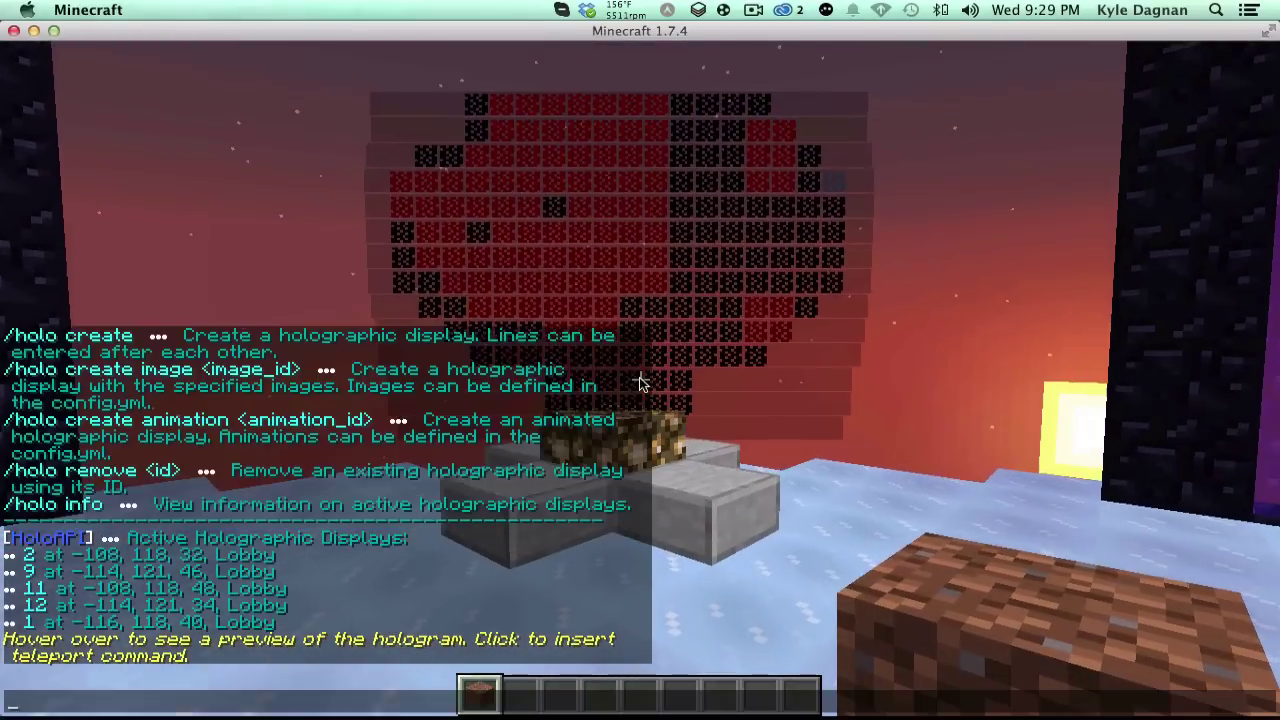
{"action": "mouse_move", "coordinate": [36, 613]}
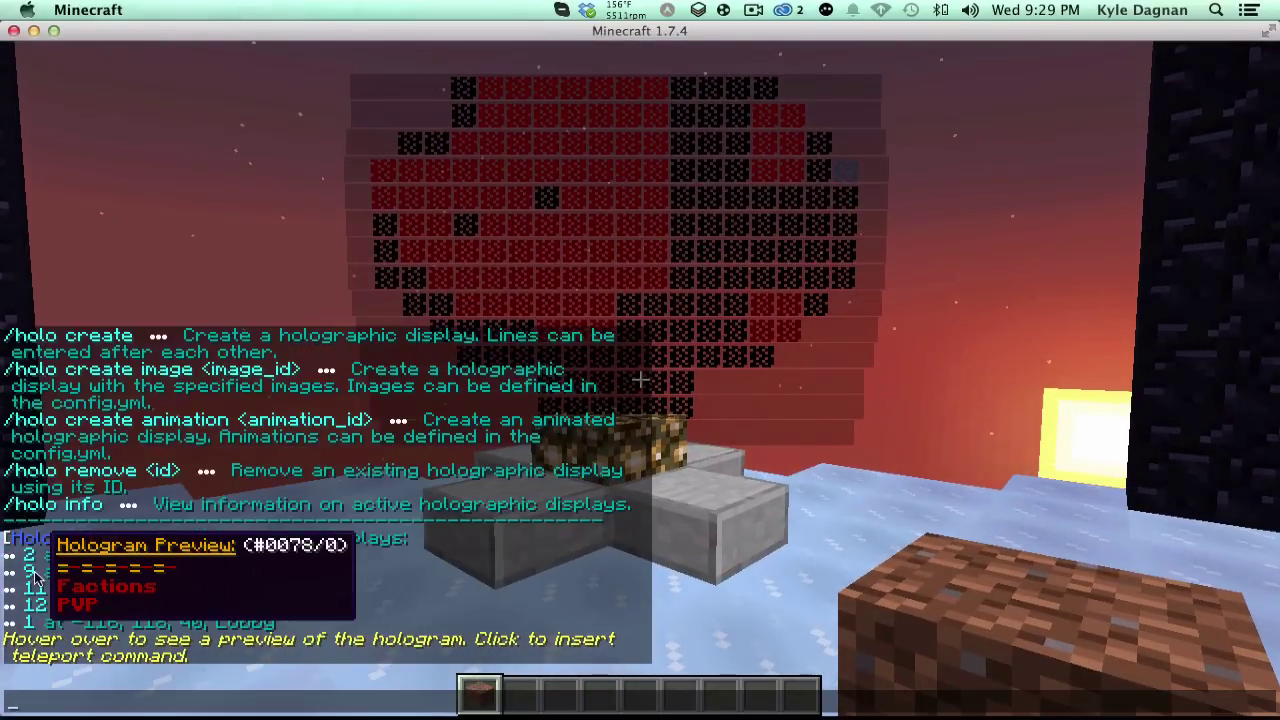
{"action": "mouse_move", "coordinate": [35, 581]}
{"action": "mouse_move", "coordinate": [37, 556]}
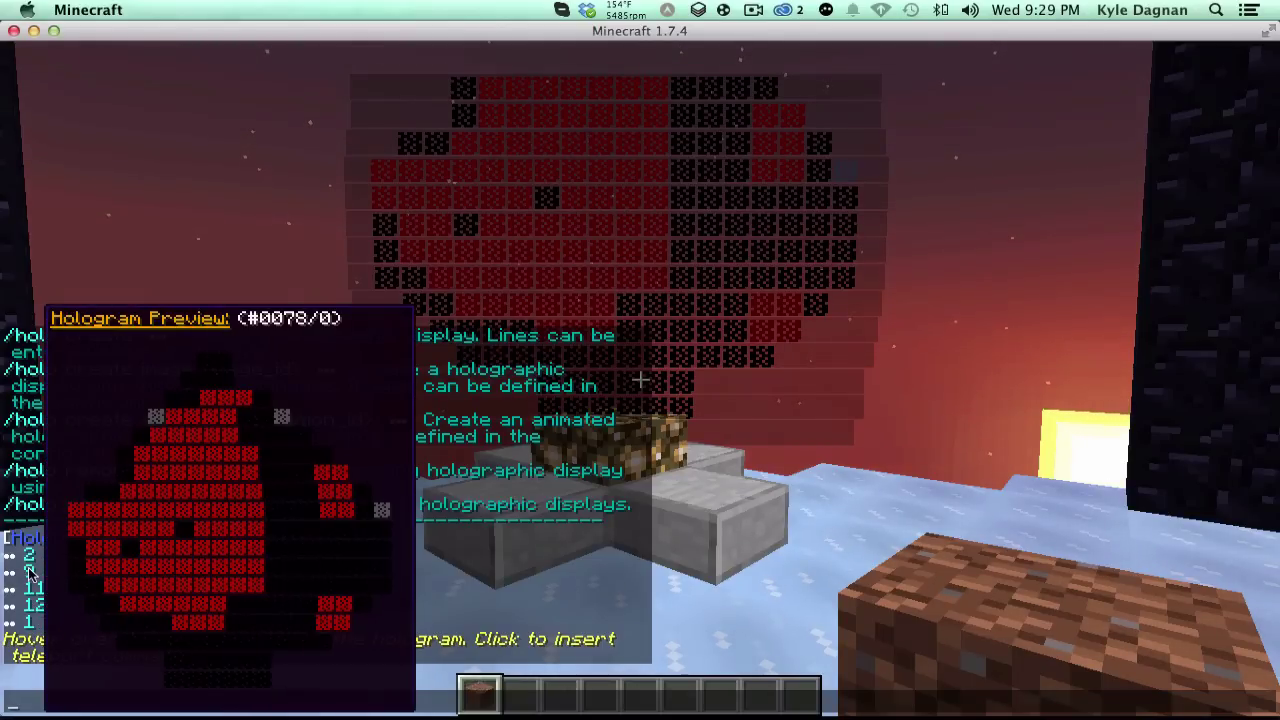
Step: Remove the redstone image hologram with ID 9 above the glowstone pedestal using /holo remove
{"action": "mouse_move", "coordinate": [110, 556]}
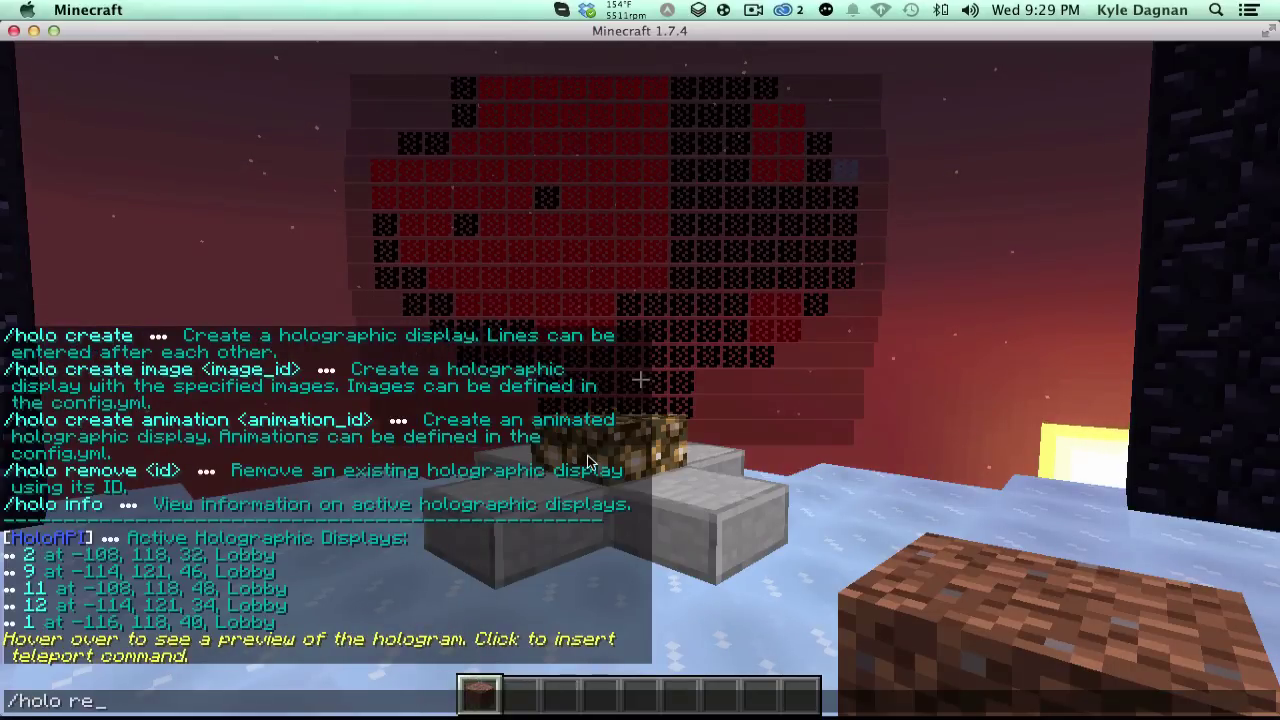
{"action": "key", "text": "Return"}
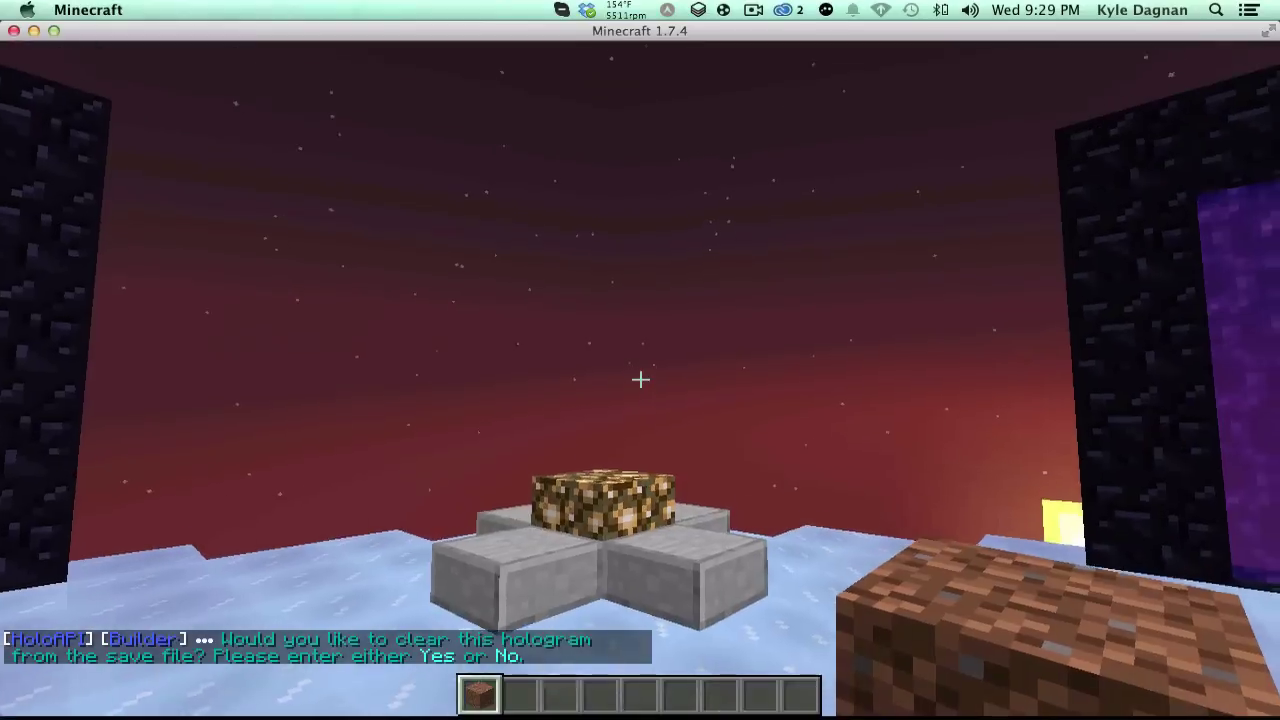
{"action": "key", "text": "t"}
{"action": "key", "text": "Escape"}
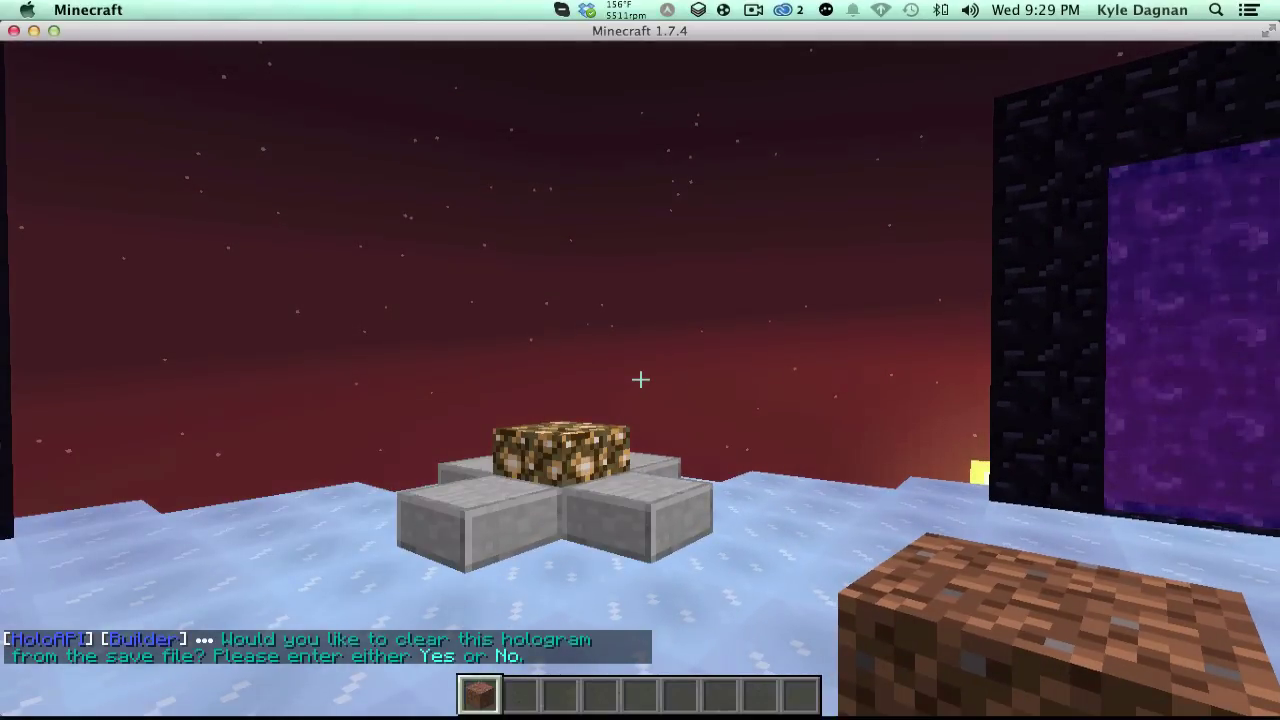
Step: Answer yes in chat to clear hologram 9 from the save file and look at the empty pedestal
{"action": "key", "text": "w"}
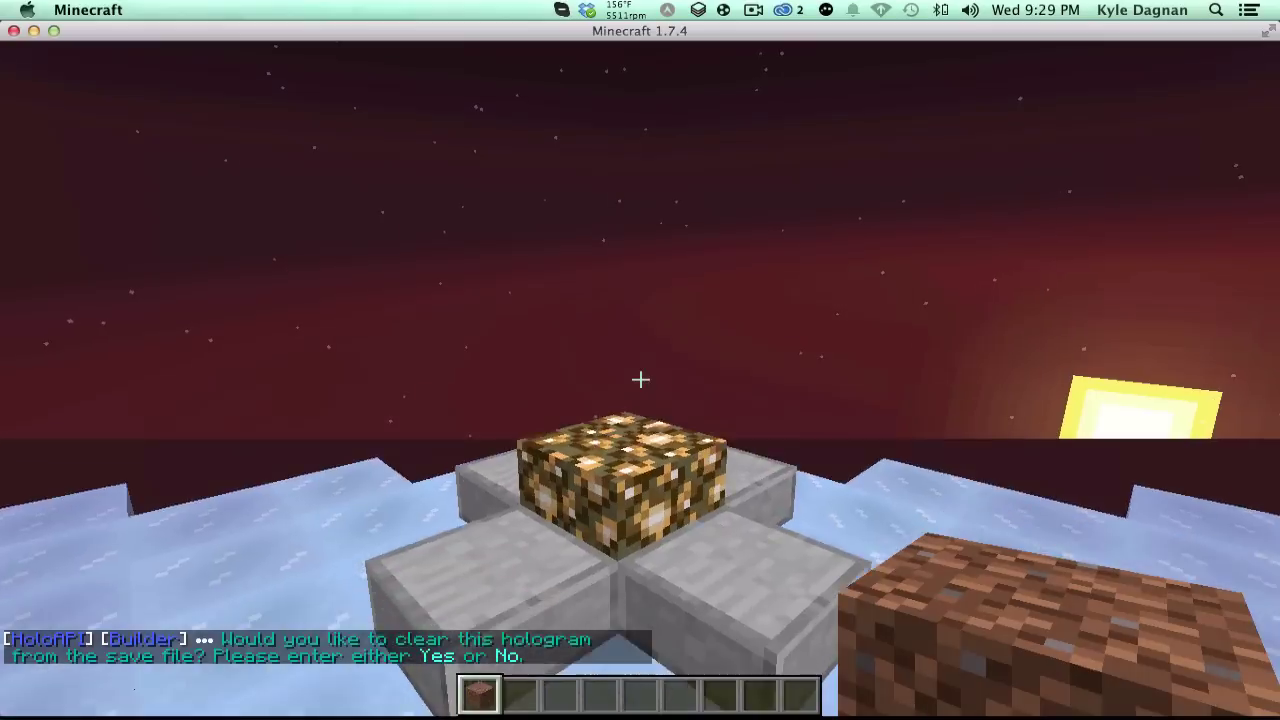
{"action": "key", "text": "shift"}
{"action": "key", "text": "s"}
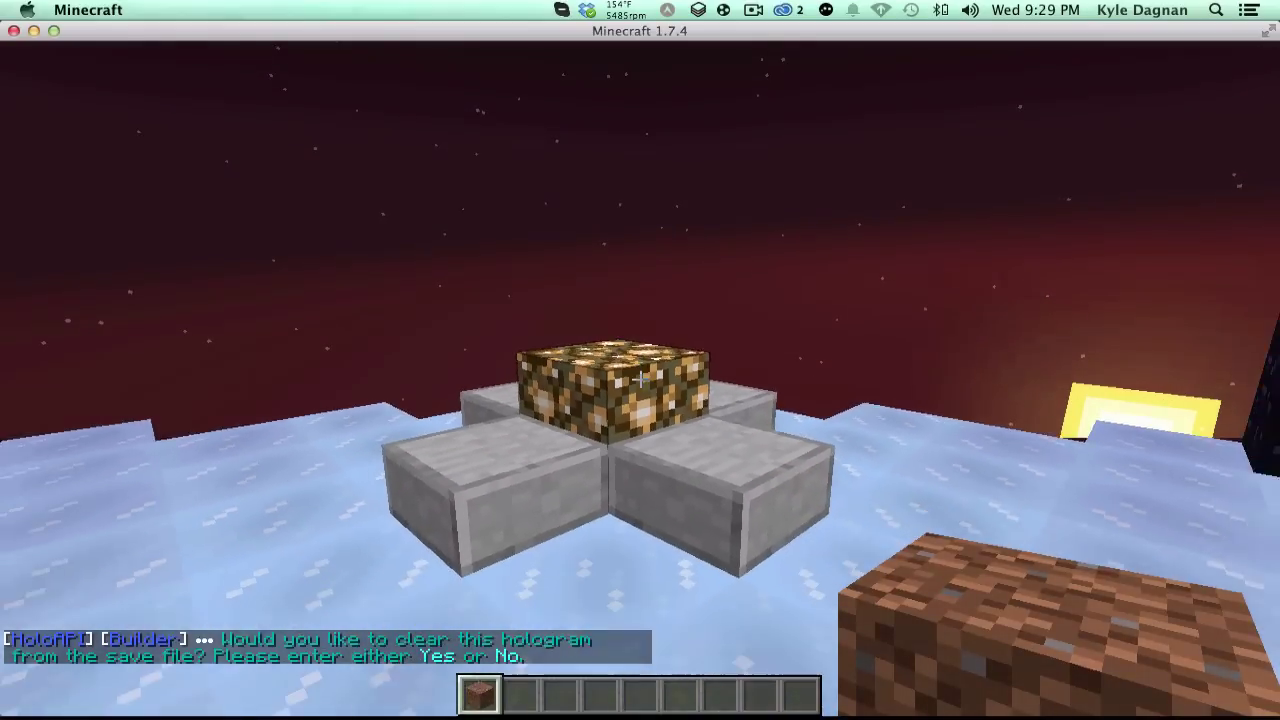
{"action": "key", "text": "s"}
{"action": "key", "text": "Tab"}
{"action": "key", "text": "t"}
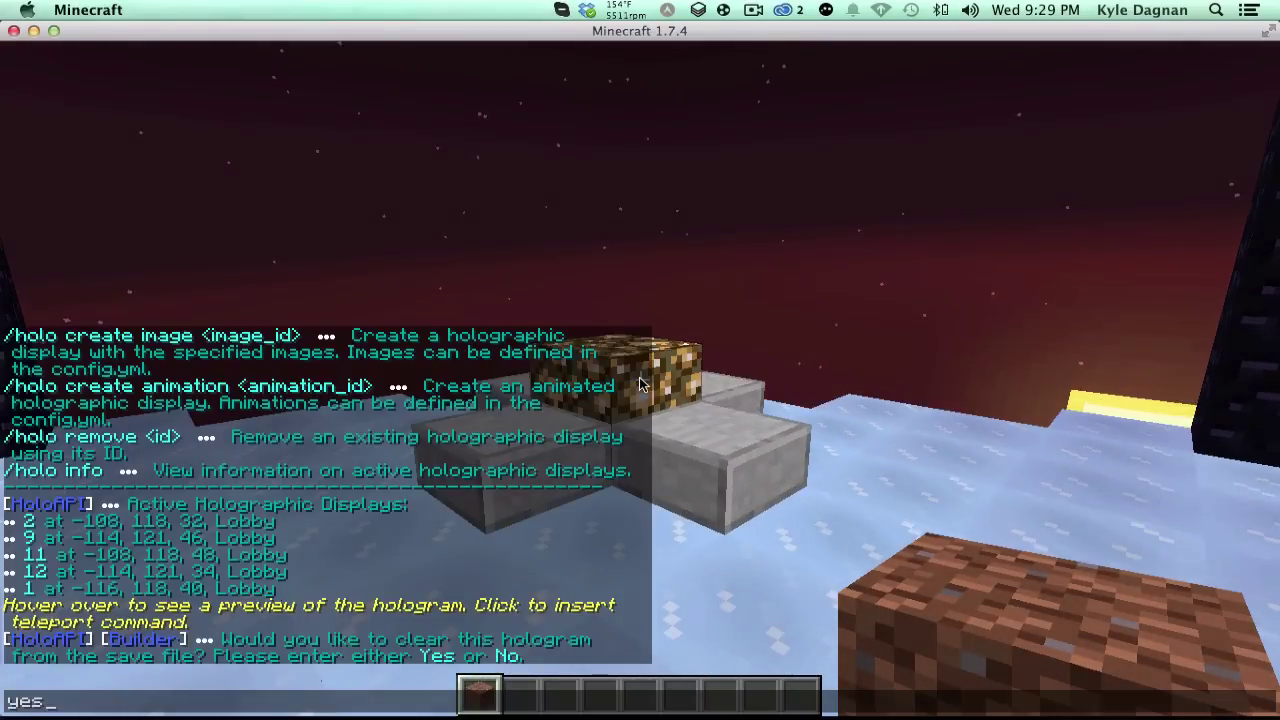
{"action": "key", "text": "Return"}
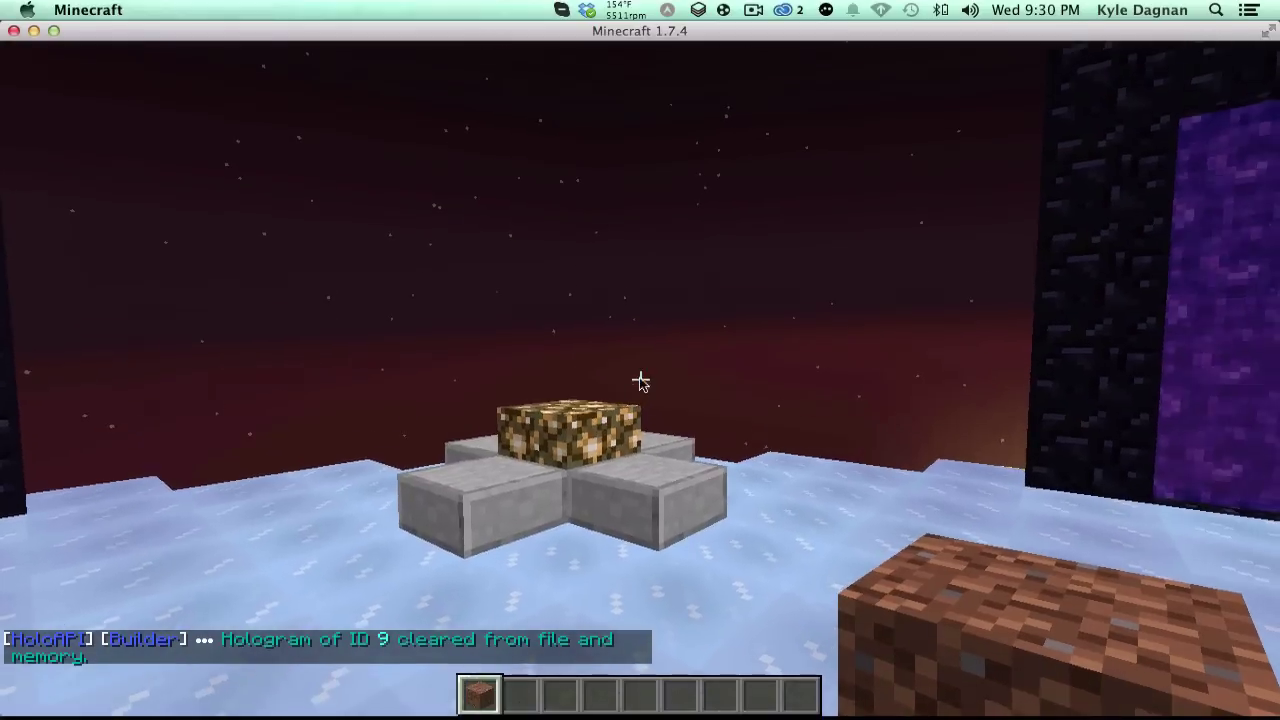
{"action": "key", "text": "t"}
{"action": "key", "text": "Escape"}
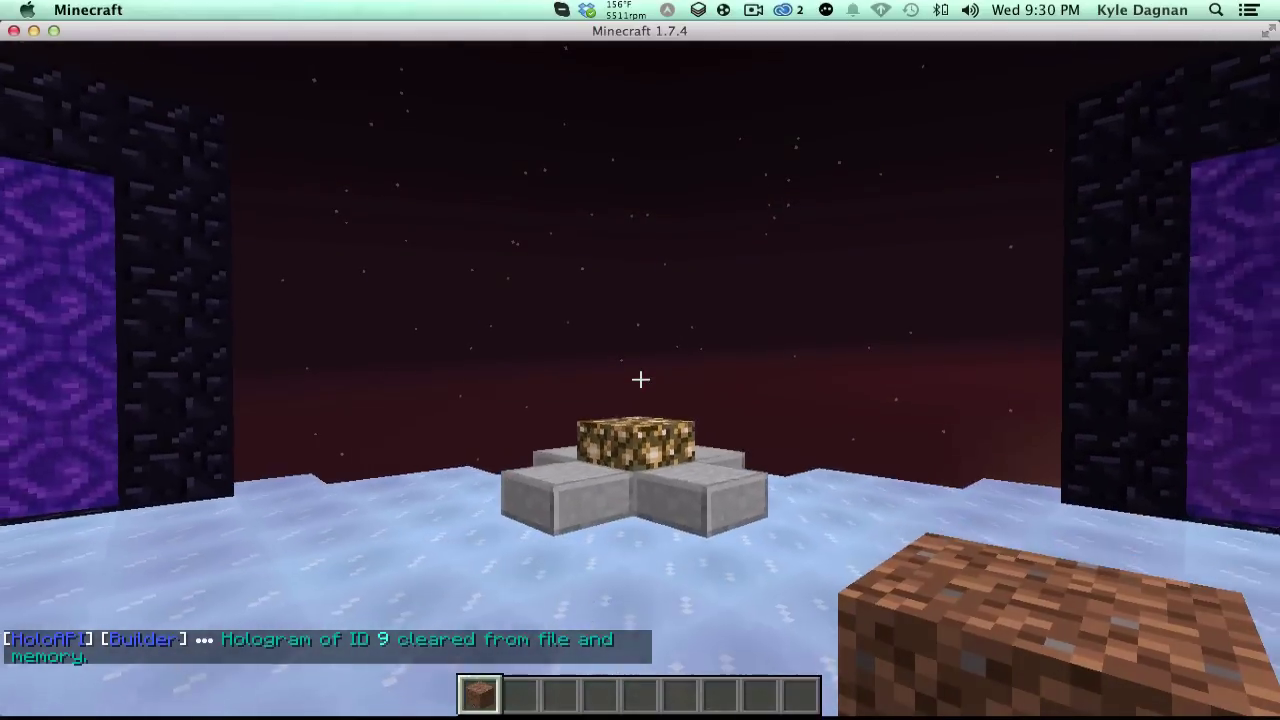
Step: Run /holo help 2 to review the second page of HoloAPI commands
{"action": "key", "text": "t"}
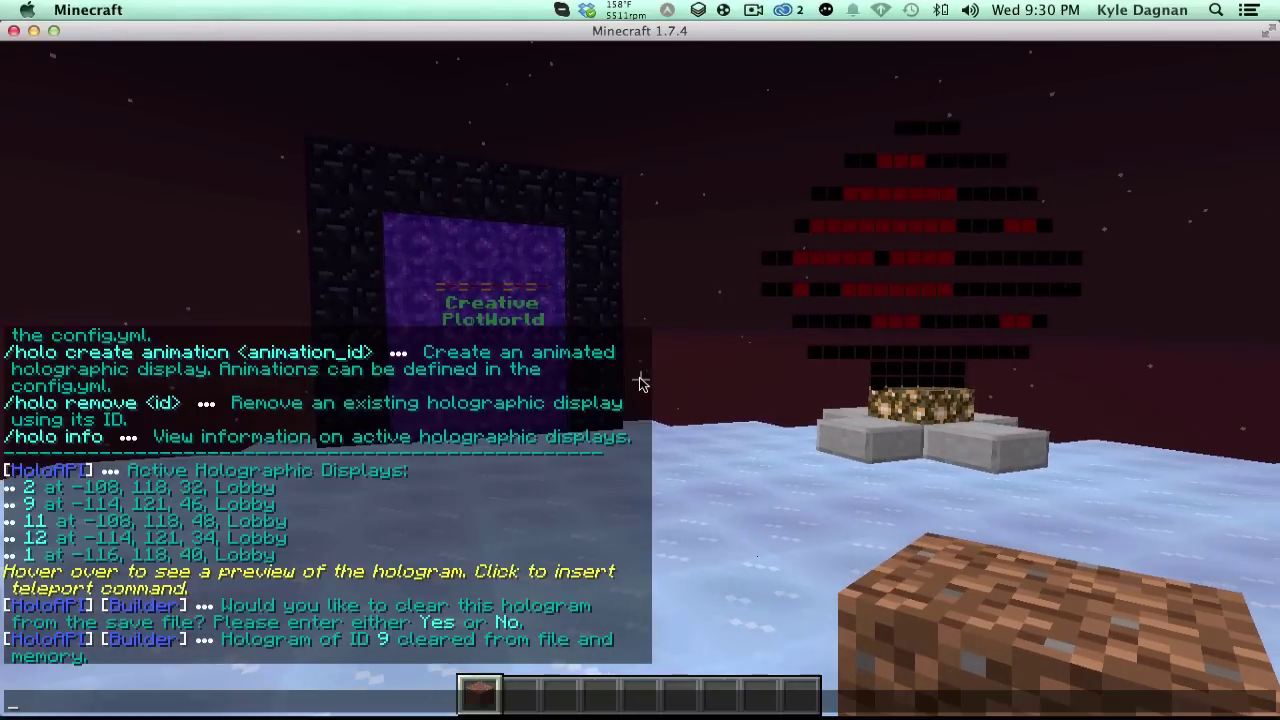
{"action": "type", "text": "/holo help 2"}
{"action": "key", "text": "Return"}
{"action": "key", "text": "Escape"}
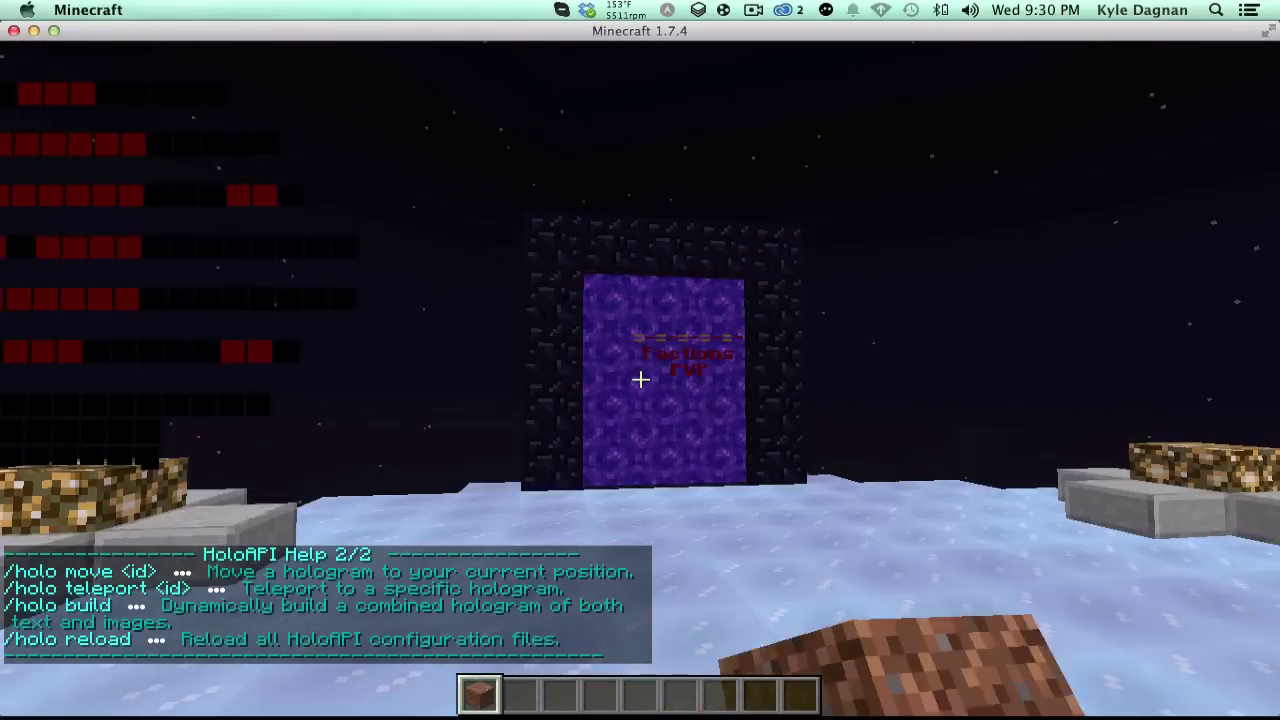
Step: Stack dirt blocks in front of another portal and relocate the Factions PVP hologram there with /holo move
{"action": "key", "text": "t"}
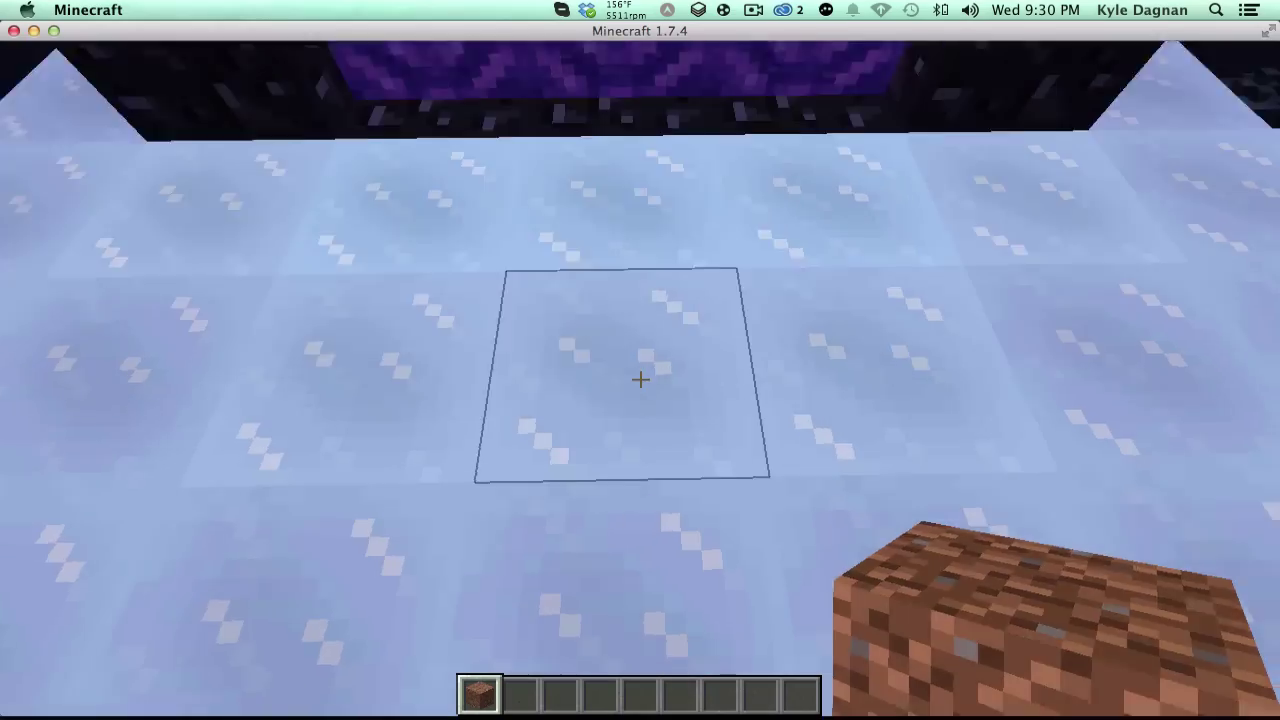
{"action": "right_click", "coordinate": [640, 379]}
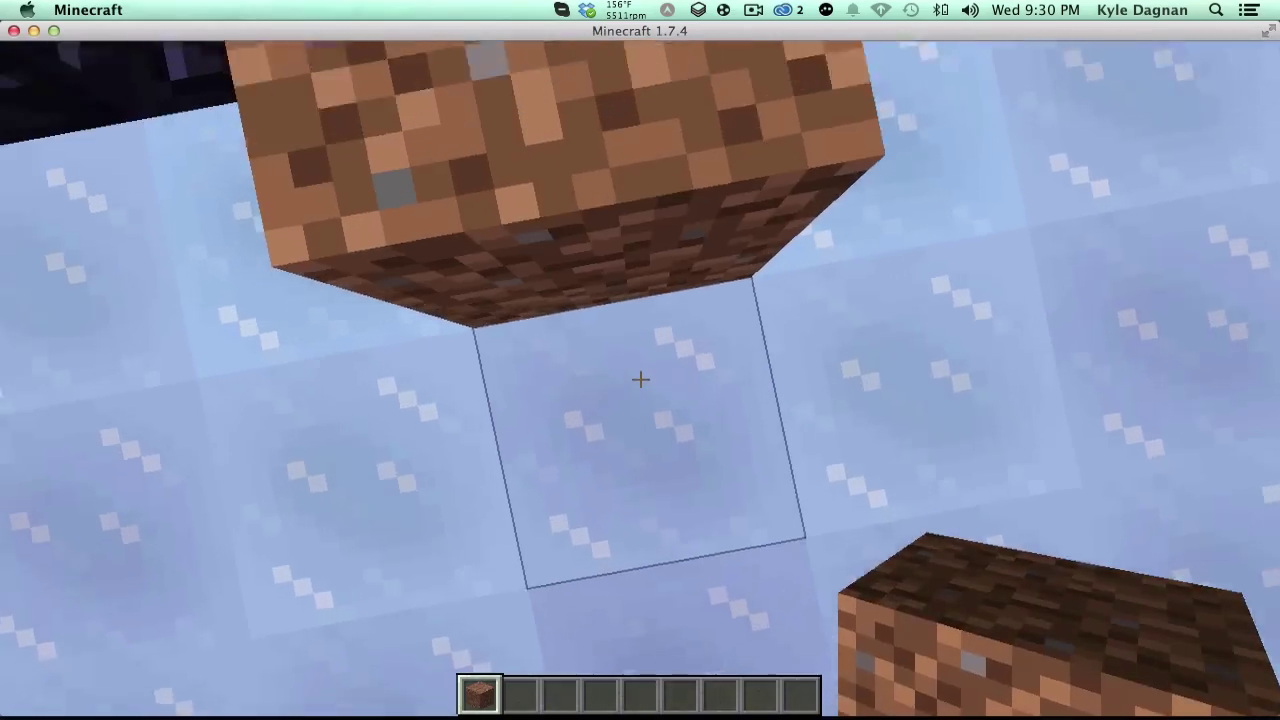
{"action": "right_click", "coordinate": [640, 379]}
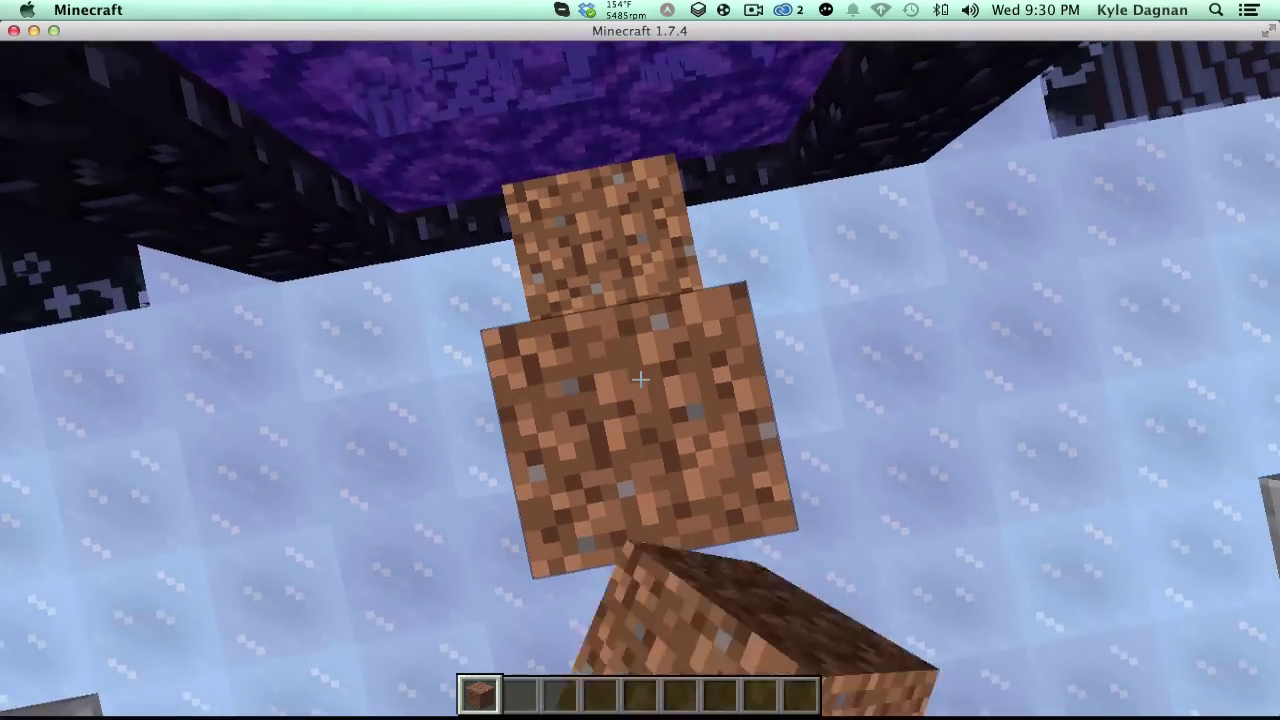
{"action": "key", "text": "slash"}
{"action": "type", "text": "holo move"}
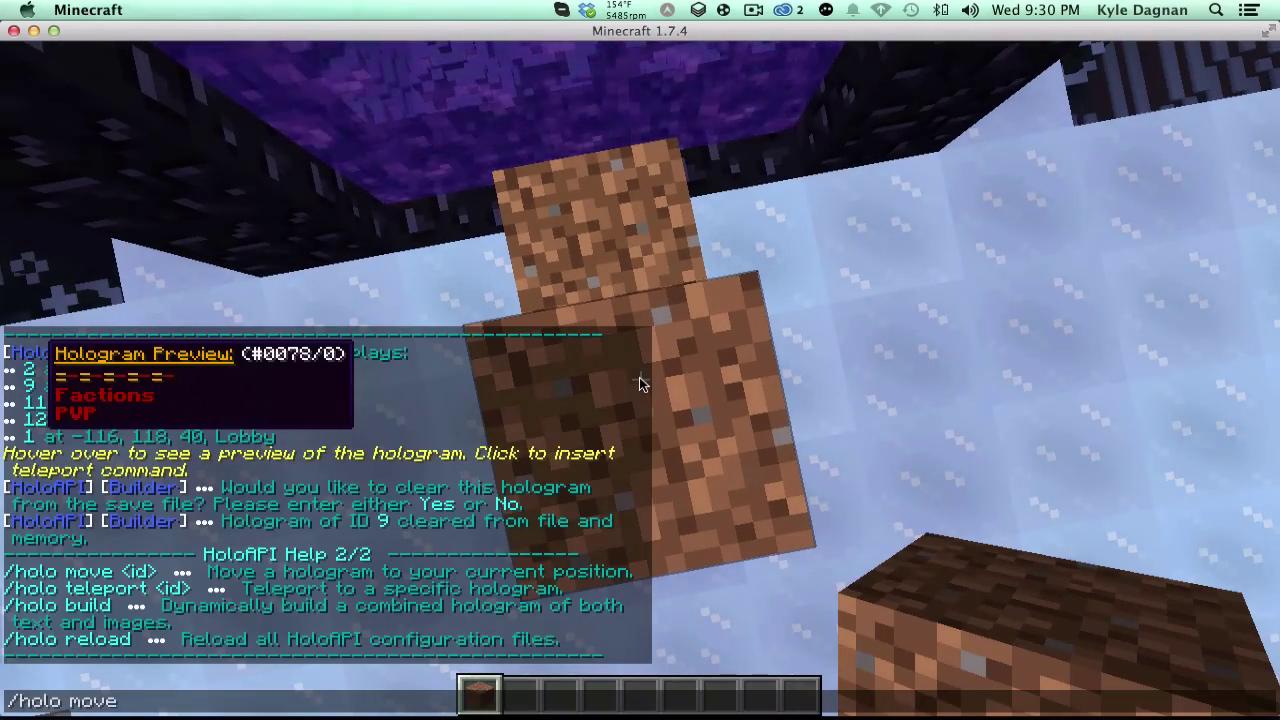
{"action": "key", "text": "Return"}
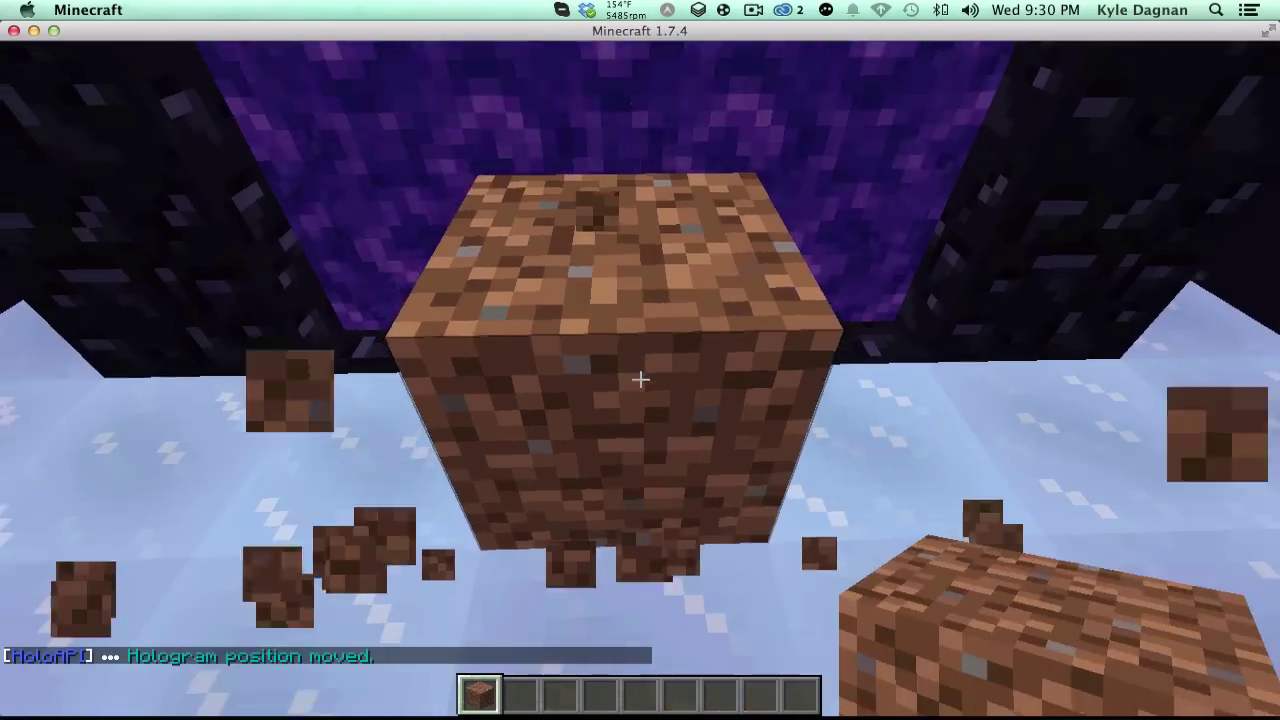
Step: Break the dirt blocks and look at the Factions PVP hologram's new and former portals
{"action": "left_click", "coordinate": [640, 379]}
{"action": "key", "text": "s"}
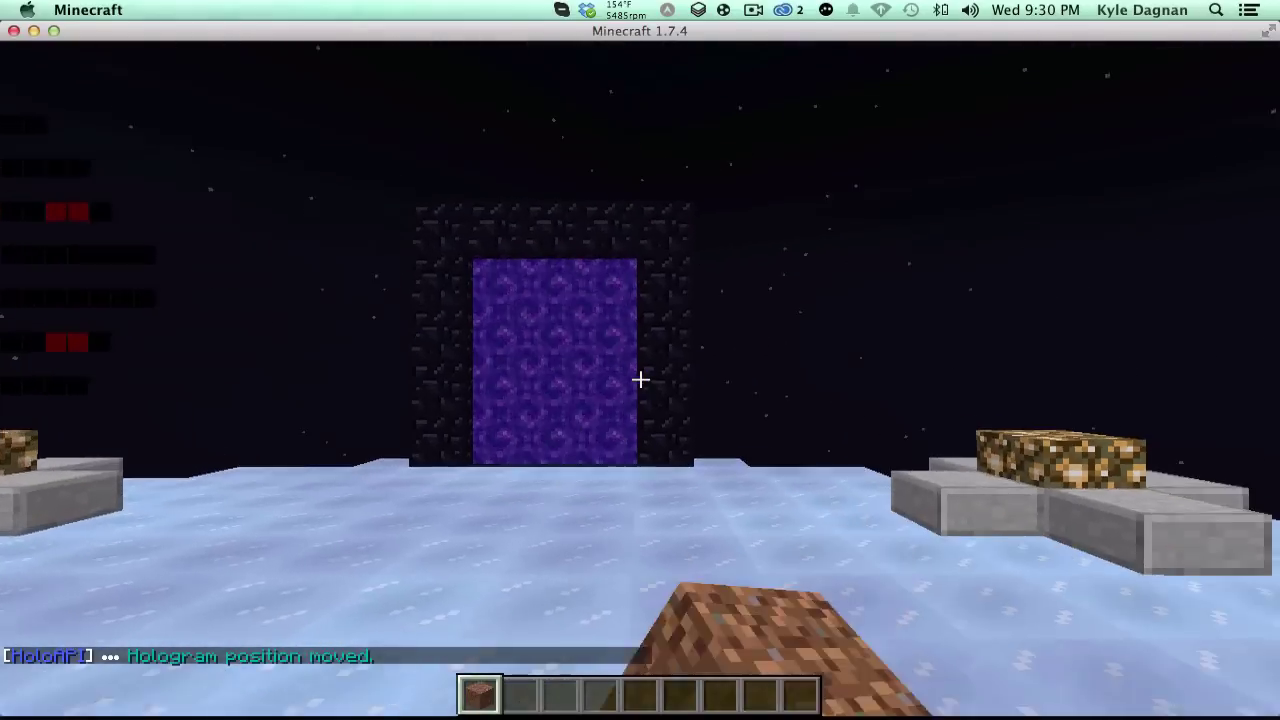
{"action": "key", "text": "t"}
{"action": "key", "text": "Escape"}
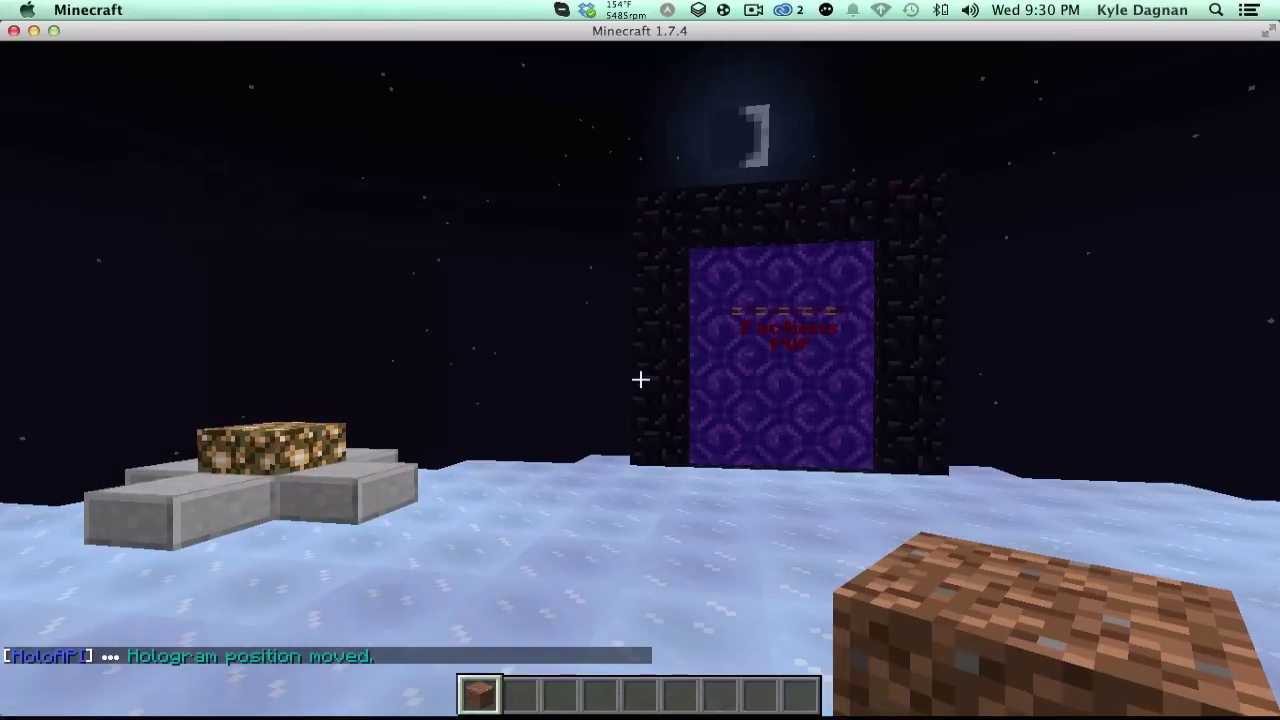
{"action": "key", "text": "t"}
{"action": "key", "text": "Escape"}
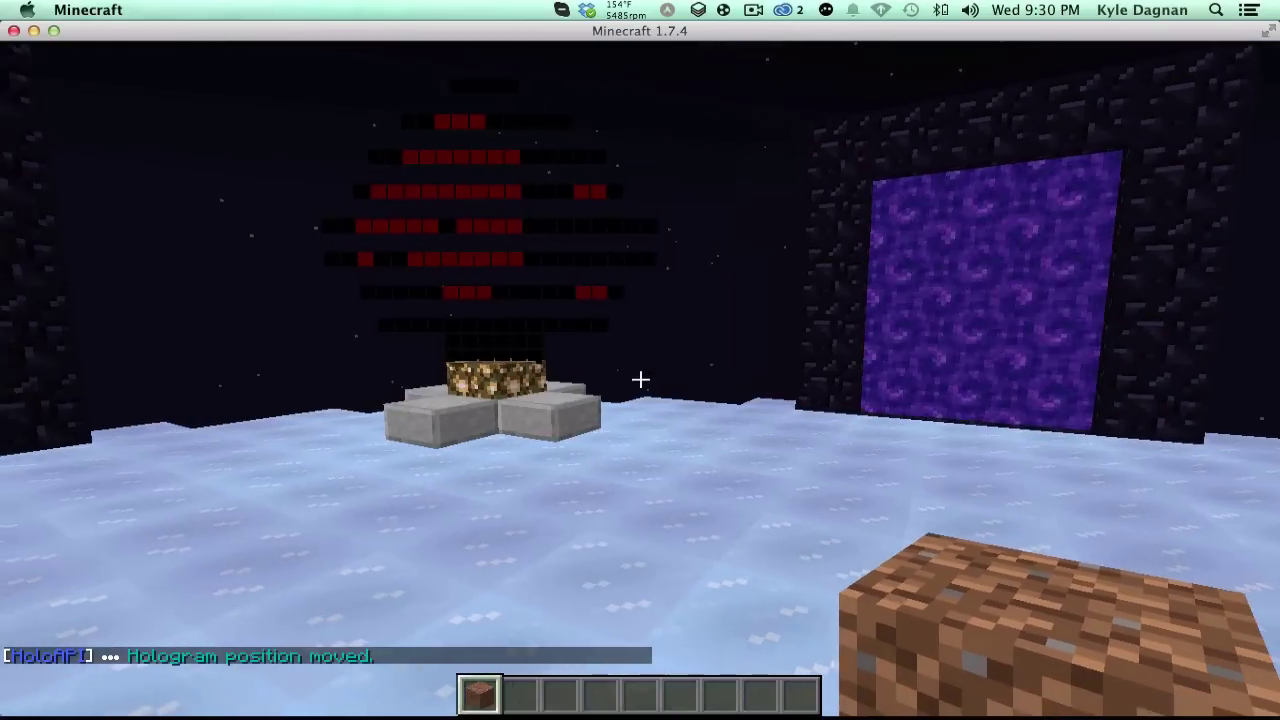
Step: Teleport to the Factions PVP hologram with /holo teleport 2 and try to dismiss the missed-call notification
{"action": "key", "text": "slash"}
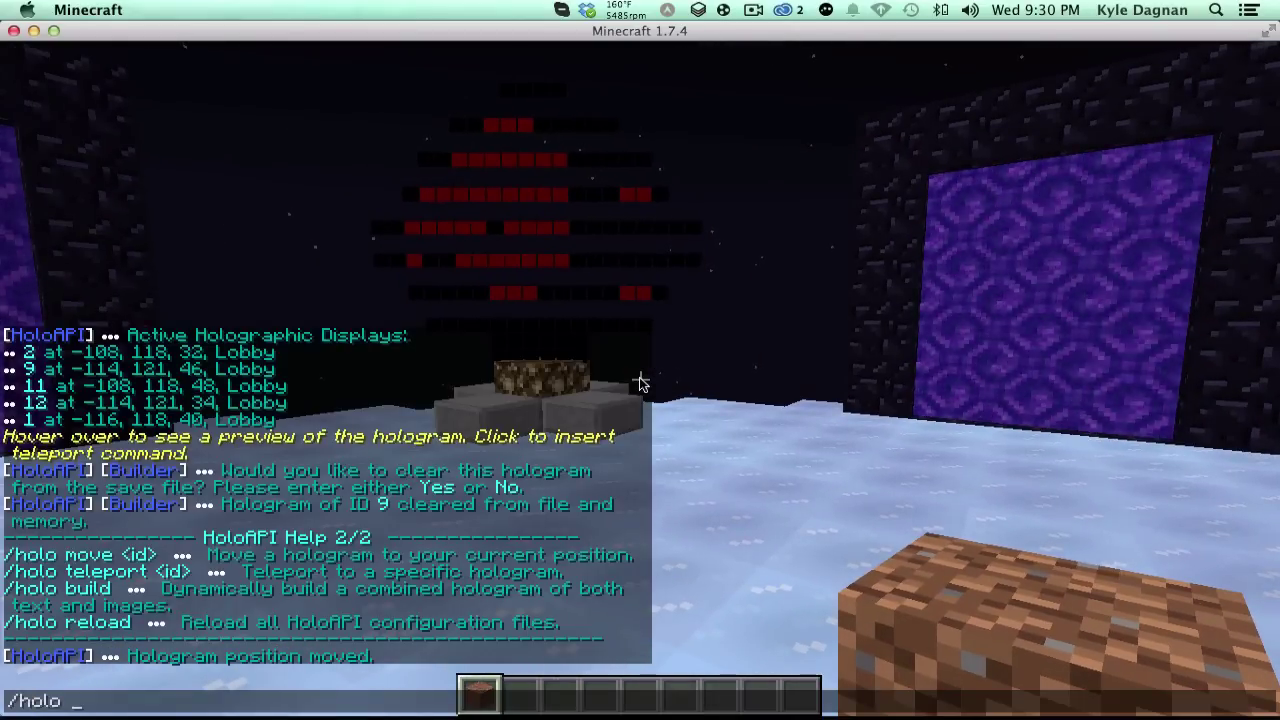
{"action": "type", "text": "holo teleport 2"}
{"action": "key", "text": "Return"}
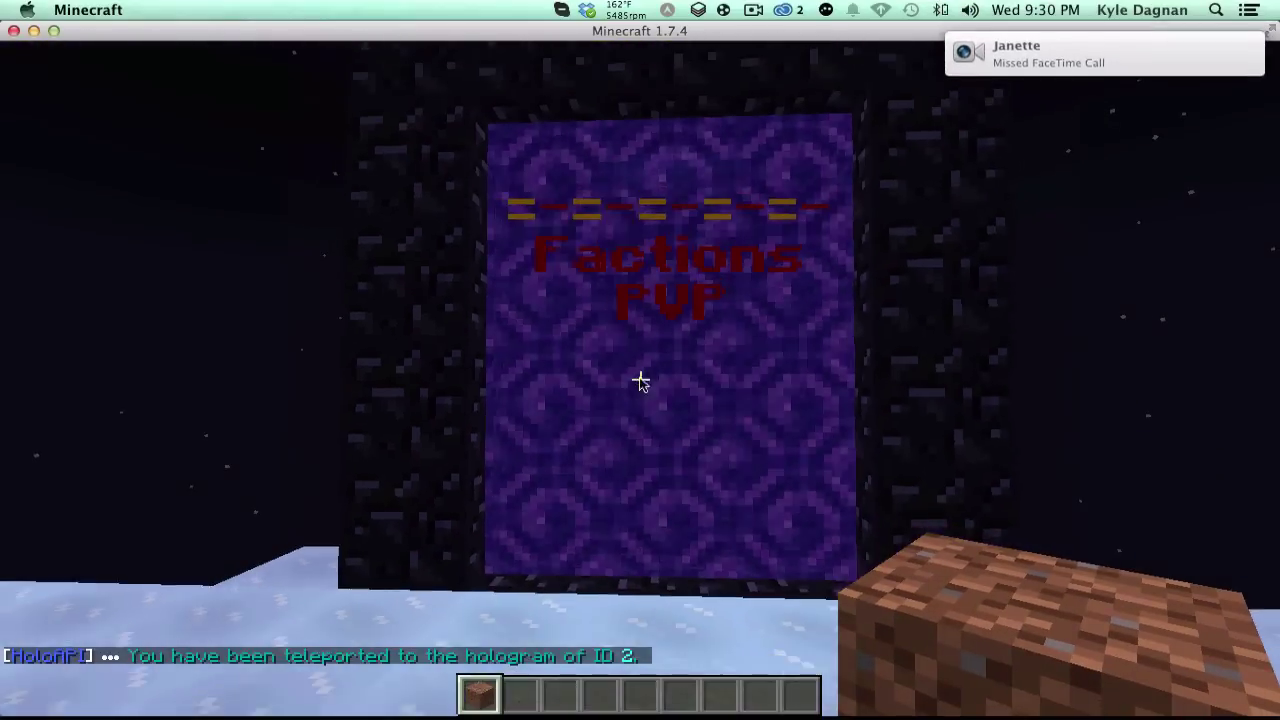
{"action": "key", "text": "t"}
{"action": "key", "text": "Escape"}
{"action": "key", "text": "t"}
{"action": "left_click", "coordinate": [1238, 72]}
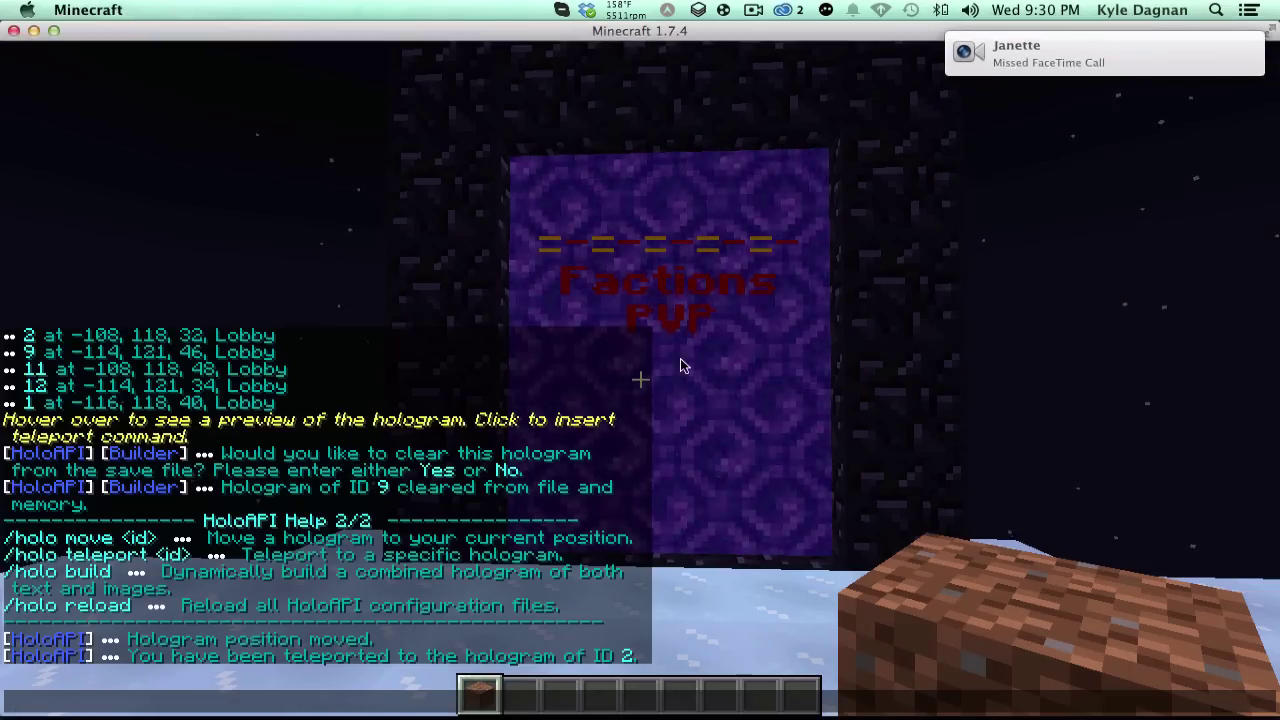
{"action": "key", "text": "Escape"}
{"action": "key", "text": "t"}
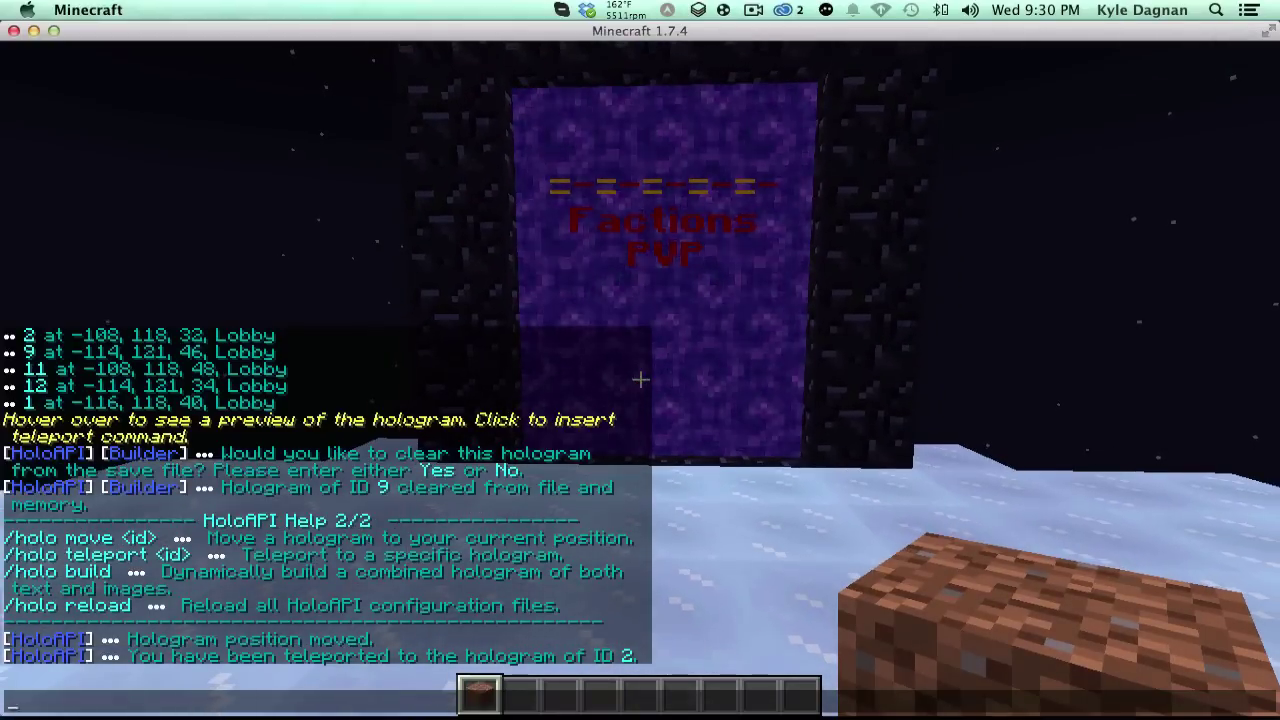
{"action": "key", "text": "Escape"}
{"action": "key", "text": "t"}
{"action": "key", "text": "Escape"}
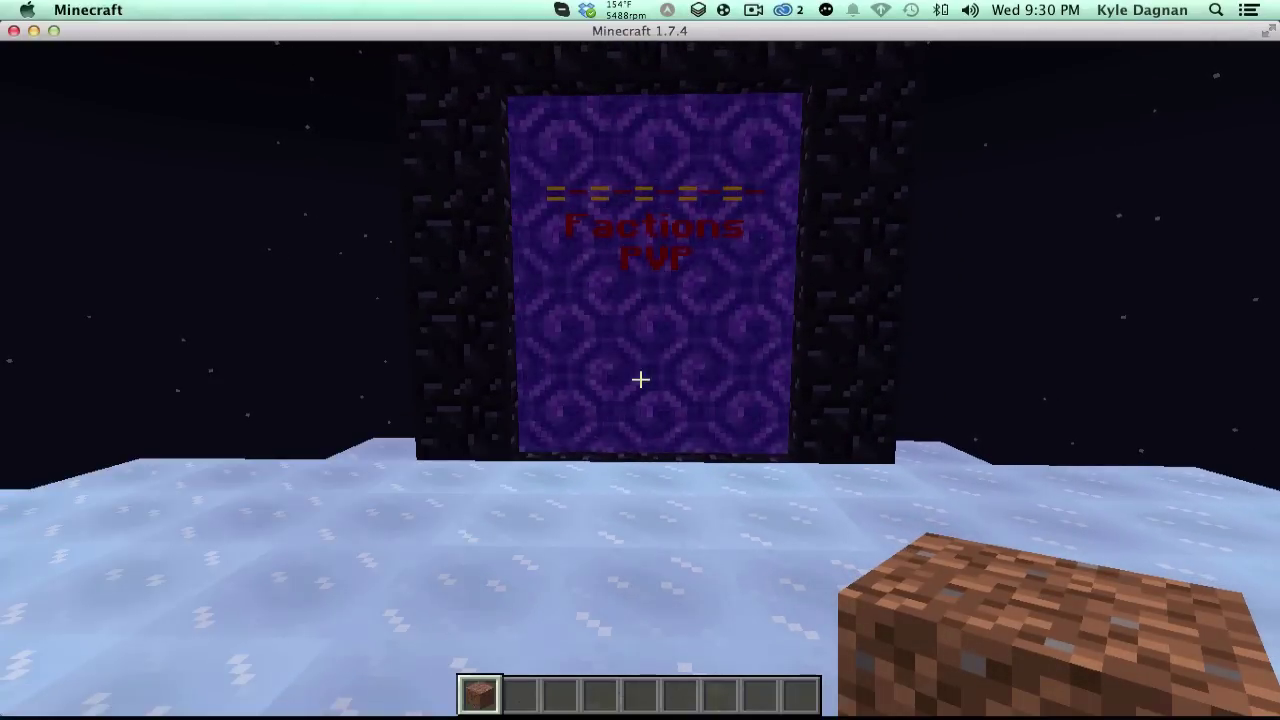
Step: Start the HoloAPI builder for a combined text and image hologram by running /holo build
{"action": "type", "text": "t/ho"}
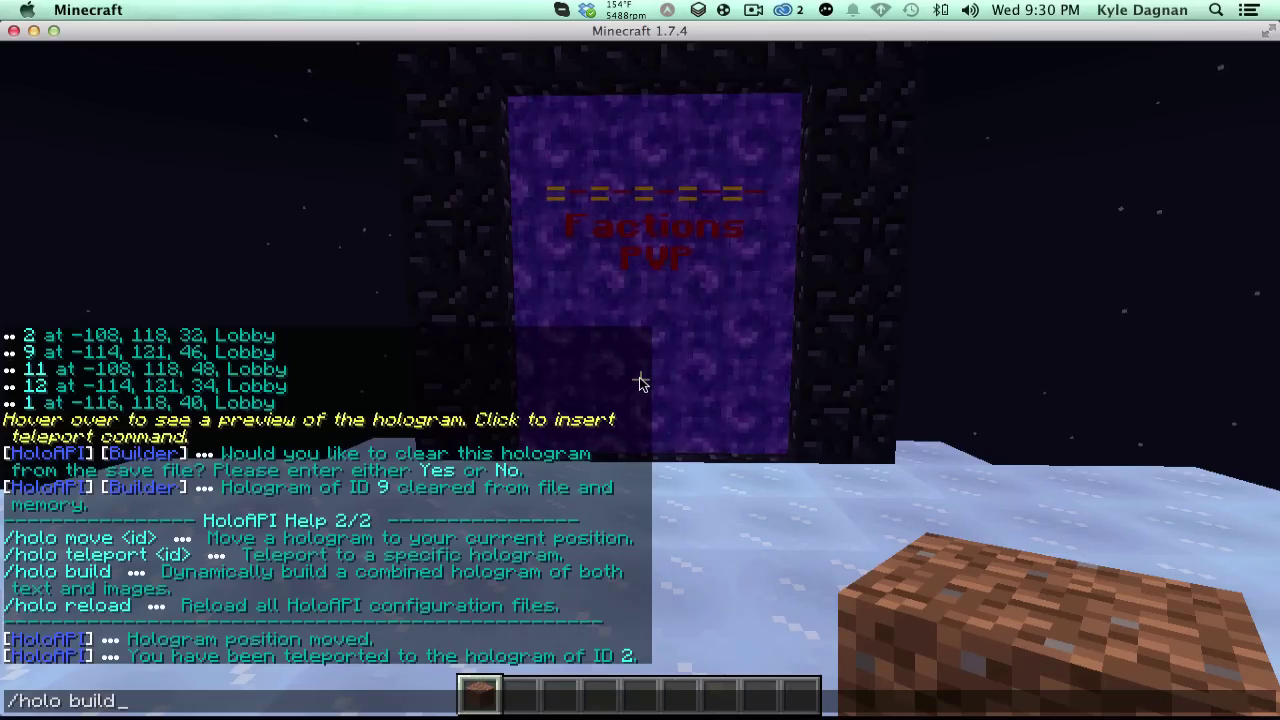
{"action": "key", "text": "Return"}
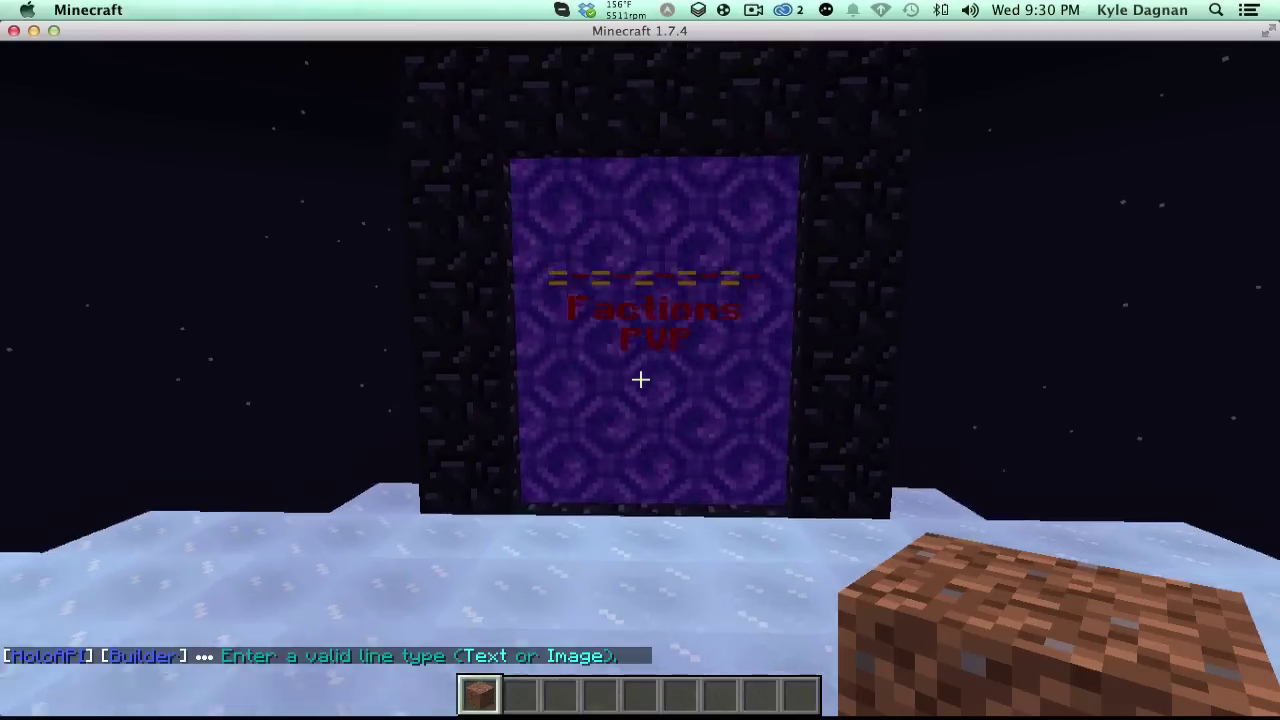
{"action": "key", "text": "t"}
{"action": "key", "text": "Up"}
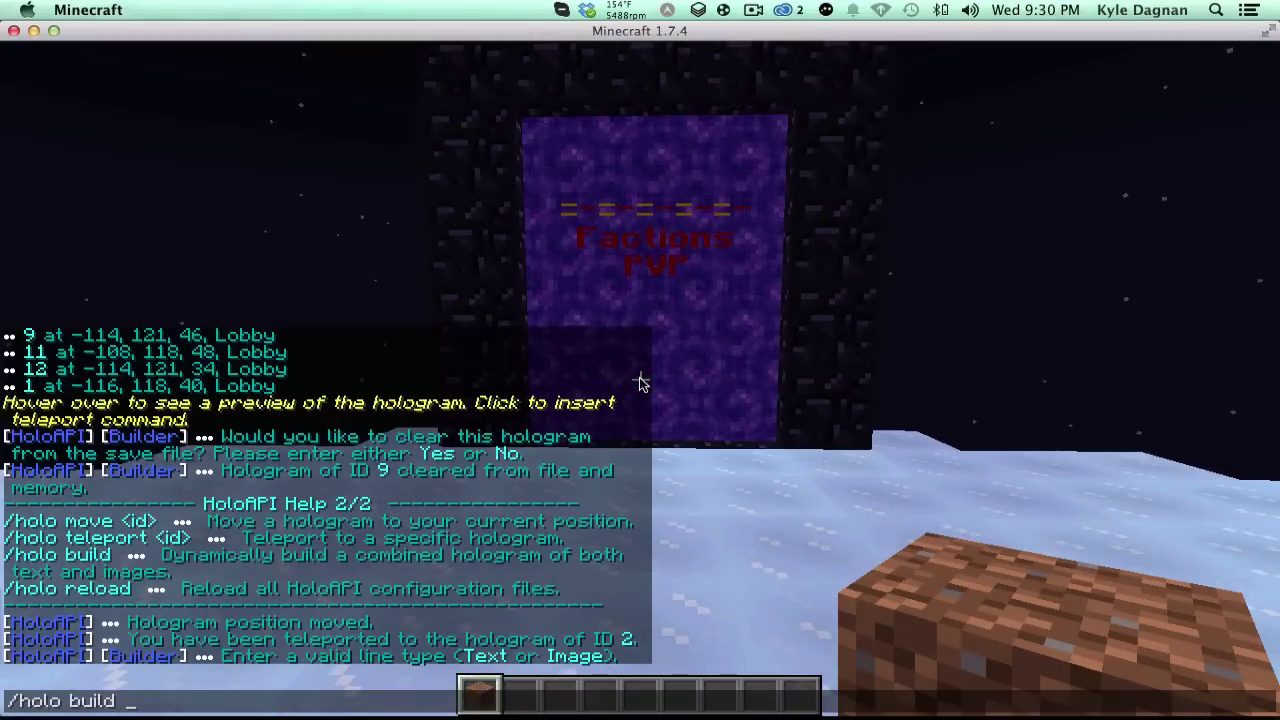
{"action": "type", "text": "text"}
{"action": "key", "text": "Return"}
{"action": "key", "text": "space"}
{"action": "key", "text": "space"}
{"action": "key", "text": "t"}
{"action": "key", "text": "Up"}
{"action": "key", "text": "Escape"}
{"action": "key", "text": "Tab"}
{"action": "key", "text": "slash"}
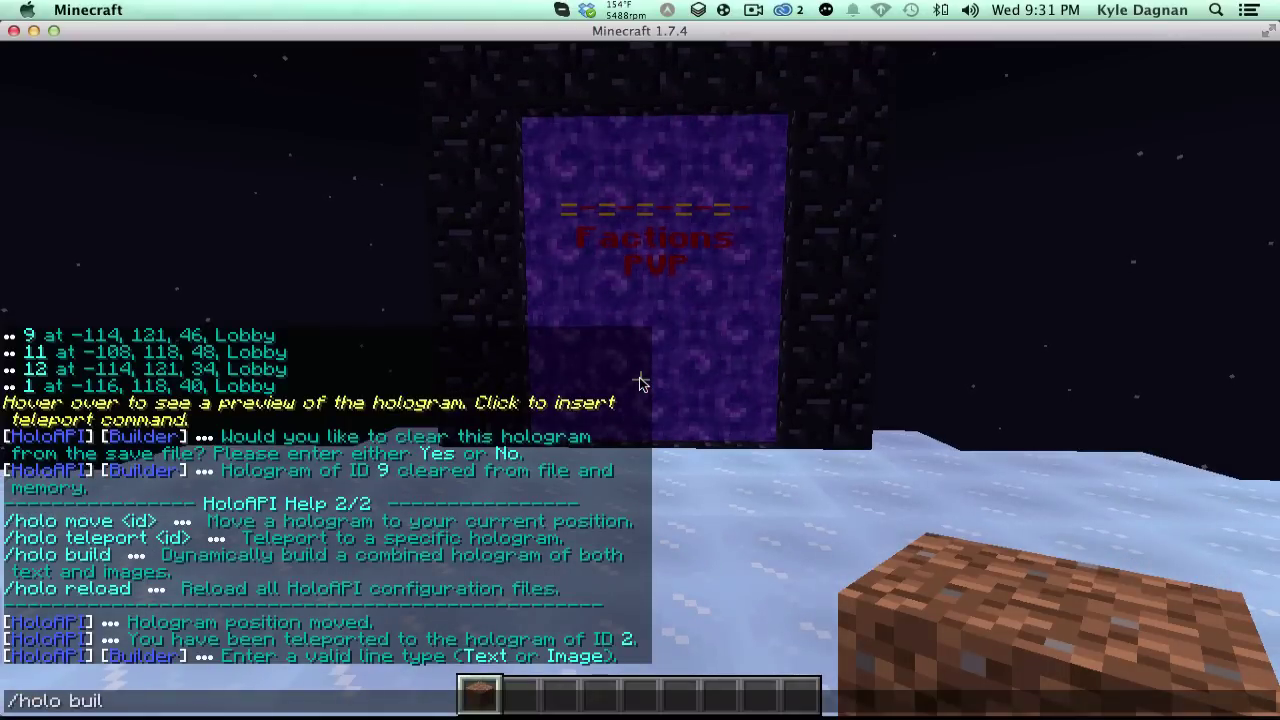
{"action": "key", "text": "Escape"}
{"action": "key", "text": "Tab"}
{"action": "key", "text": "slash"}
{"action": "type", "text": "hol"}
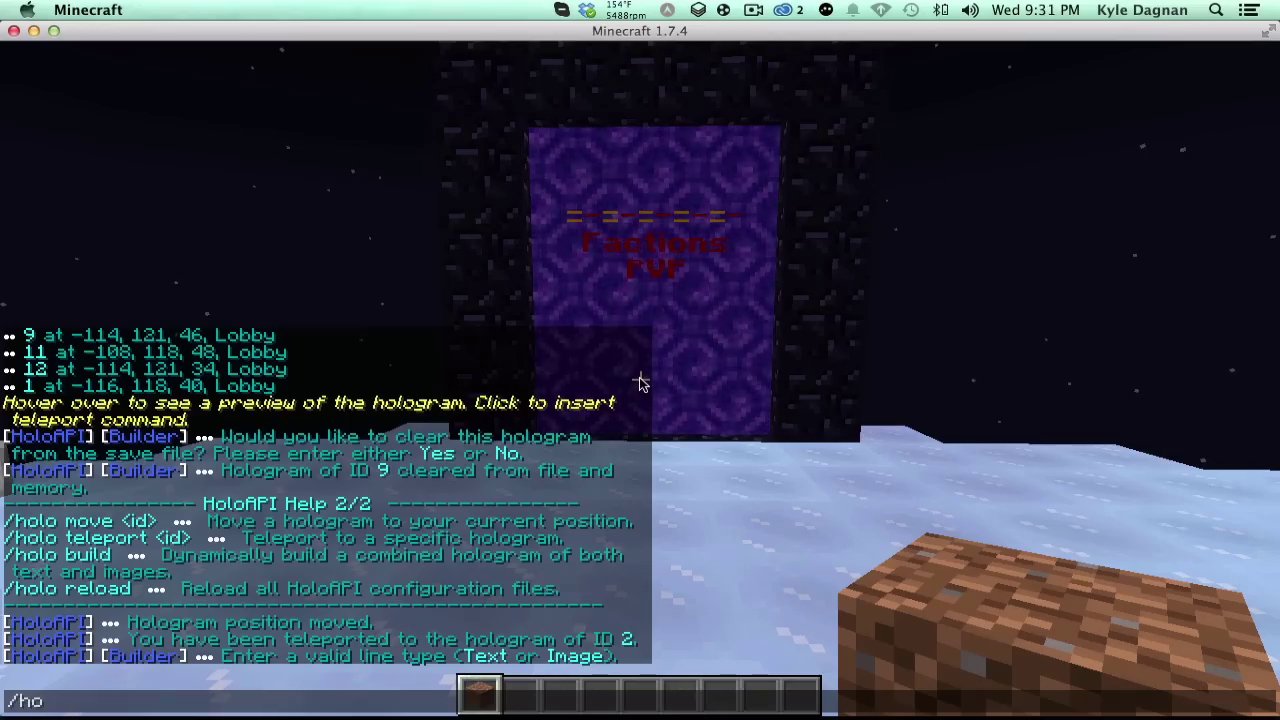
{"action": "key", "text": "Escape"}
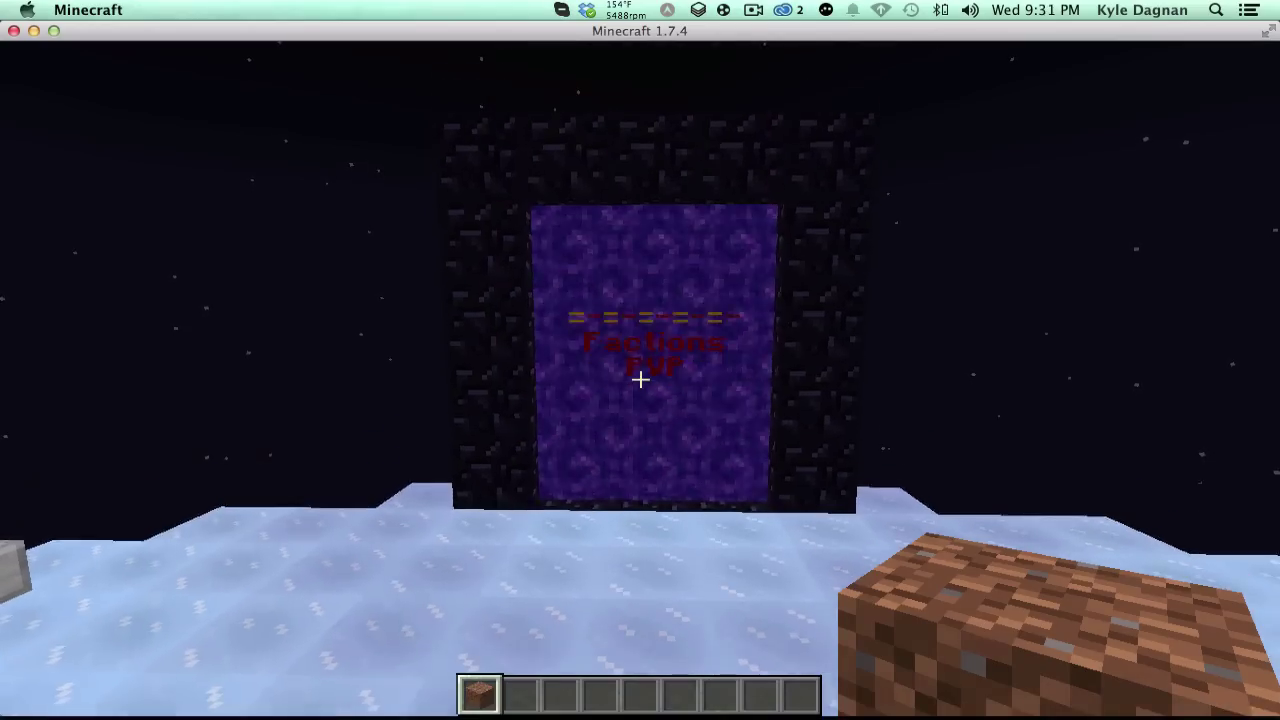
Step: Move around the lobby platform to look over the portals, their text holograms and the red-and-black pixel image
{"action": "key", "text": "s"}
{"action": "key", "text": "w"}
{"action": "key", "text": "w"}
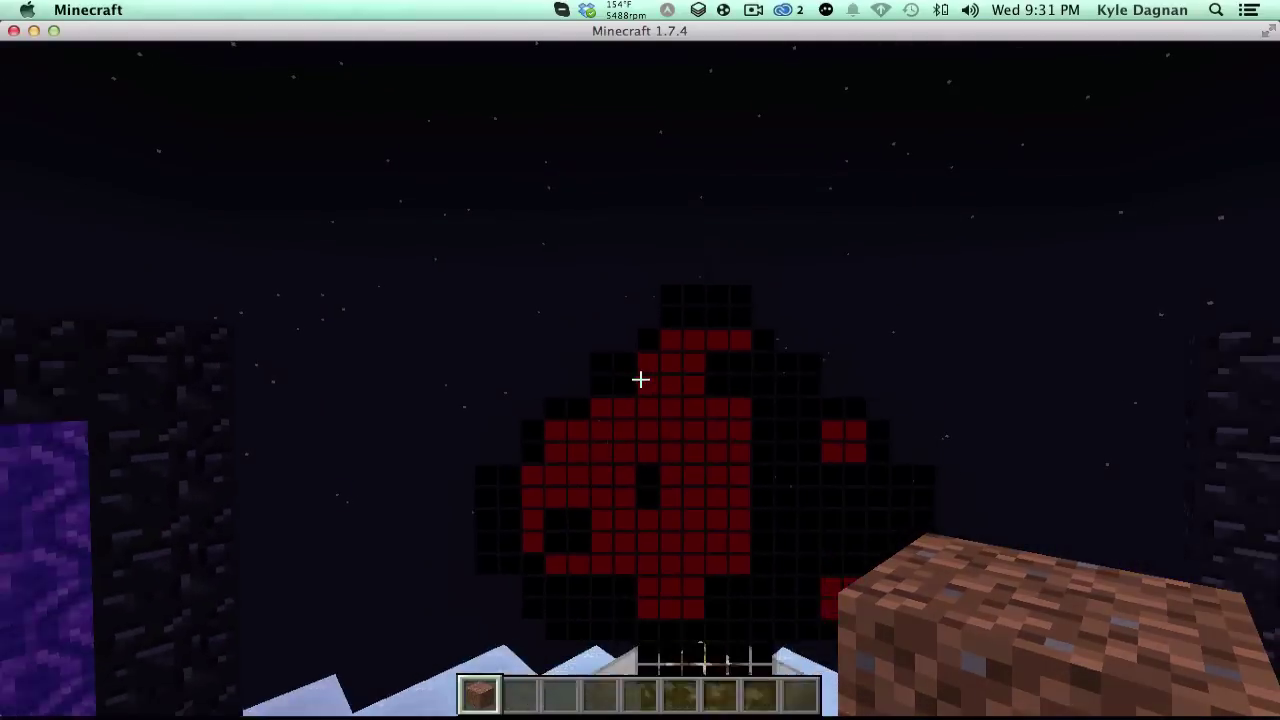
{"action": "mouse_move", "coordinate": [640, 378]}
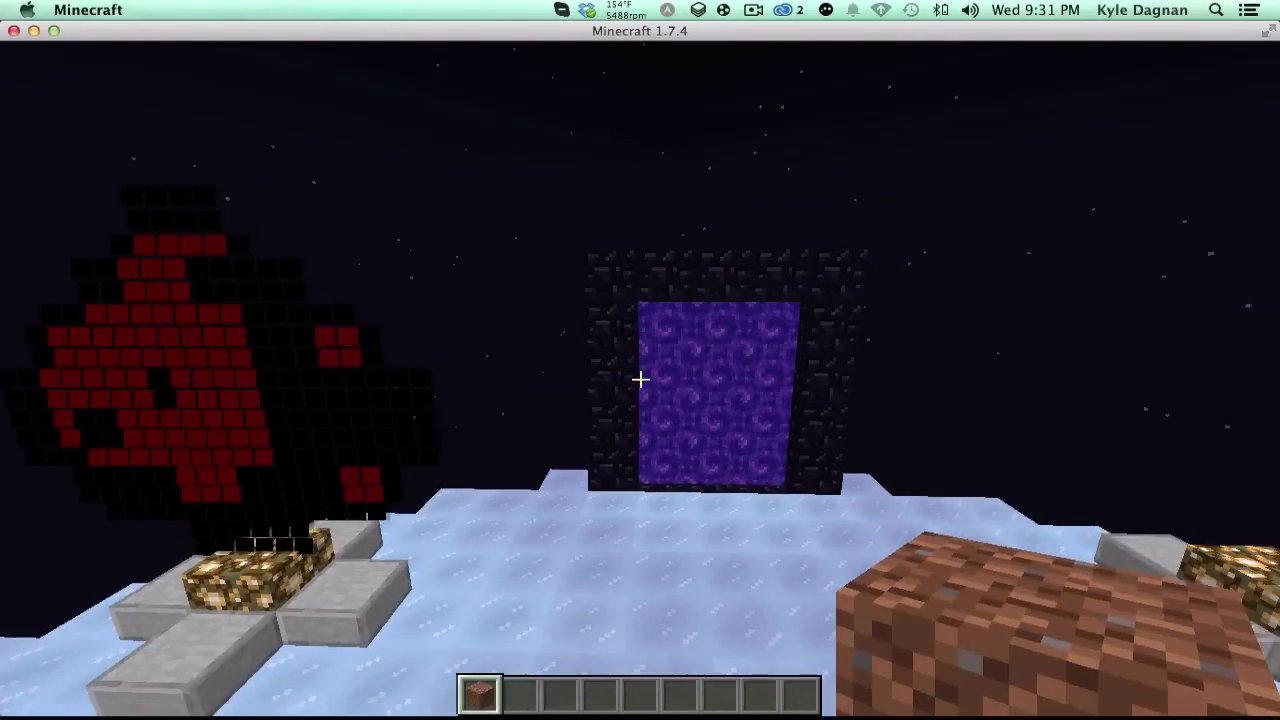
{"action": "key", "text": "w"}
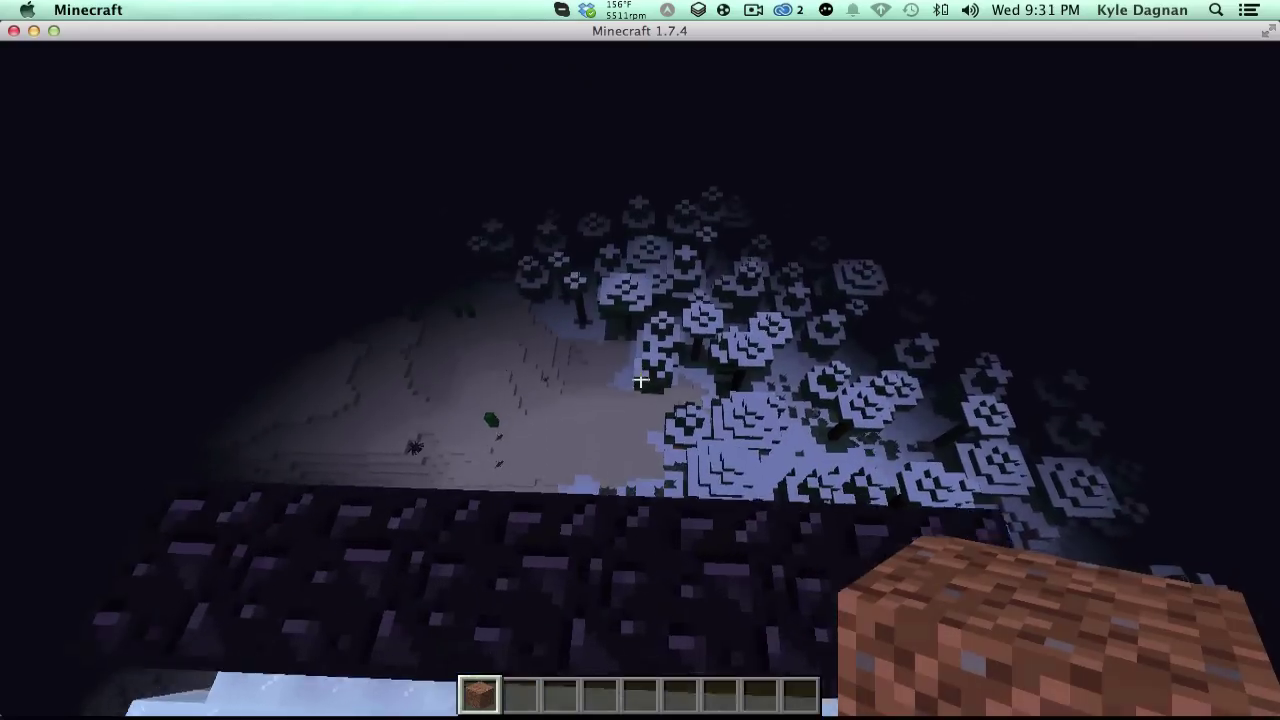
{"action": "key", "text": "w"}
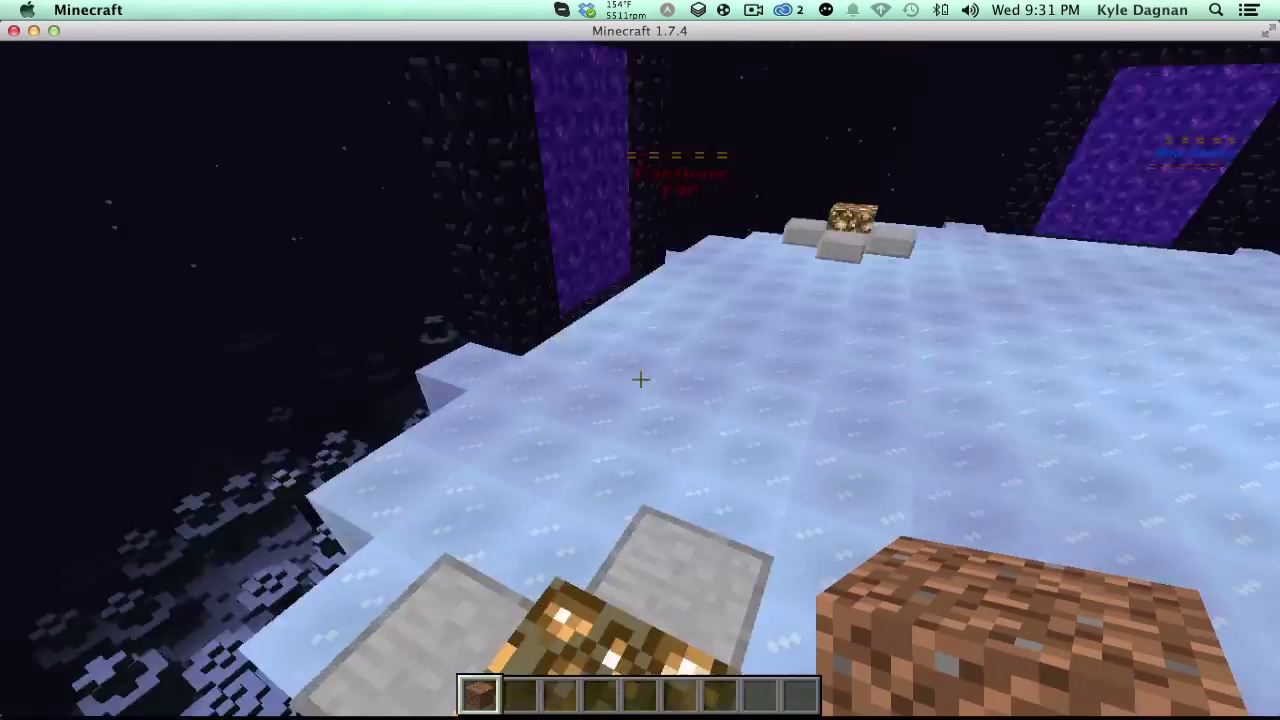
{"action": "key", "text": "w"}
{"action": "key", "text": "w"}
{"action": "key", "text": "w"}
{"action": "key", "text": "space"}
{"action": "key", "text": "w"}
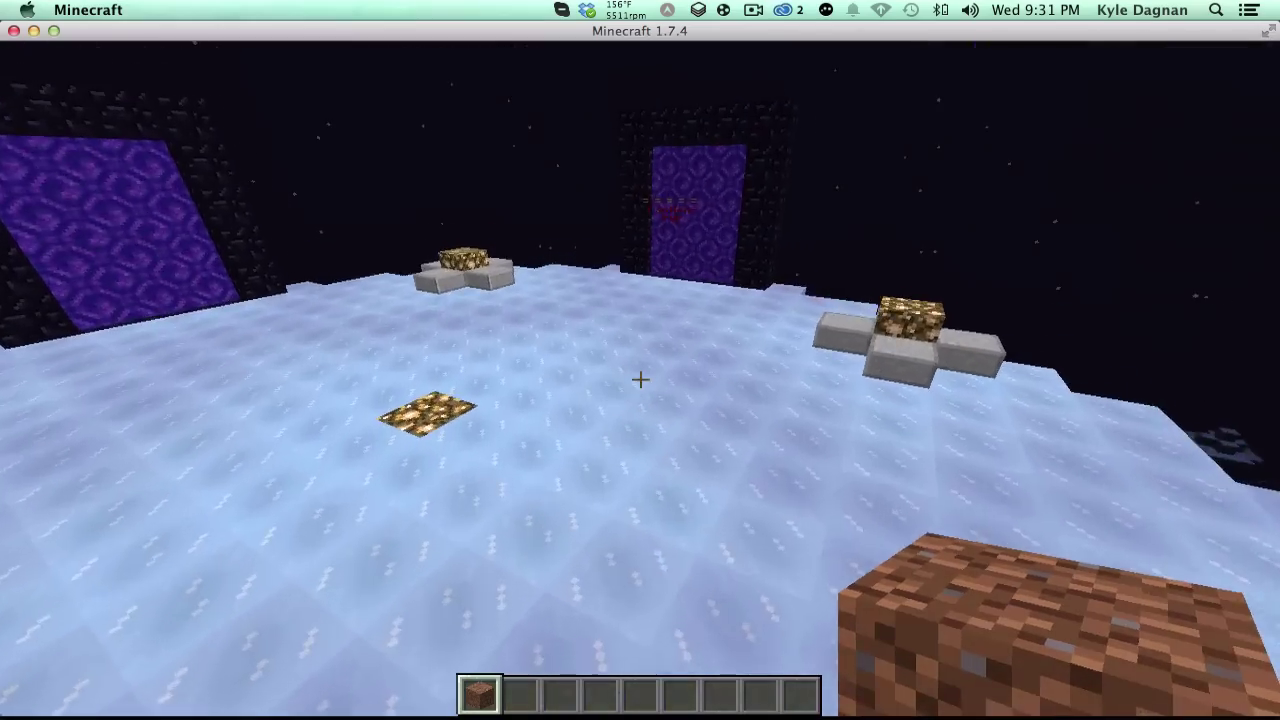
{"action": "key", "text": "w"}
{"action": "key", "text": "space"}
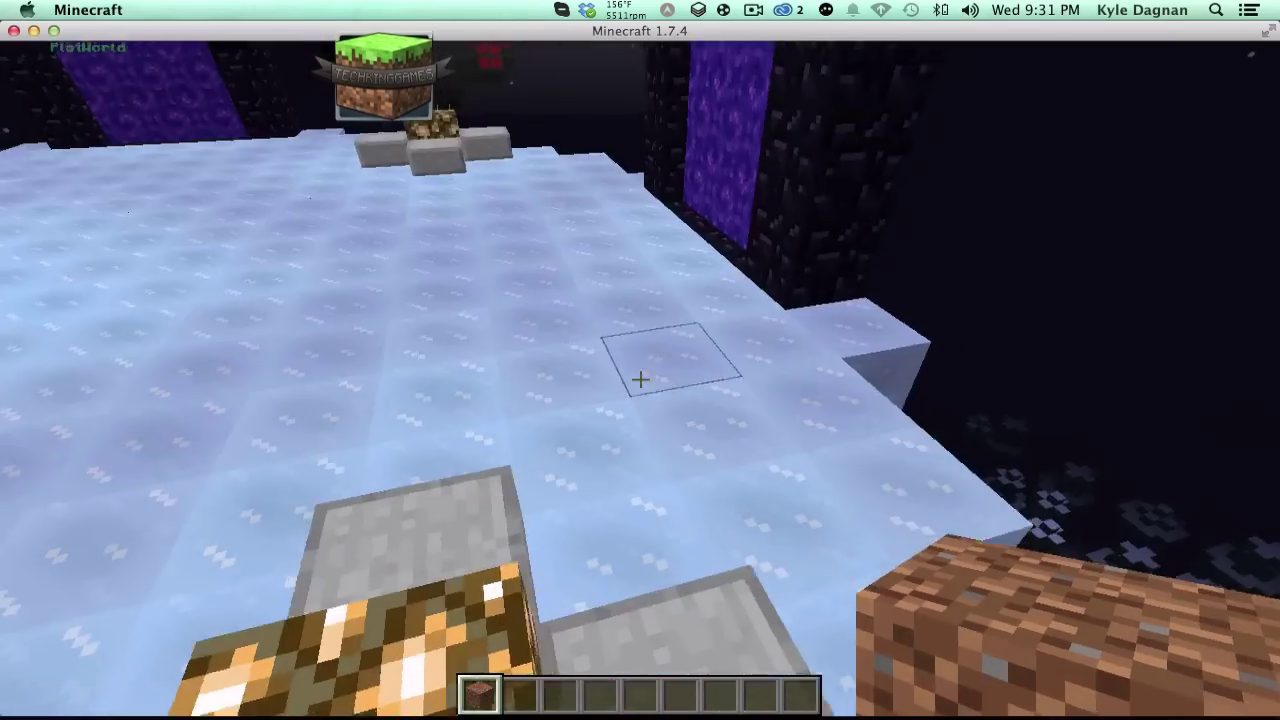
{"action": "key", "text": "w"}
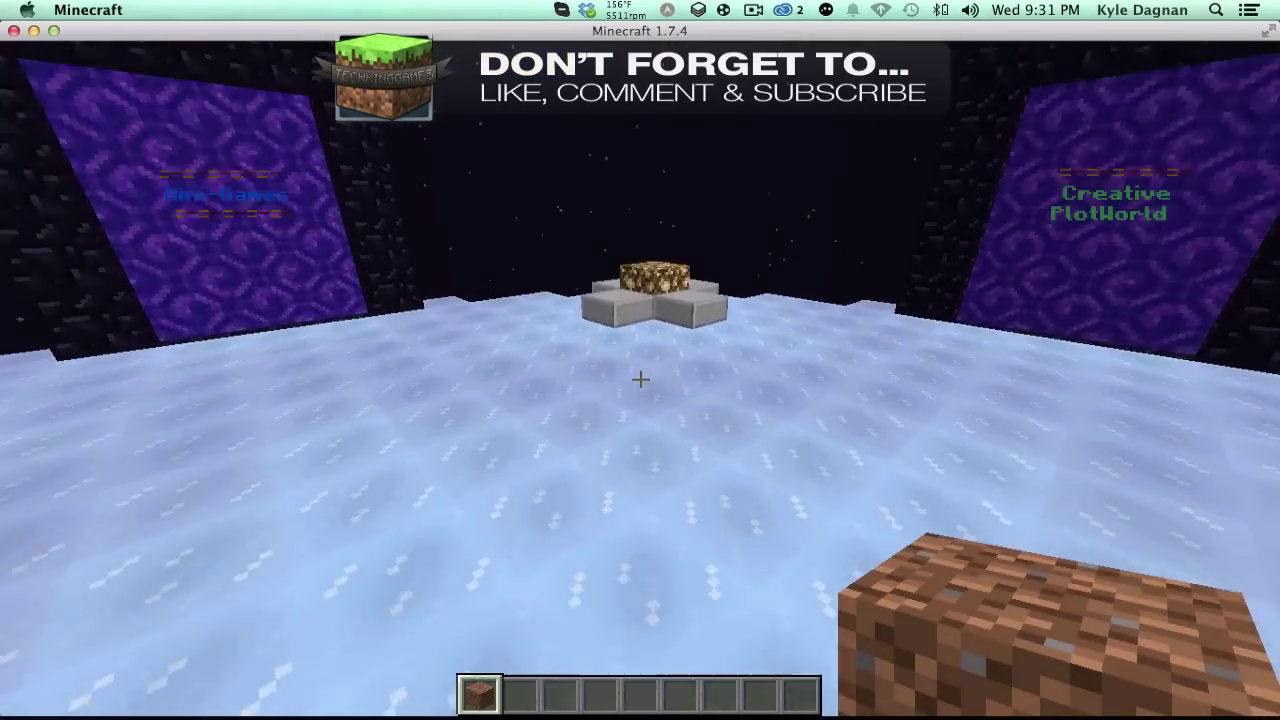
{"action": "key", "text": "Tab"}
{"action": "key", "text": "Tab"}
{"action": "key", "text": "w"}
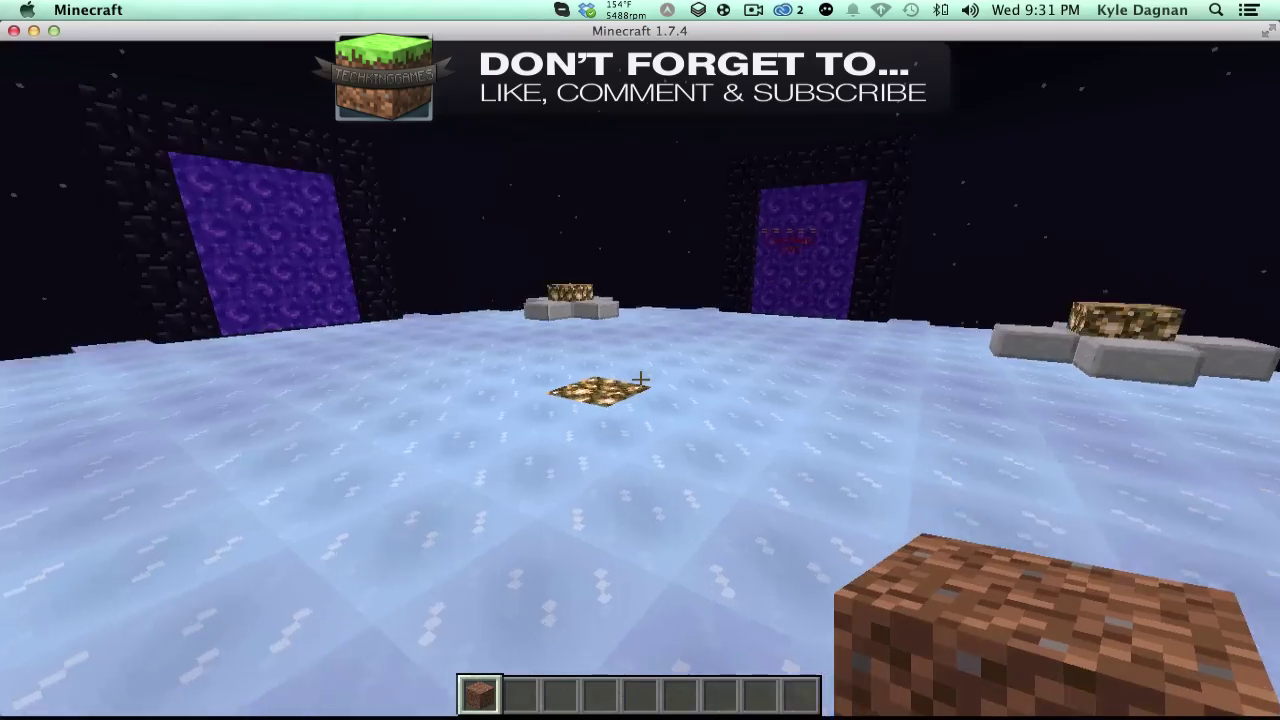
{"action": "key", "text": "w"}
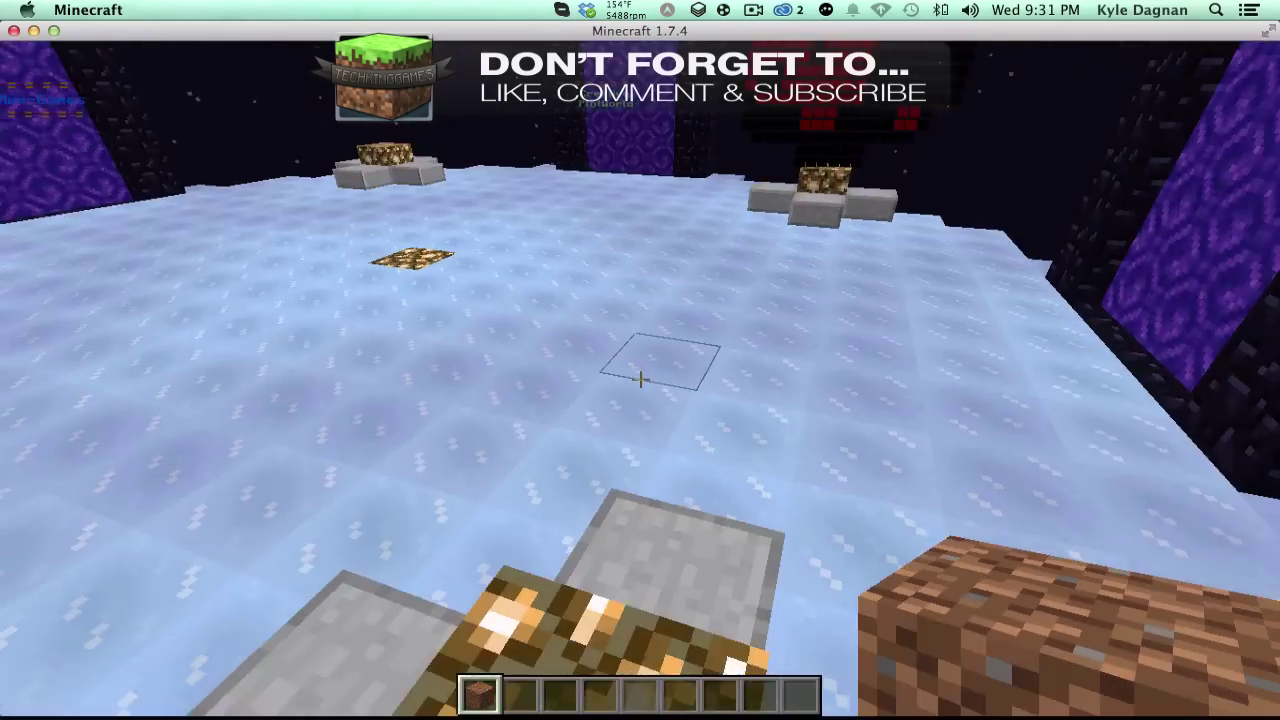
{"action": "key", "text": "space"}
{"action": "key", "text": "w"}
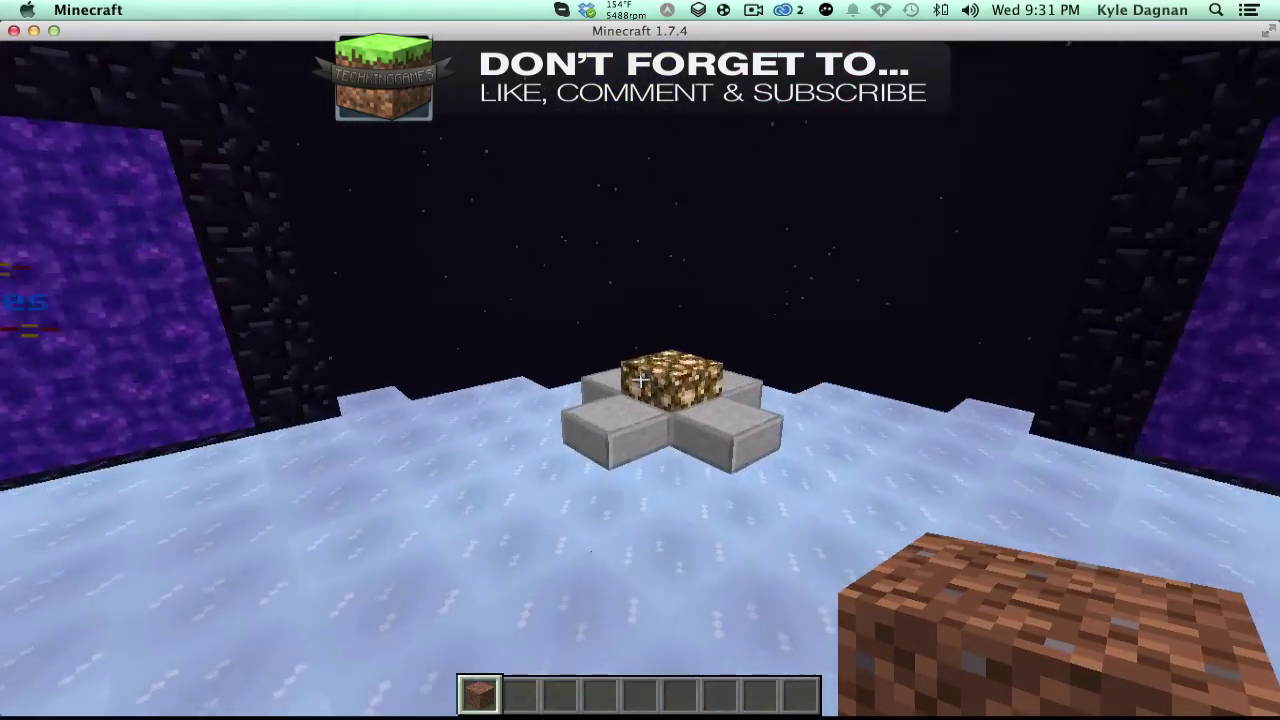
{"action": "key", "text": "w"}
{"action": "key", "text": "space"}
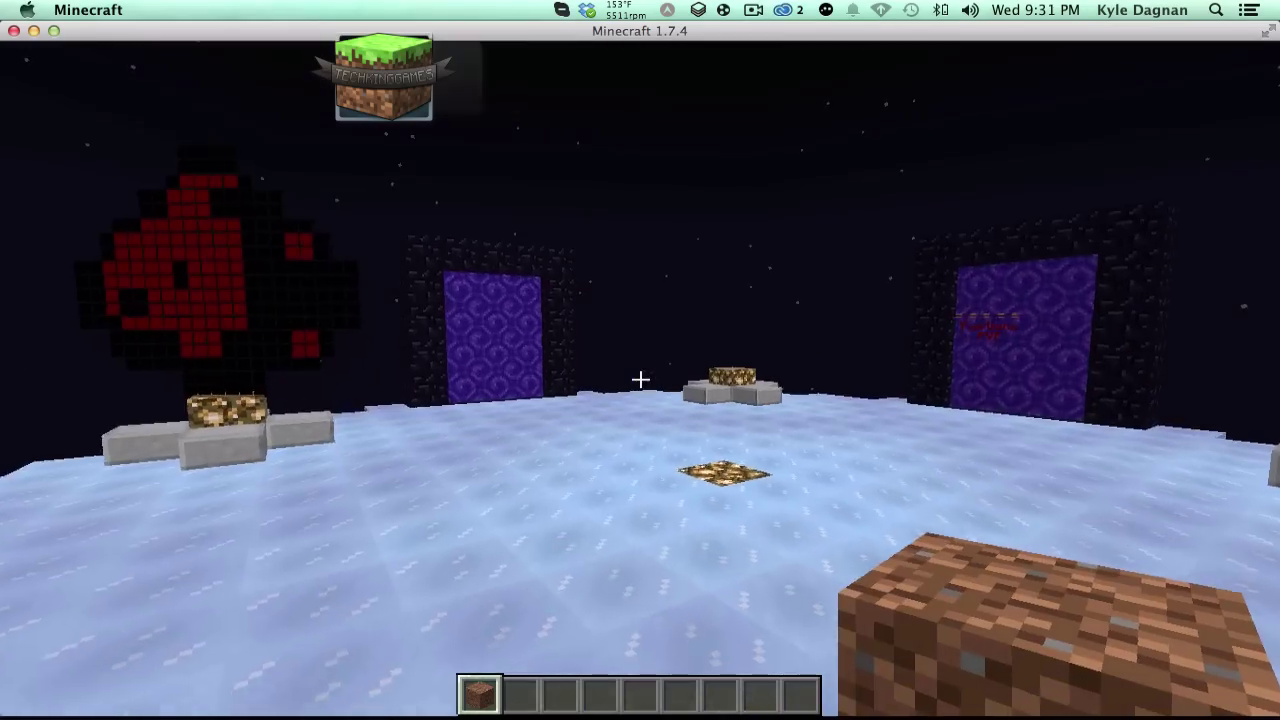